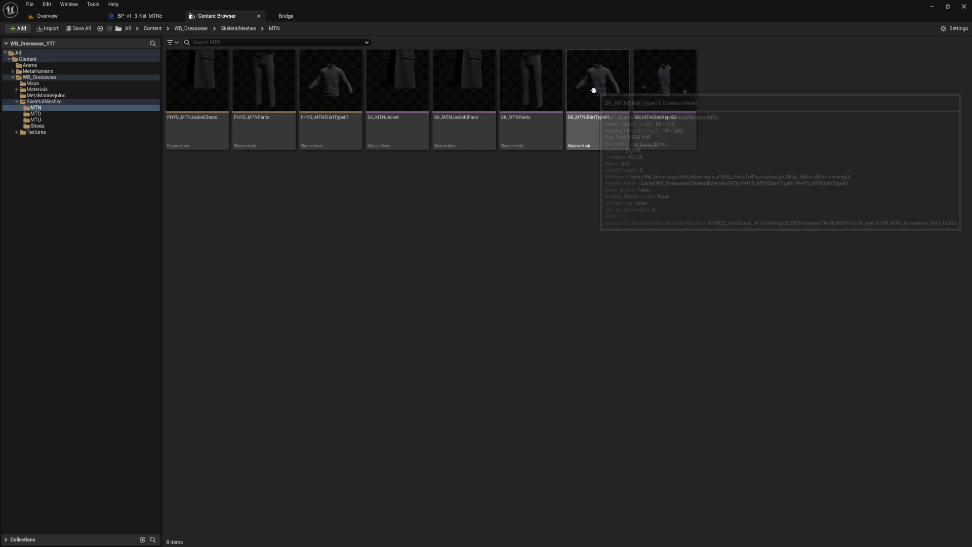
- Assign the Dresswear pants mesh to Legs and the Dresswear shoe mesh to Feet
{"action": "left_click", "coordinate": [614, 154]}
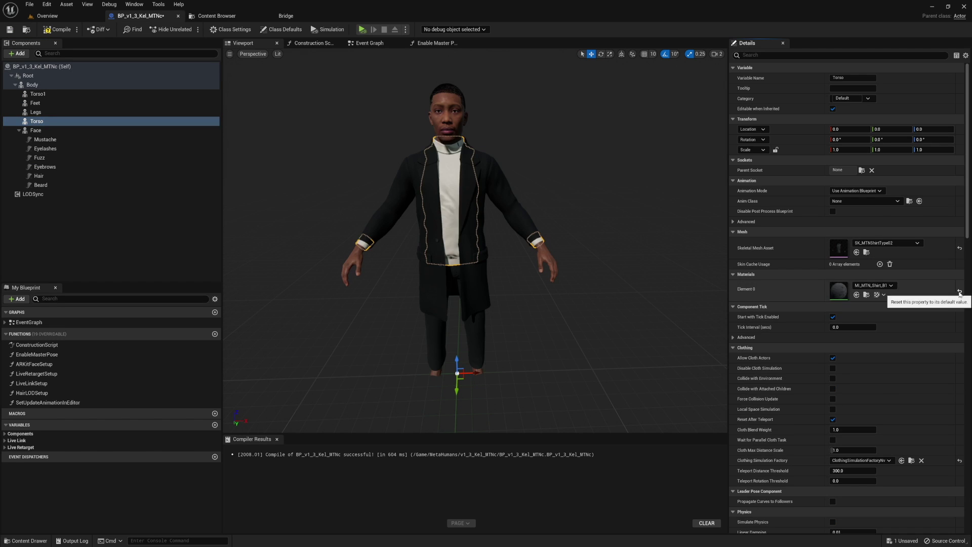
{"action": "left_click", "coordinate": [67, 127]}
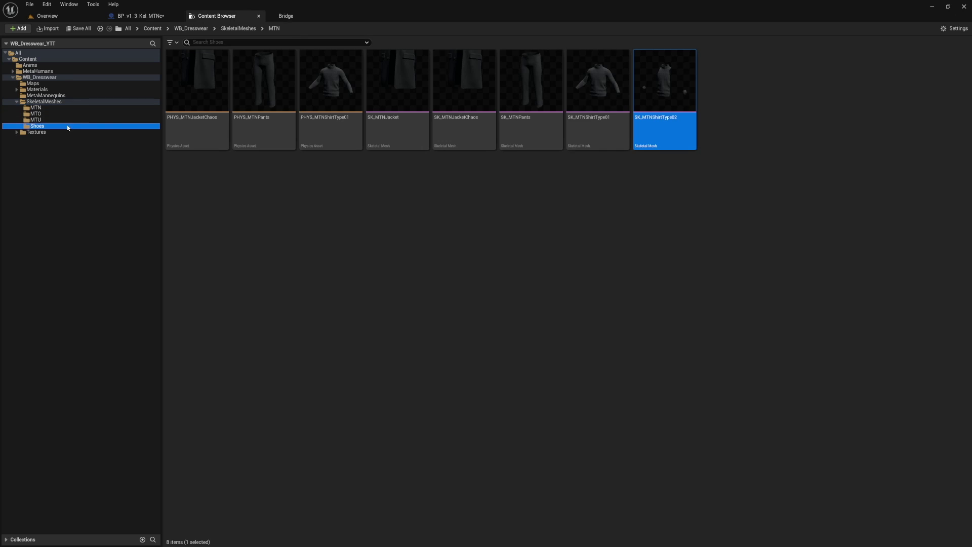
{"action": "left_click", "coordinate": [410, 101]}
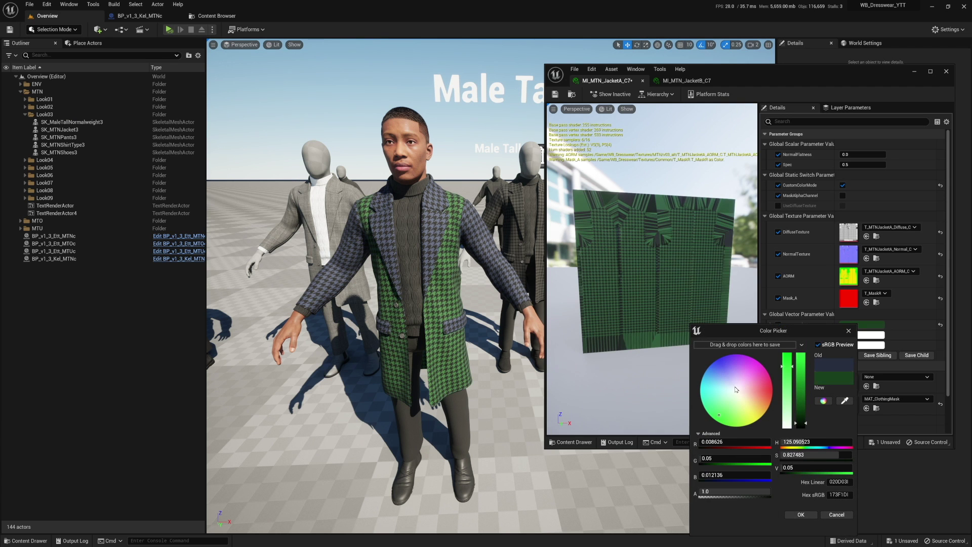
- Set JacketA's CustomColor_A to dark green and paste the same colour into MI_MTN_JacketB_C7
{"action": "left_click", "coordinate": [700, 311]}
{"action": "left_click", "coordinate": [781, 406]}
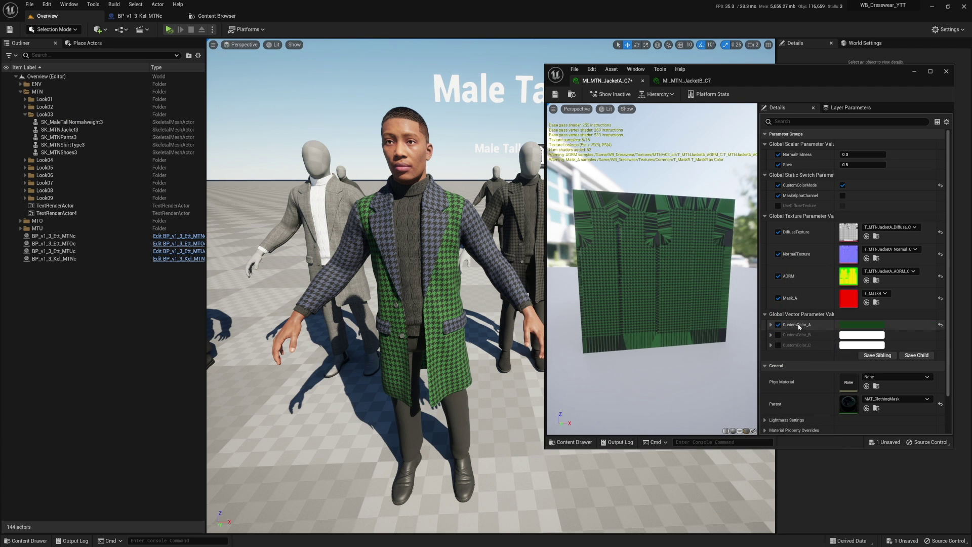
{"action": "left_click", "coordinate": [686, 80]}
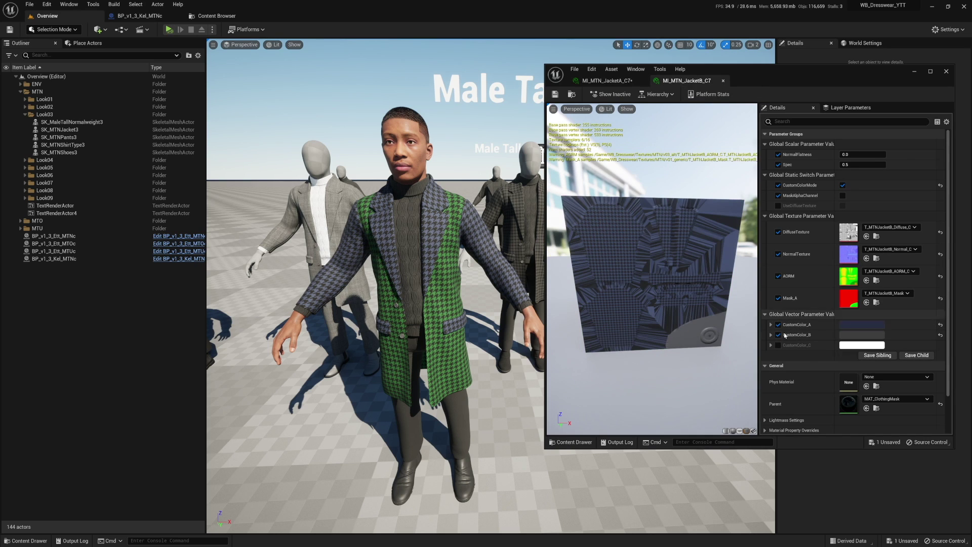
{"action": "right_click", "coordinate": [799, 326]}
{"action": "left_click", "coordinate": [825, 370]}
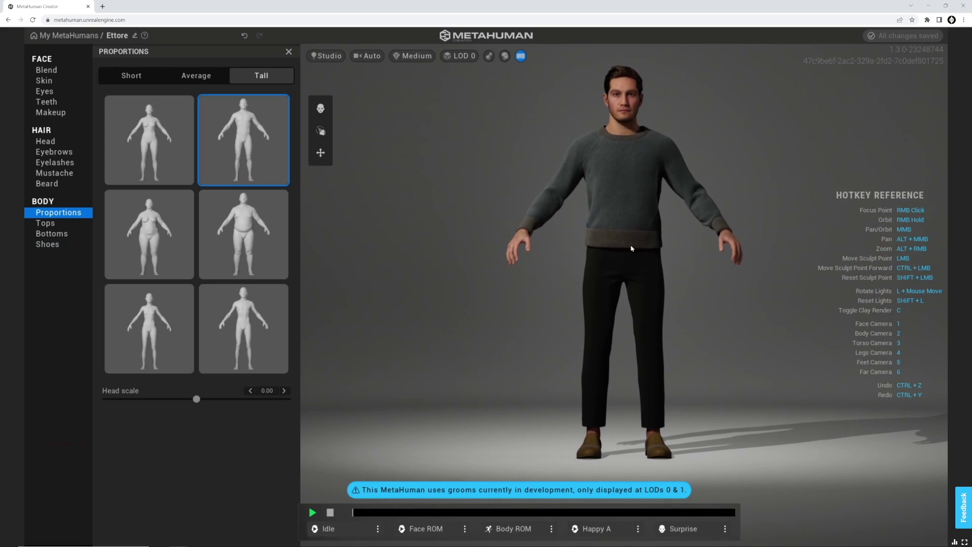
- Try the heavy tall body, settle on the slim tall preset, and bring up the Tops options
{"action": "left_click", "coordinate": [257, 231]}
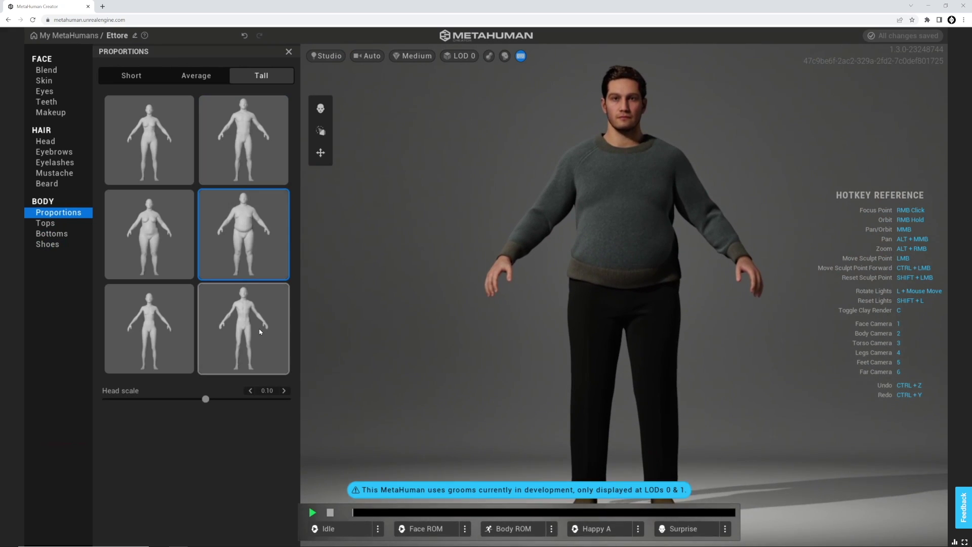
{"action": "left_click", "coordinate": [259, 330]}
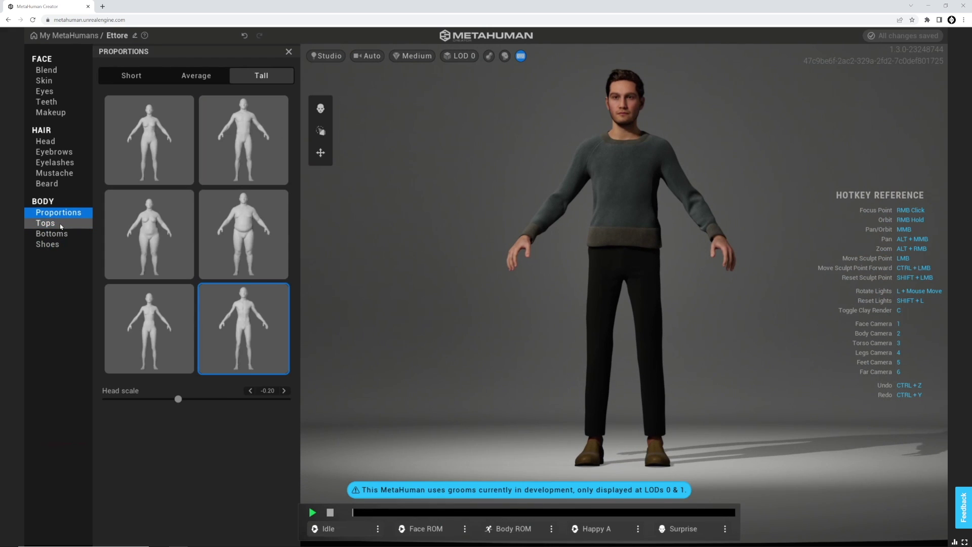
{"action": "left_click", "coordinate": [61, 226]}
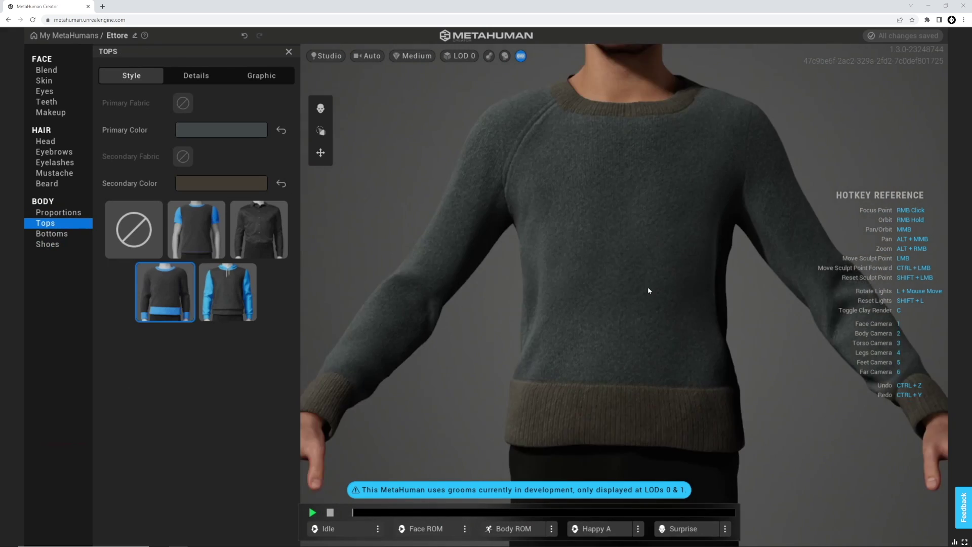
- Zoom out to the full figure and review the Bottoms and Shoes clothing options
{"action": "scroll", "coordinate": [649, 290], "scroll_direction": "down", "scroll_amount": 8}
{"action": "middle_click_drag", "start_coordinate": [670, 317], "coordinate": [652, 249]}
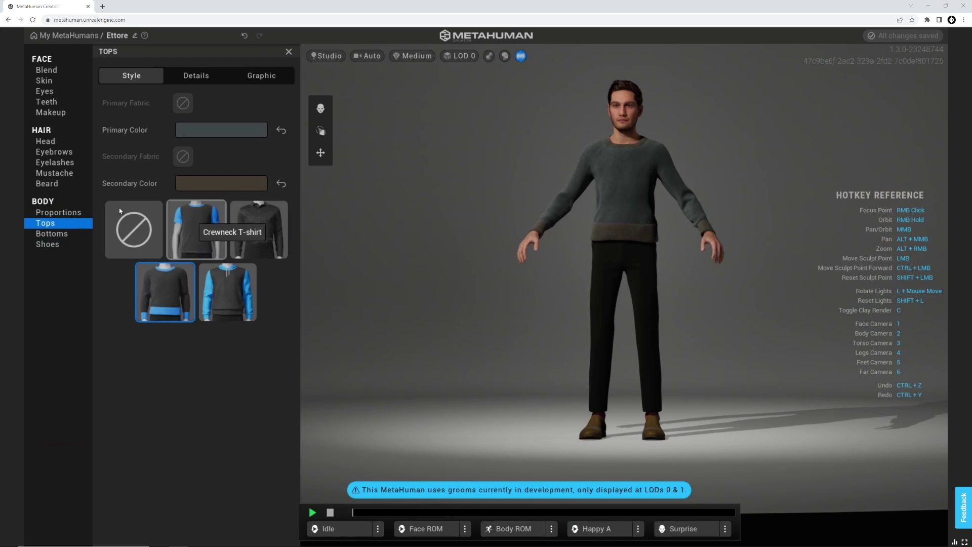
{"action": "left_click", "coordinate": [62, 235]}
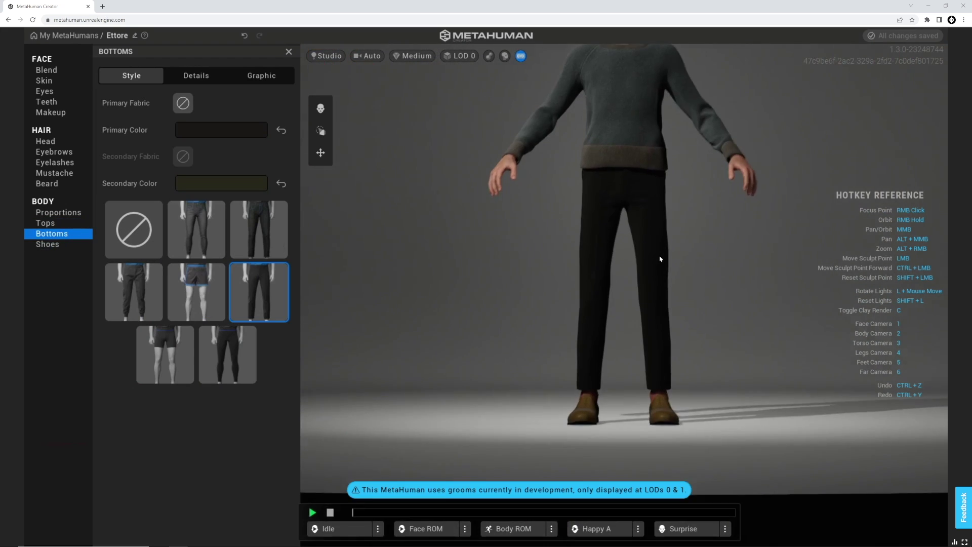
{"action": "left_click", "coordinate": [47, 244]}
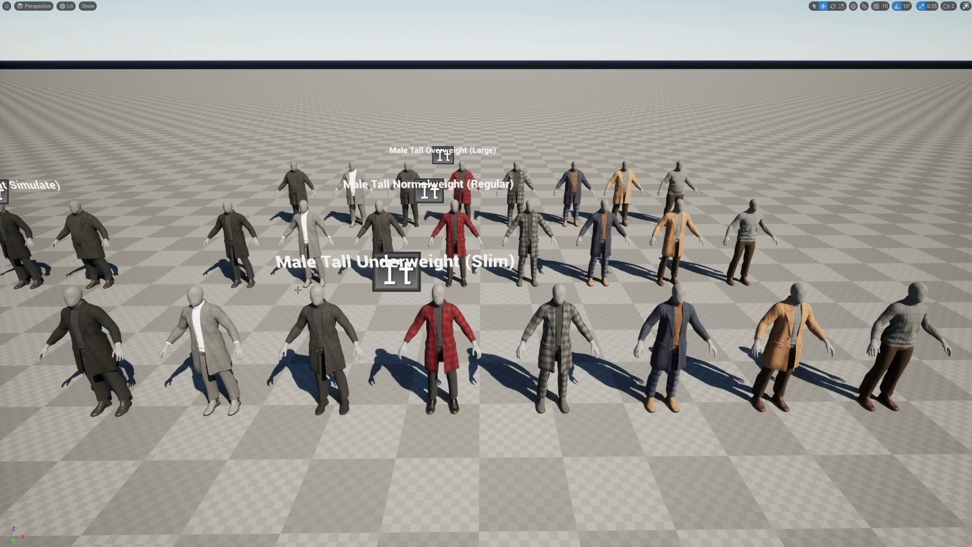
- Fly the camera to the three Chaos Cloth coat characters and exit immersive mode with F11
{"action": "right_click_drag", "start_coordinate": [552, 251], "coordinate": [711, 280]}
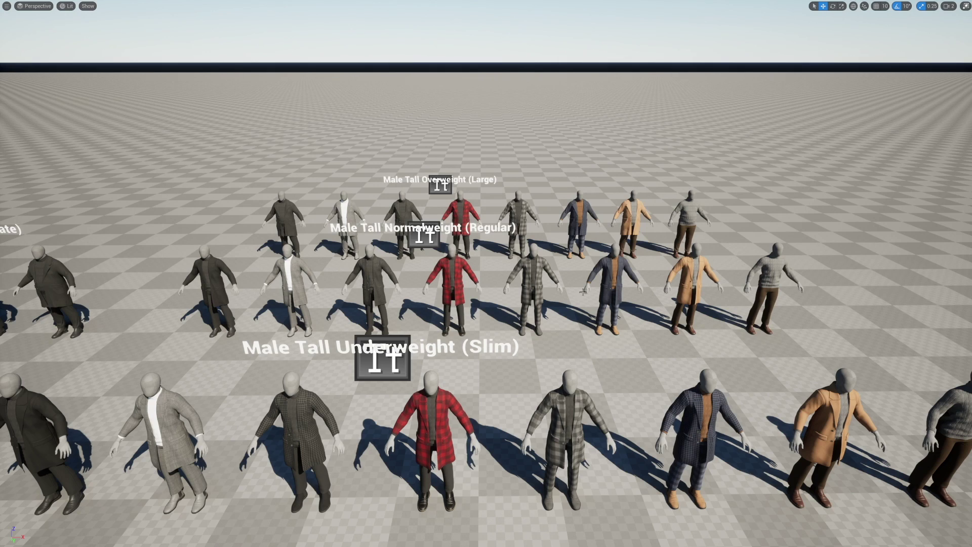
{"action": "key", "text": "s"}
{"action": "right_click_drag", "start_coordinate": [583, 292], "coordinate": [583, 292]}
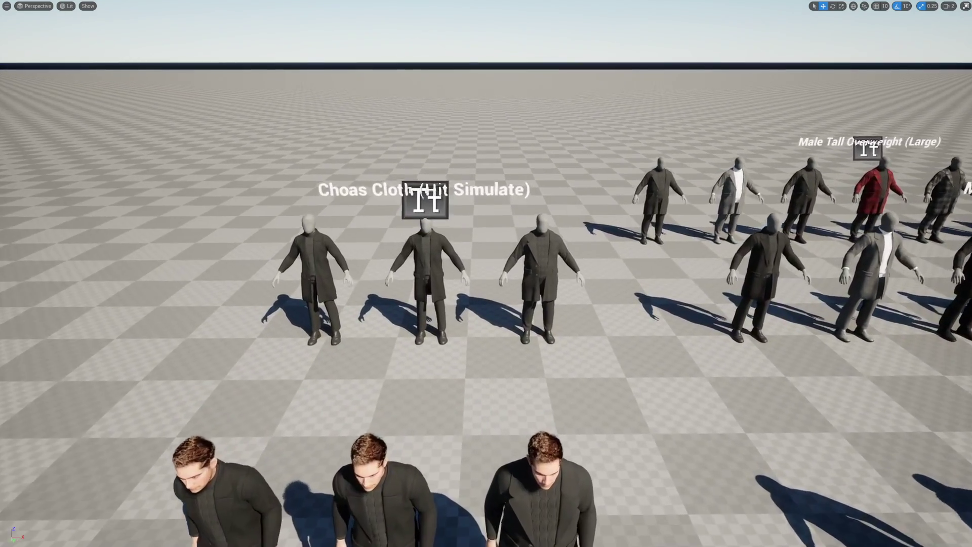
{"action": "key", "text": "w"}
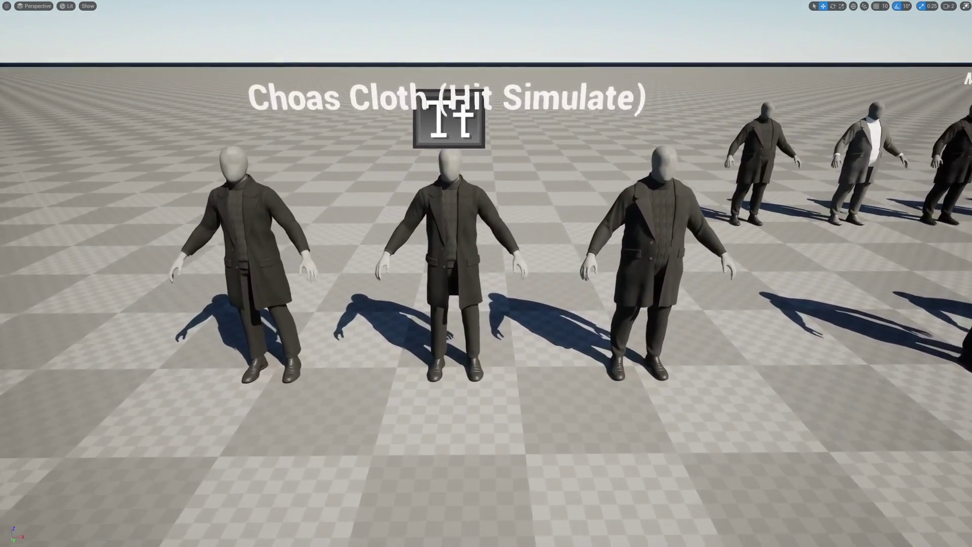
{"action": "key", "text": "F11"}
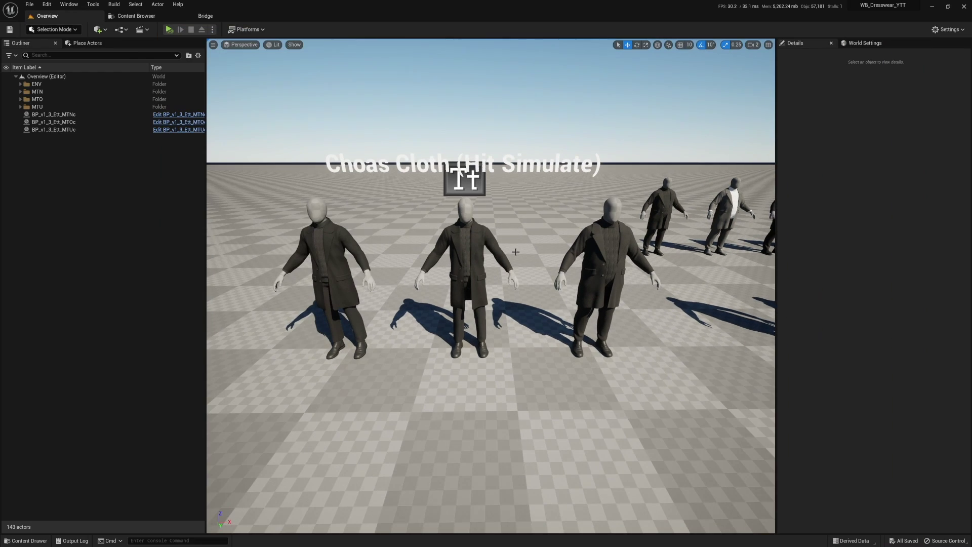
- Start Simulate and frame the three coat characters in the viewport
{"action": "left_click", "coordinate": [169, 30]}
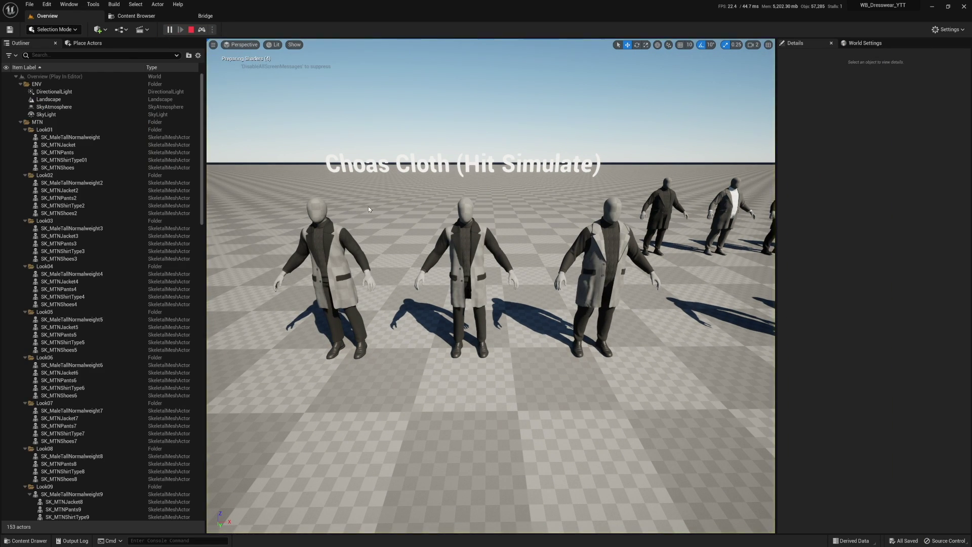
{"action": "key", "text": "w"}
{"action": "right_click_drag", "start_coordinate": [327, 229], "coordinate": [327, 229]}
{"action": "key", "text": "s"}
{"action": "key", "text": "a"}
- Shove the slim, middle and overweight characters along X to swing their coats
{"action": "left_click", "coordinate": [318, 200]}
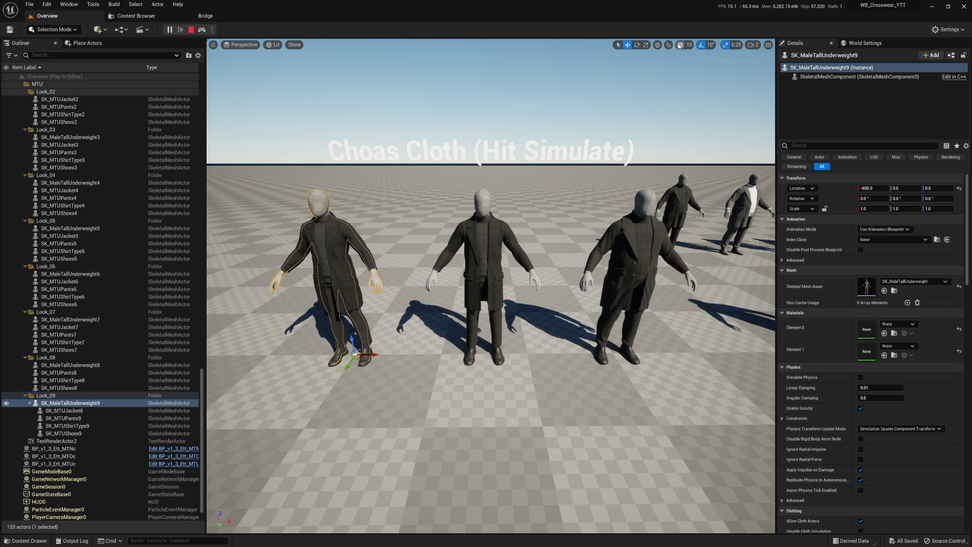
{"action": "left_click_drag", "start_coordinate": [373, 355], "coordinate": [387, 354]}
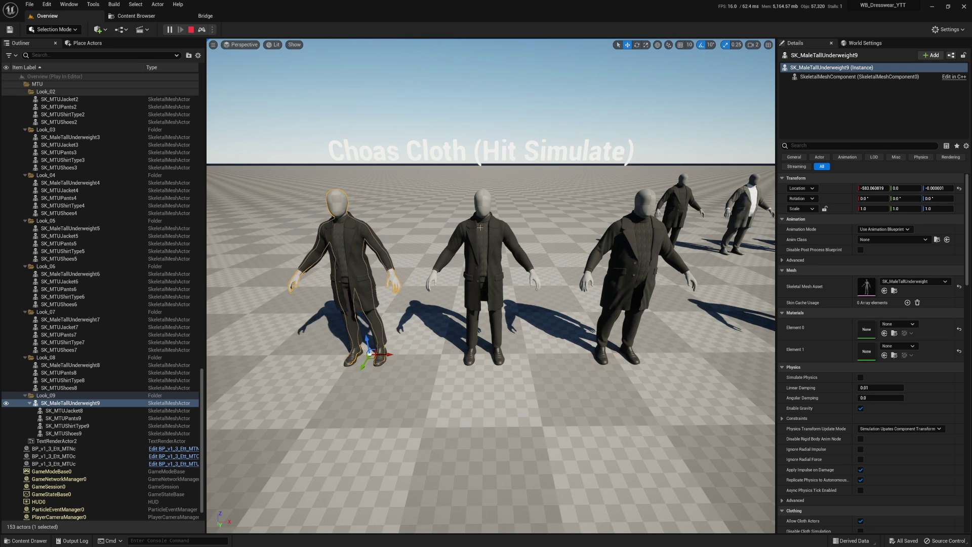
{"action": "left_click", "coordinate": [496, 349]}
{"action": "left_click_drag", "start_coordinate": [501, 353], "coordinate": [492, 354]}
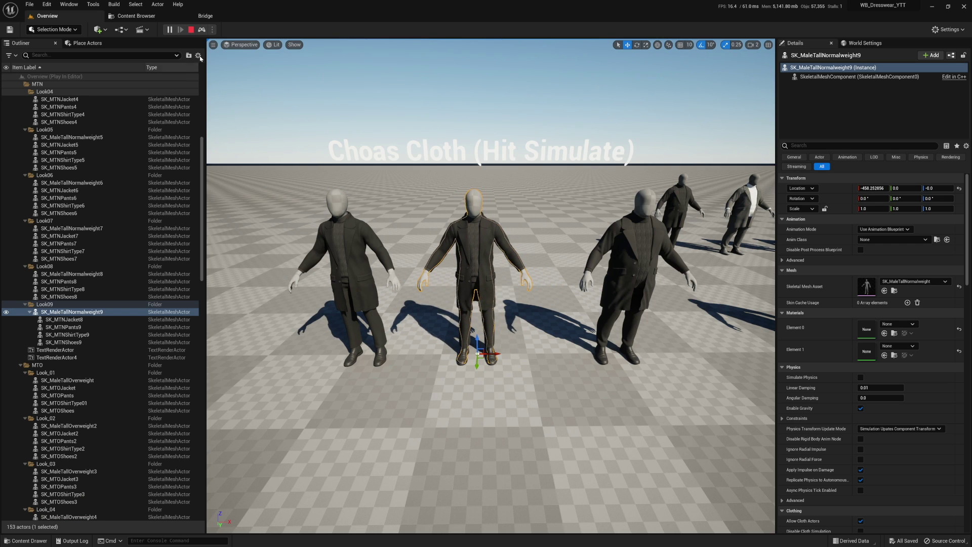
{"action": "left_click", "coordinate": [648, 205]}
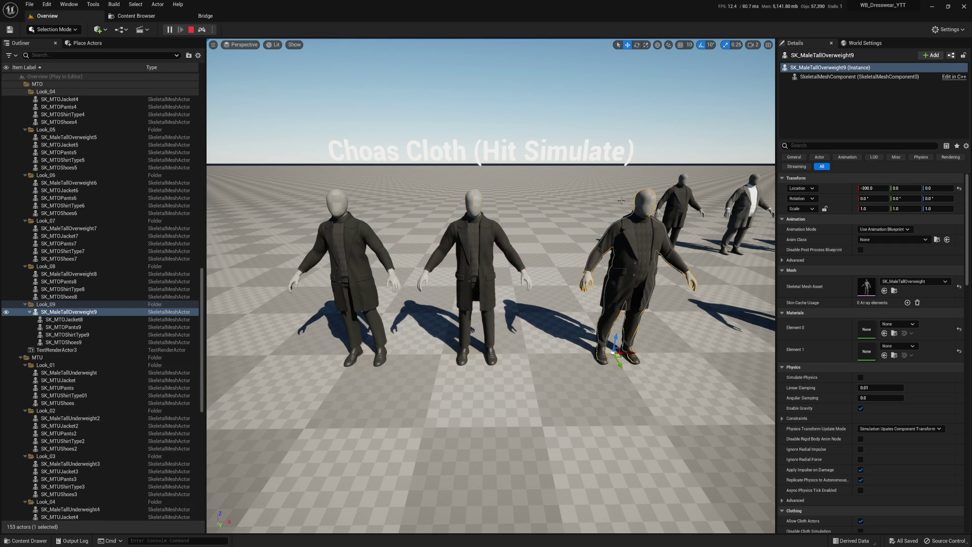
{"action": "mouse_move", "coordinate": [613, 350]}
{"action": "left_mouse_down"}
{"action": "mouse_move", "coordinate": [596, 349]}
{"action": "mouse_move", "coordinate": [628, 347]}
{"action": "left_mouse_up"}
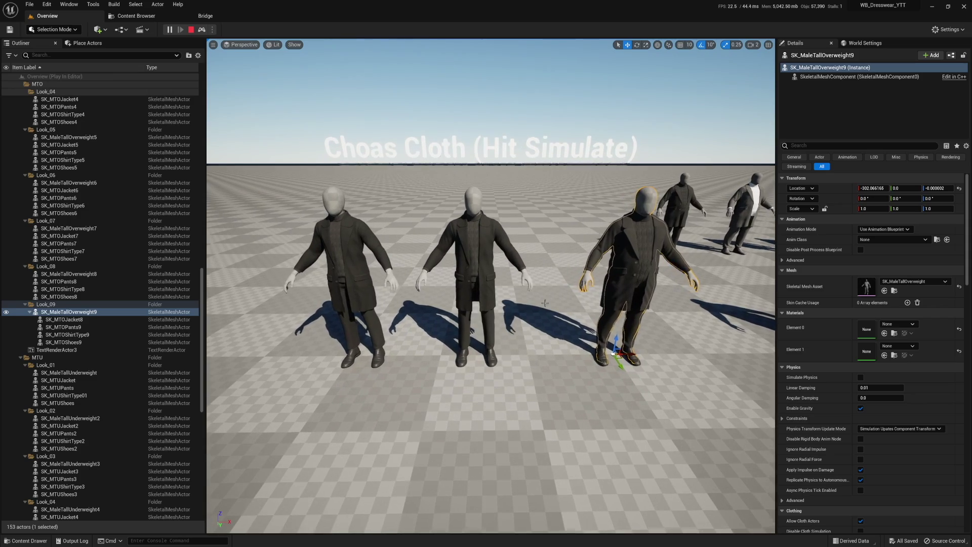
- Stop the simulation and pull the camera back to show the MetaHumans
{"action": "key", "text": "Escape"}
{"action": "key", "text": "s"}
{"action": "right_click_drag", "start_coordinate": [545, 306], "coordinate": [618, 309]}
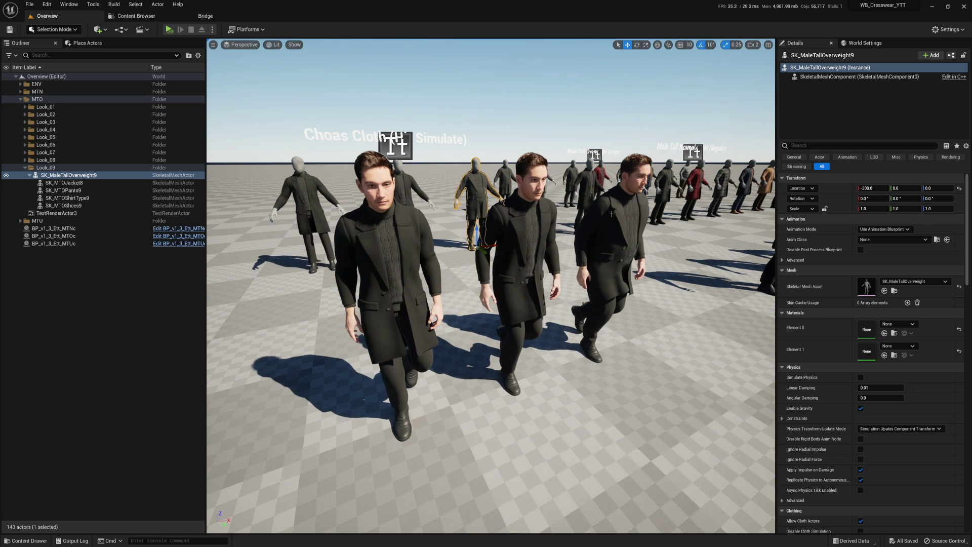
- Clear the selection of SK_MaleTallOverweight9 using empty viewport space
{"action": "left_click", "coordinate": [156, 300]}
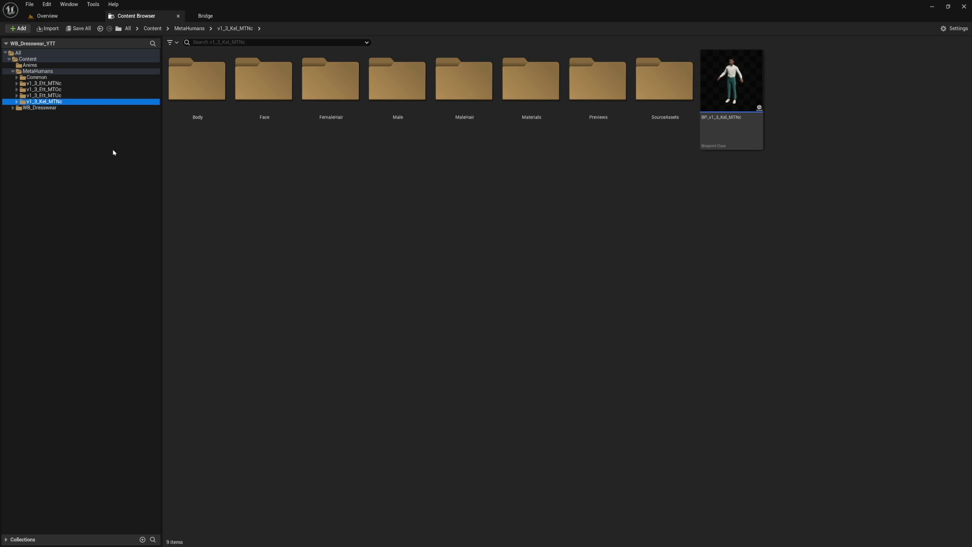
- Browse Content > MetaHumans to the v1_3_Kel_MTNc folder and open BP_v1_3_Kel_MTNc
{"action": "left_click", "coordinate": [48, 72]}
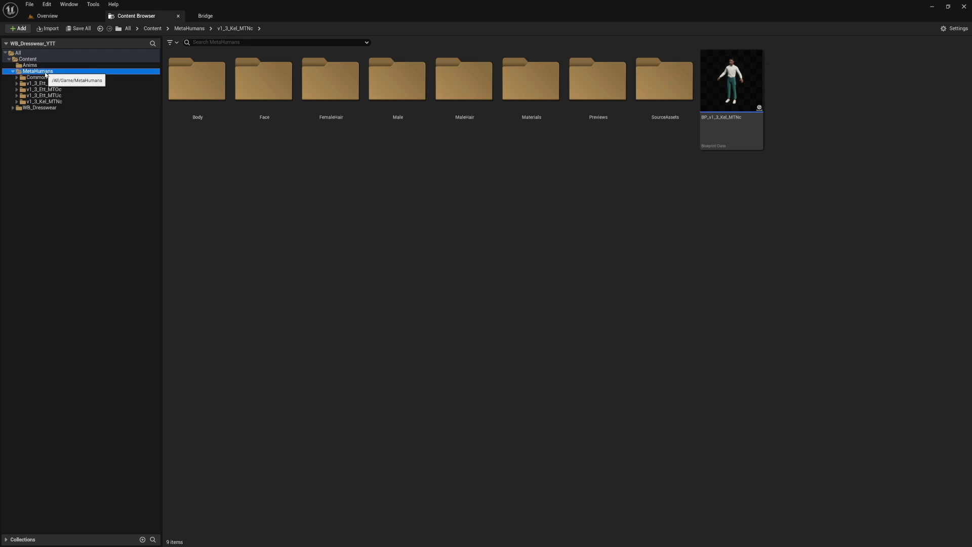
{"action": "left_click", "coordinate": [56, 84]}
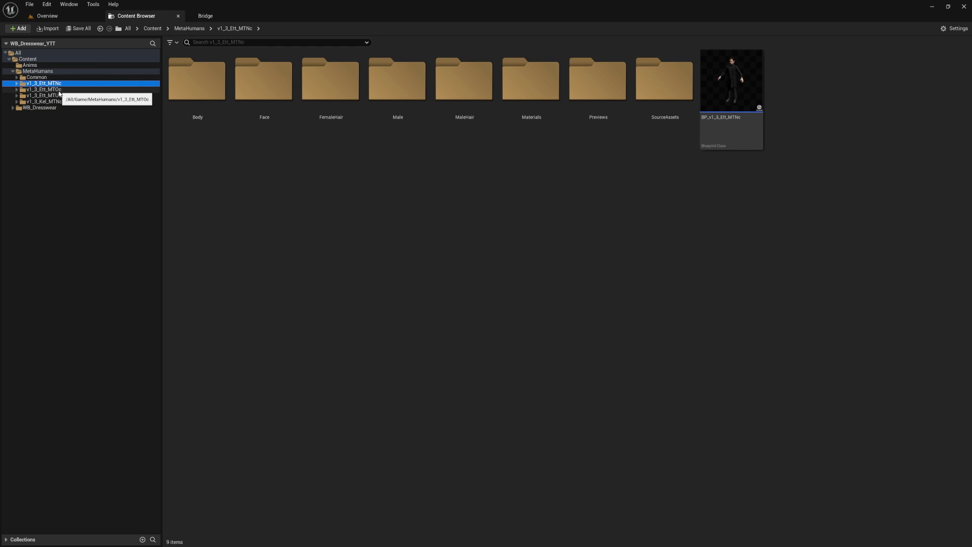
{"action": "left_click", "coordinate": [59, 89]}
{"action": "left_click", "coordinate": [60, 96]}
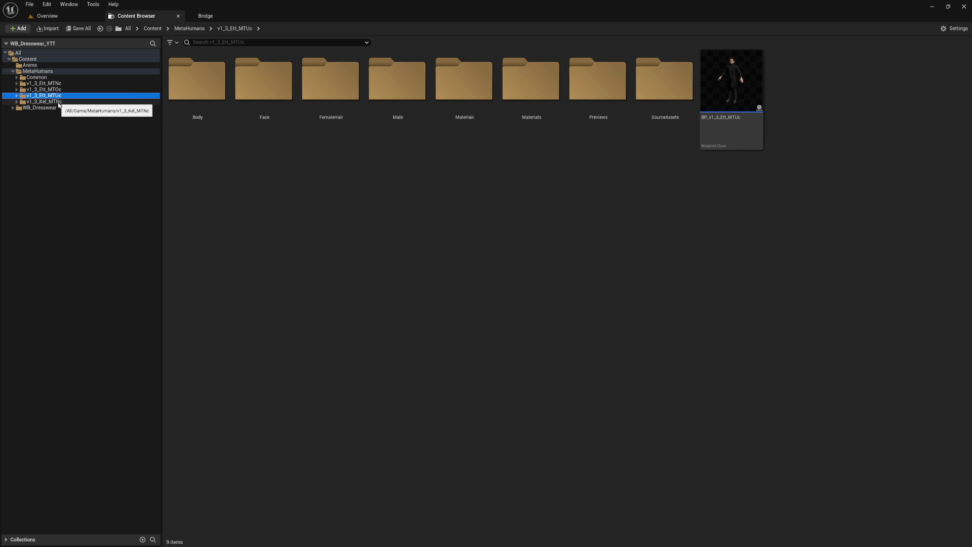
{"action": "left_click", "coordinate": [58, 102]}
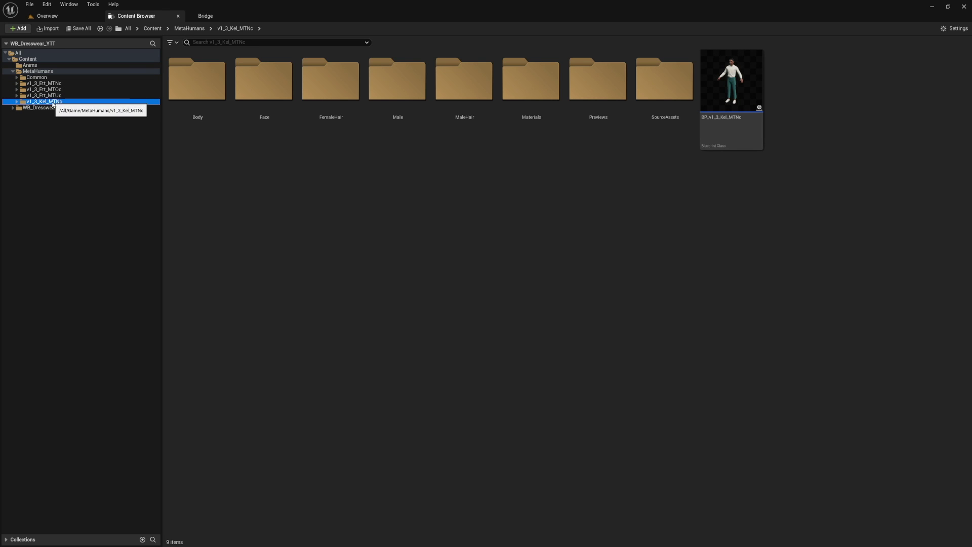
{"action": "left_click", "coordinate": [730, 98]}
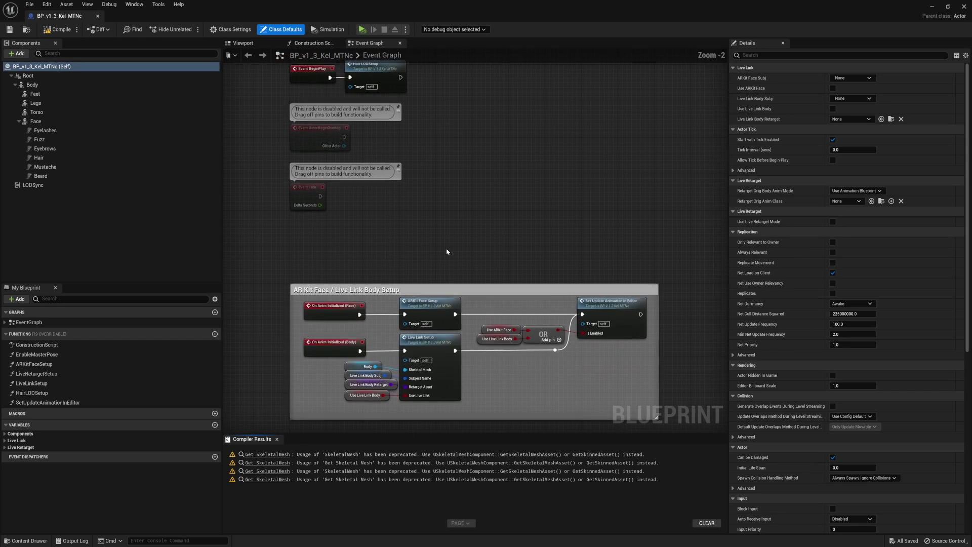
- Swap Face's deprecated Skeletal Mesh node for Get Skeletal Mesh Asset wired into Is Valid, then compile
{"action": "right_click_drag", "start_coordinate": [450, 251], "coordinate": [412, 176]}
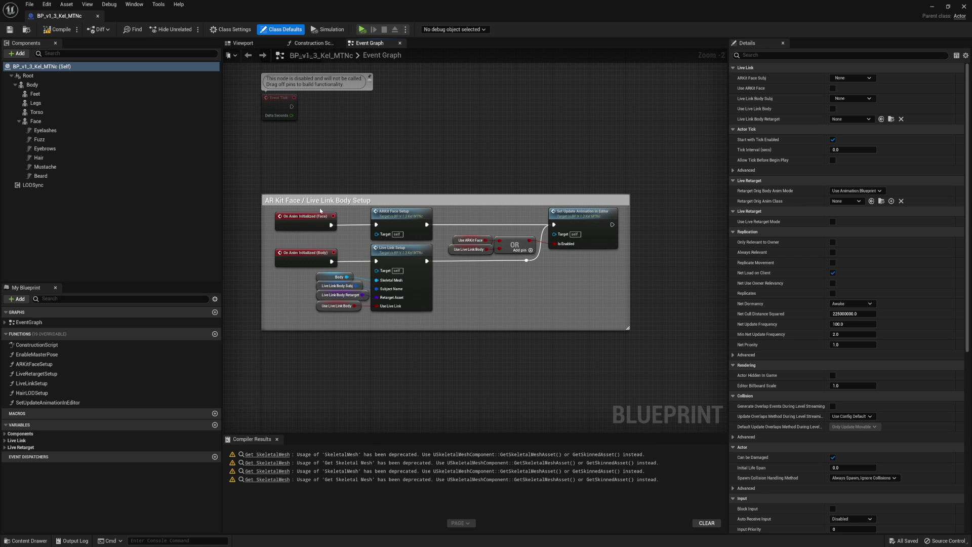
{"action": "left_click", "coordinate": [278, 454]}
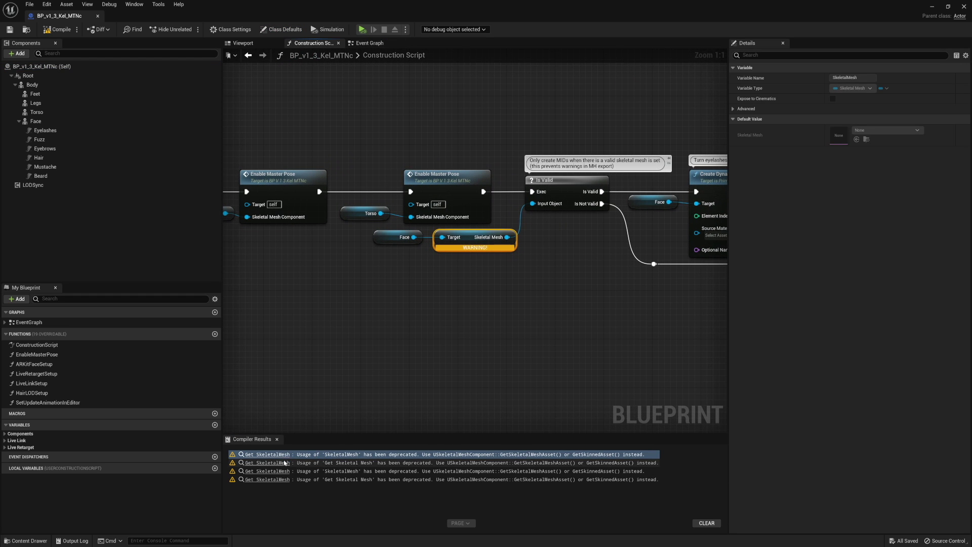
{"action": "left_click", "coordinate": [406, 330]}
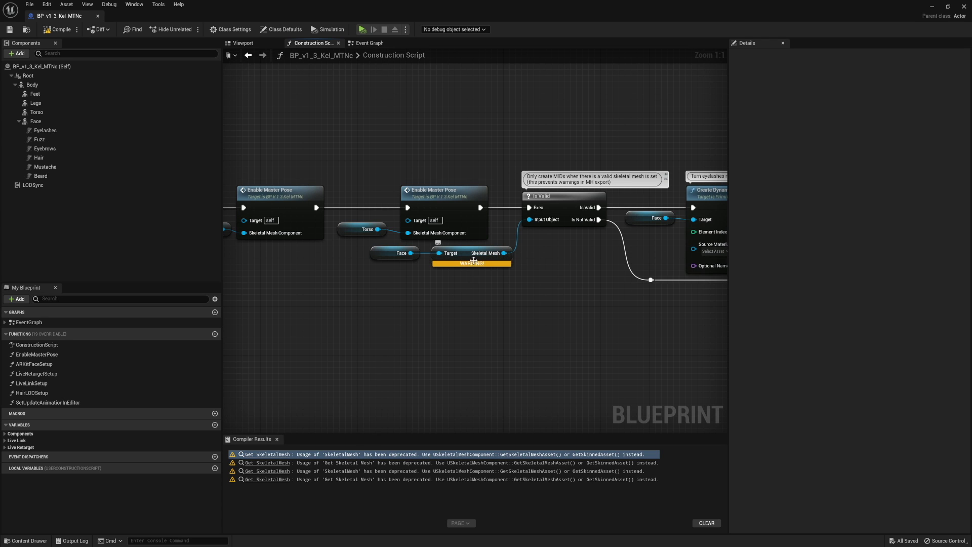
{"action": "left_click_drag", "start_coordinate": [418, 269], "coordinate": [412, 327]}
{"action": "left_click", "coordinate": [418, 327]}
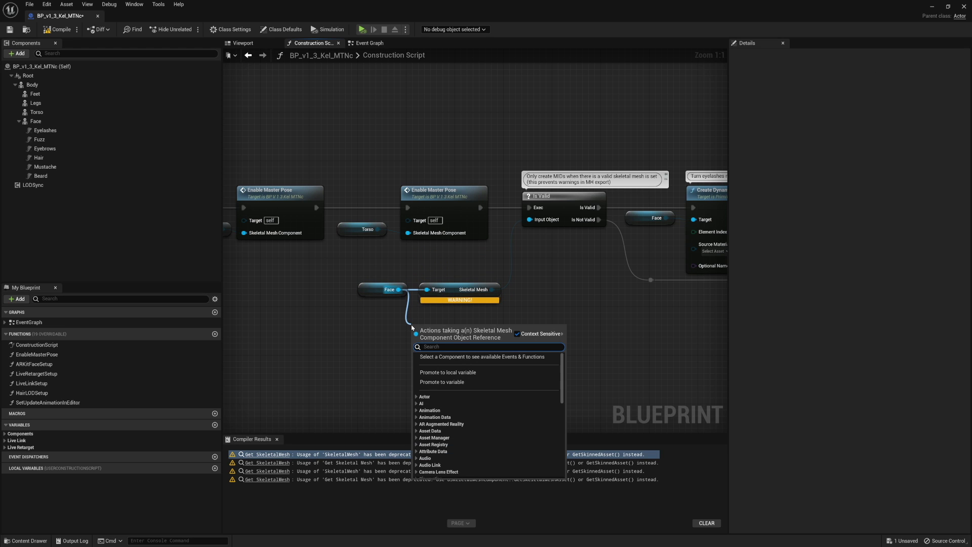
{"action": "type", "text": "get skele"}
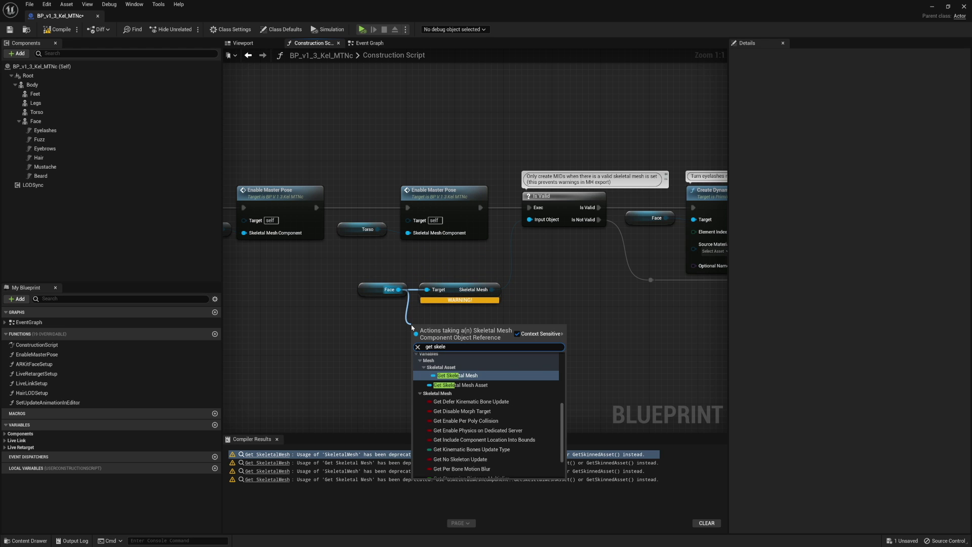
{"action": "left_click", "coordinate": [460, 385]}
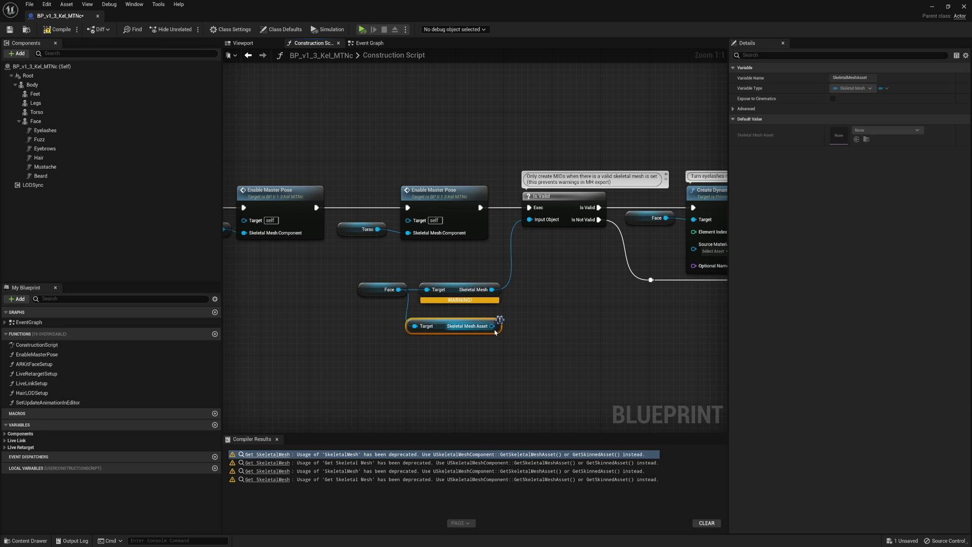
{"action": "left_click_drag", "start_coordinate": [491, 326], "coordinate": [529, 219]}
{"action": "left_click", "coordinate": [466, 286]}
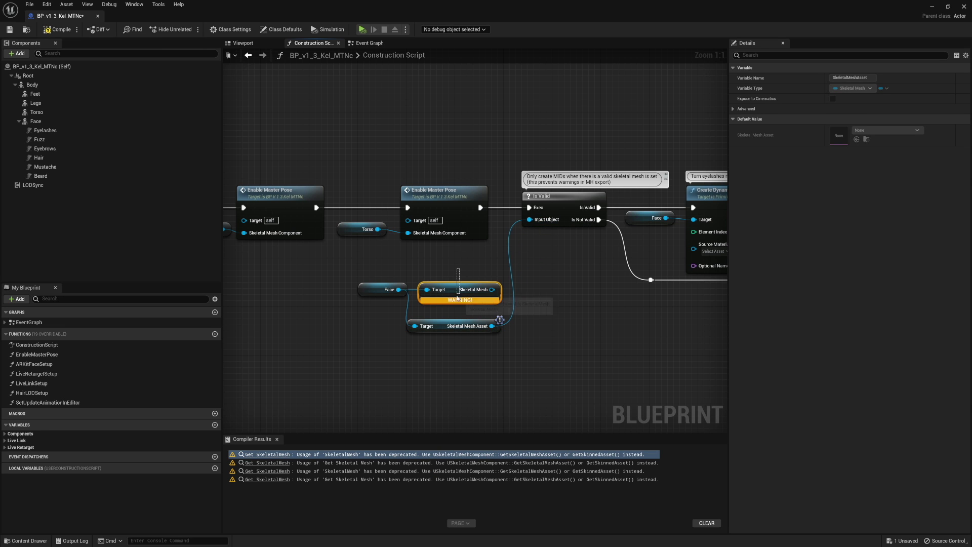
{"action": "key", "text": "Delete"}
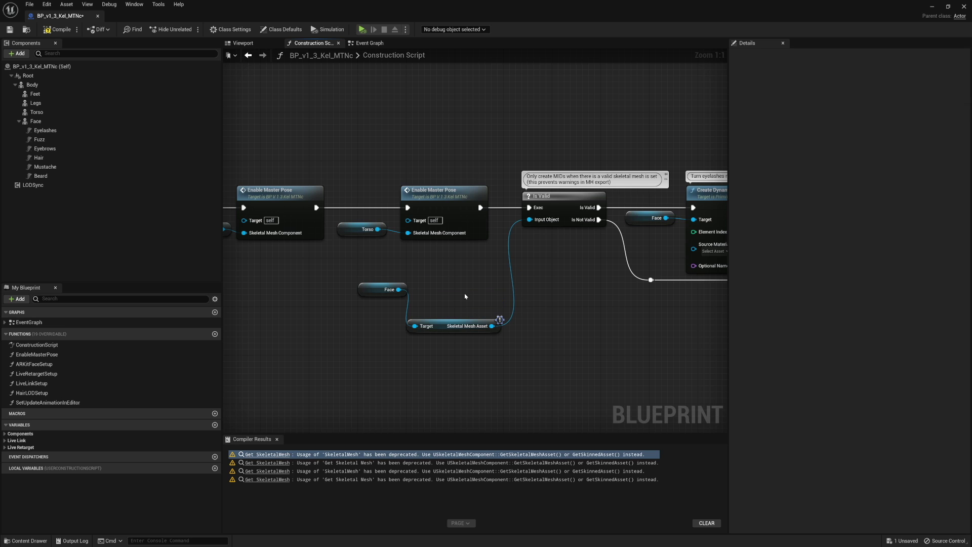
{"action": "left_click", "coordinate": [57, 30]}
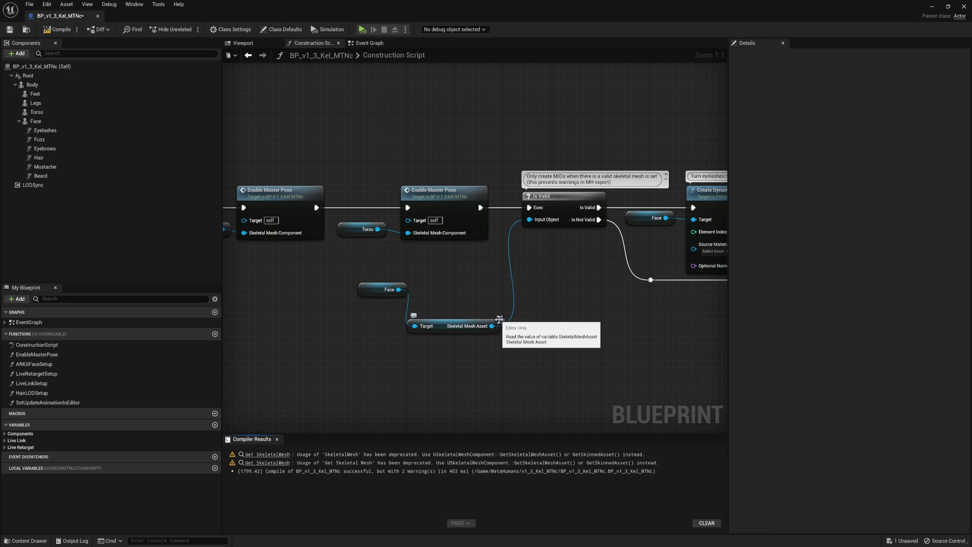
- Box-select and deselect the Face and Skeletal Mesh Asset nodes to check the new wiring
{"action": "mouse_move", "coordinate": [568, 373]}
{"action": "left_mouse_down"}
{"action": "mouse_move", "coordinate": [494, 330]}
{"action": "mouse_move", "coordinate": [351, 274]}
{"action": "mouse_move", "coordinate": [563, 375]}
{"action": "left_mouse_up"}
{"action": "left_click", "coordinate": [562, 374]}
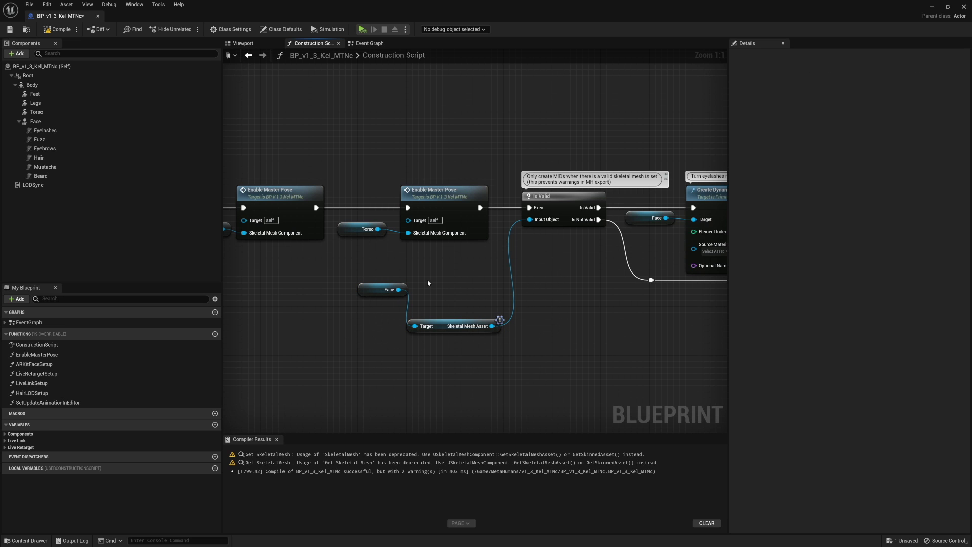
{"action": "left_click_drag", "start_coordinate": [405, 289], "coordinate": [490, 294]}
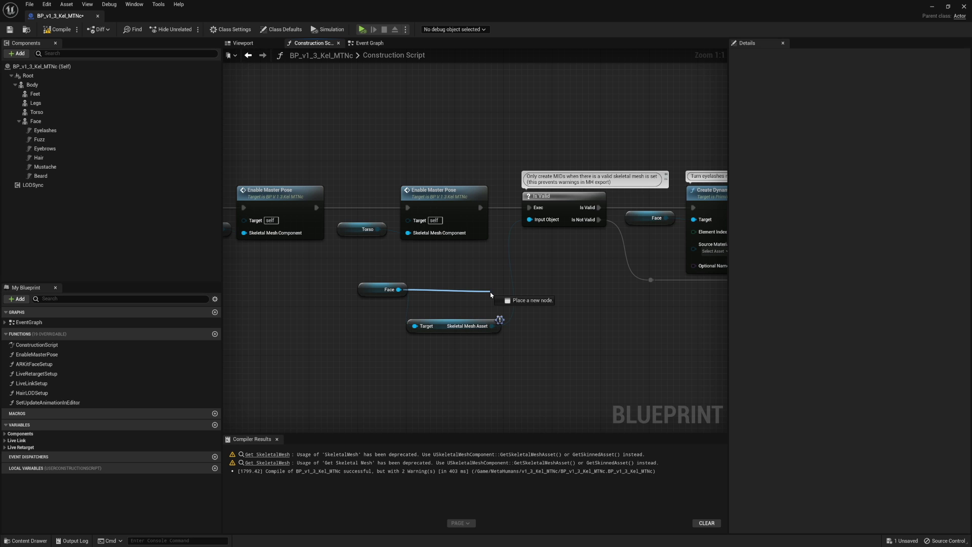
{"action": "left_click_drag", "start_coordinate": [491, 295], "coordinate": [490, 295]}
{"action": "left_click", "coordinate": [461, 278]}
{"action": "mouse_move", "coordinate": [342, 266]}
{"action": "left_mouse_down"}
{"action": "mouse_move", "coordinate": [559, 356]}
{"action": "mouse_move", "coordinate": [339, 267]}
{"action": "left_mouse_up"}
{"action": "left_click", "coordinate": [556, 358]}
{"action": "left_click_drag", "start_coordinate": [332, 264], "coordinate": [305, 263]}
{"action": "left_click", "coordinate": [557, 364]}
{"action": "left_click_drag", "start_coordinate": [313, 263], "coordinate": [540, 375]}
{"action": "left_click", "coordinate": [540, 375]}
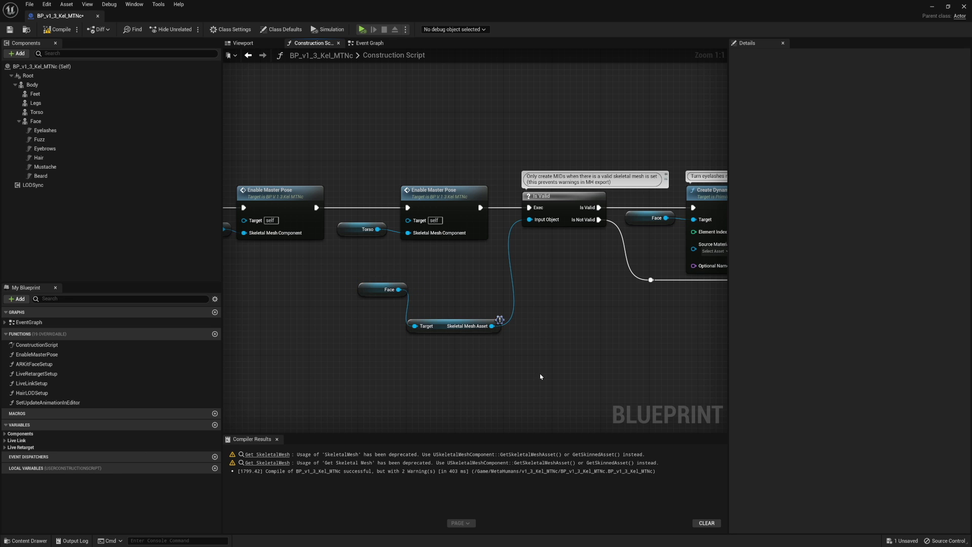
- Jump to the flagged Enable Master Pose function and spread out its entry and Get Skeletal Mesh nodes
{"action": "left_click", "coordinate": [267, 455]}
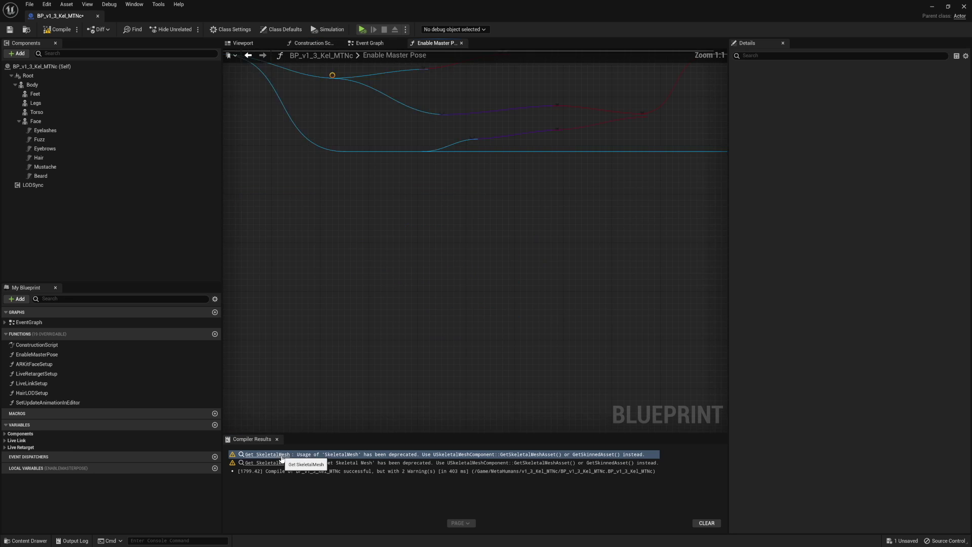
{"action": "left_click", "coordinate": [499, 301]}
{"action": "left_click", "coordinate": [385, 211]}
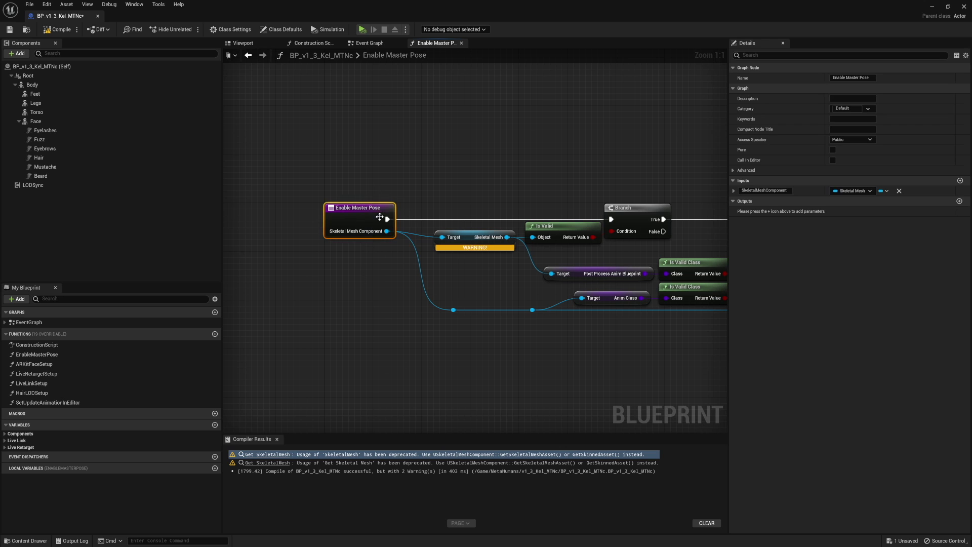
{"action": "left_click_drag", "start_coordinate": [385, 210], "coordinate": [290, 212]}
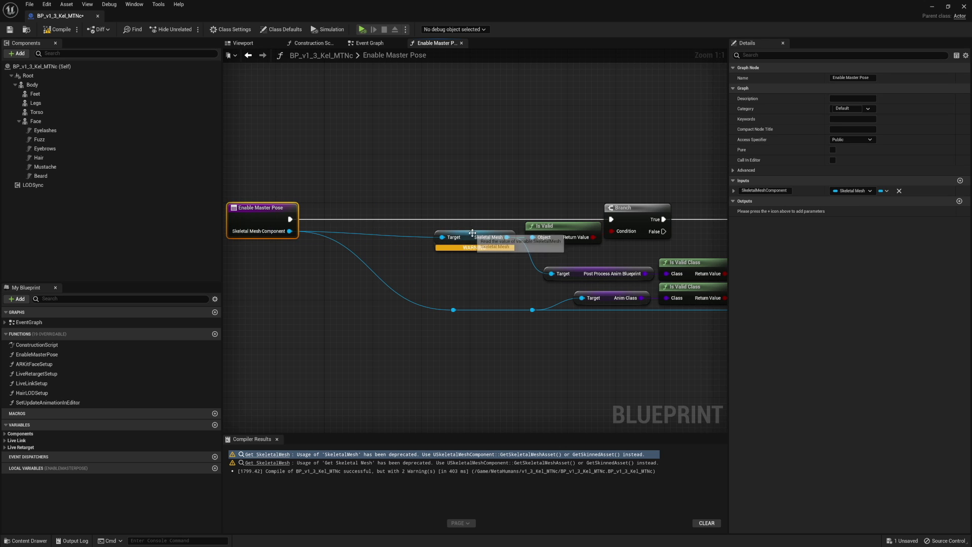
{"action": "left_click_drag", "start_coordinate": [473, 239], "coordinate": [411, 254]}
{"action": "left_click", "coordinate": [349, 223]}
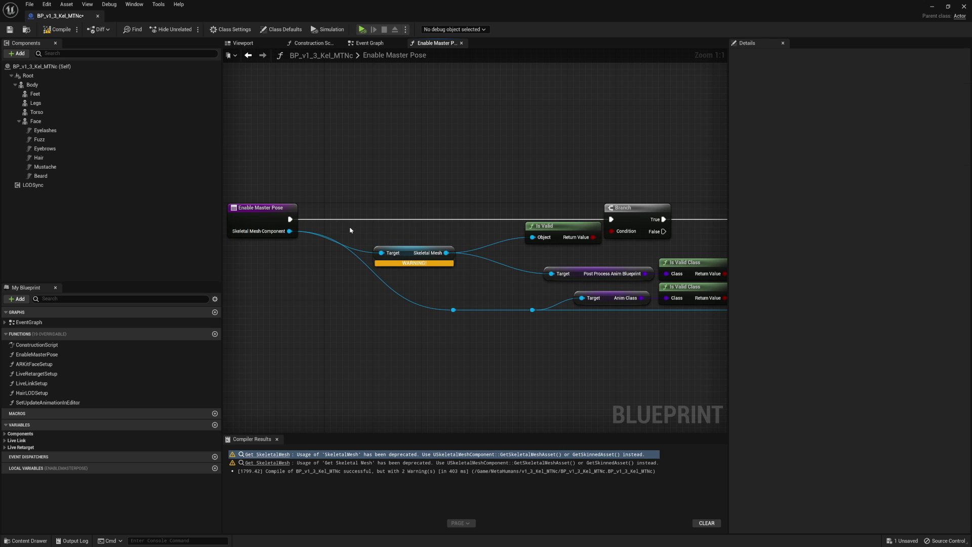
- Add Get Skeletal Mesh Asset feeding Is Valid and Post Process Anim Blueprint, deleting the deprecated node
{"action": "left_click_drag", "start_coordinate": [290, 231], "coordinate": [370, 192]}
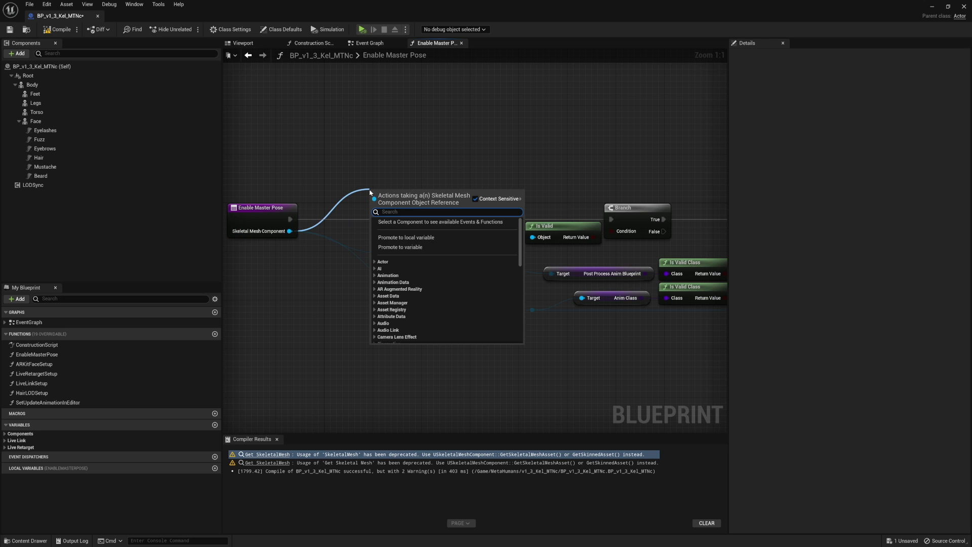
{"action": "type", "text": "get ske"}
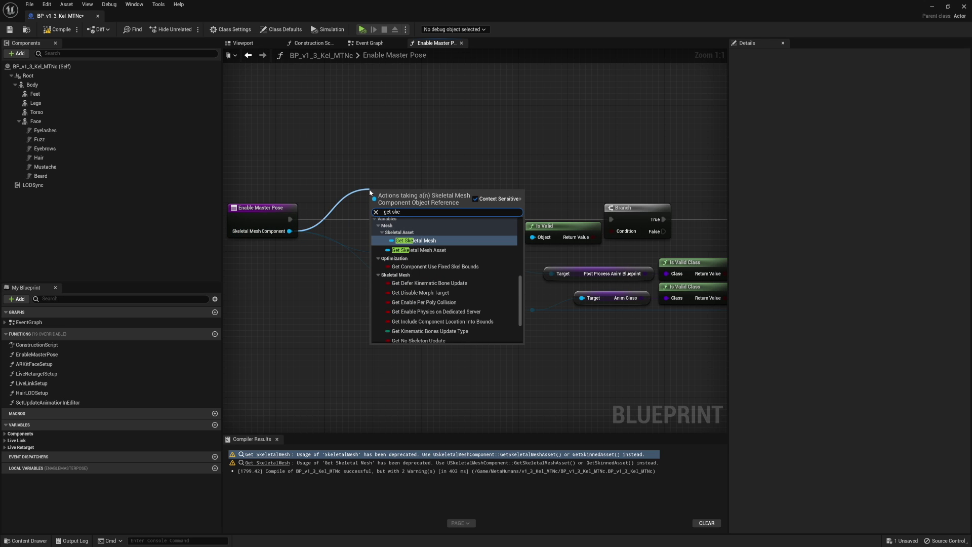
{"action": "left_click", "coordinate": [419, 250]}
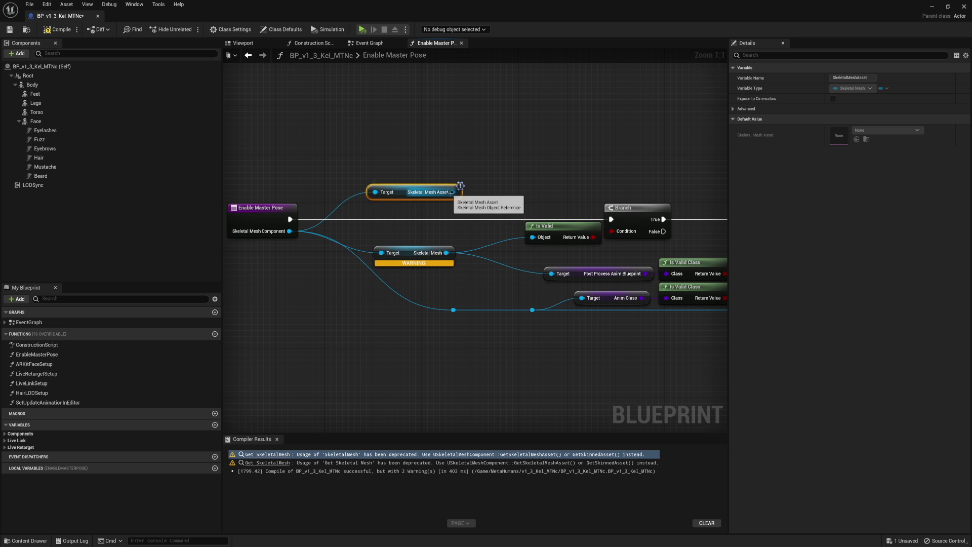
{"action": "left_click_drag", "start_coordinate": [452, 192], "coordinate": [551, 278]}
{"action": "left_click", "coordinate": [437, 263]}
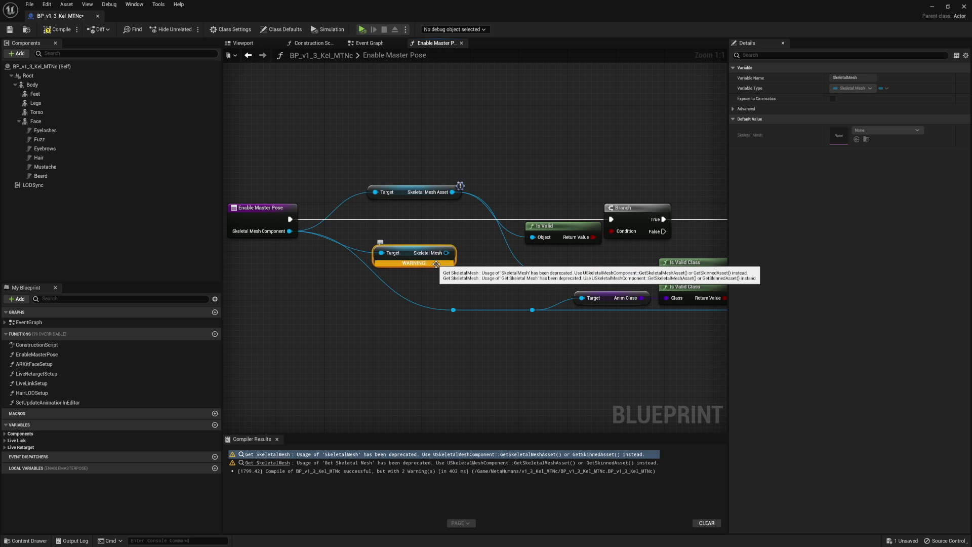
{"action": "key", "text": "Delete"}
{"action": "right_click_drag", "start_coordinate": [443, 151], "coordinate": [471, 174]}
{"action": "scroll", "coordinate": [468, 167], "scroll_direction": "down", "scroll_amount": 1}
{"action": "scroll", "coordinate": [468, 167], "scroll_direction": "up", "scroll_amount": 1}
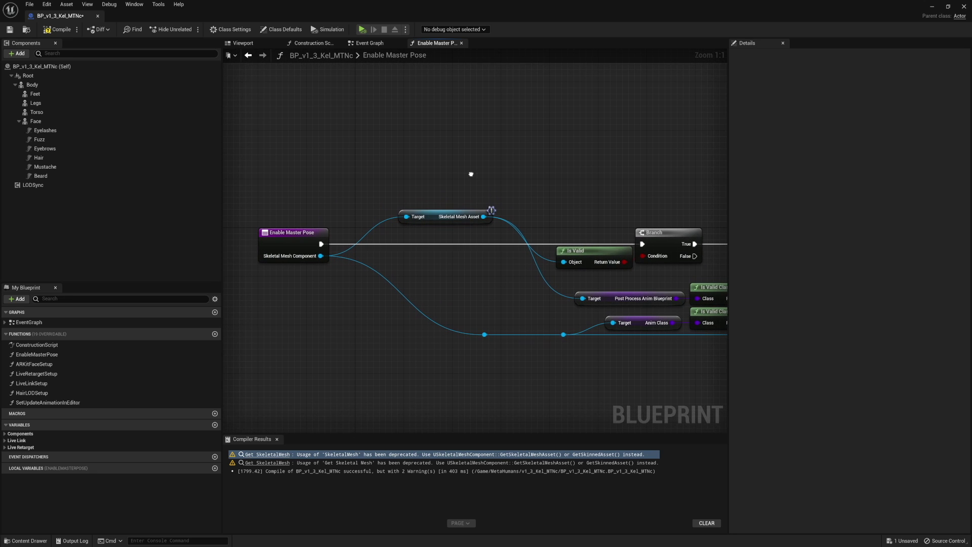
{"action": "left_click_drag", "start_coordinate": [464, 191], "coordinate": [333, 331]}
{"action": "left_click_drag", "start_coordinate": [298, 166], "coordinate": [584, 381]}
{"action": "left_click", "coordinate": [562, 376]}
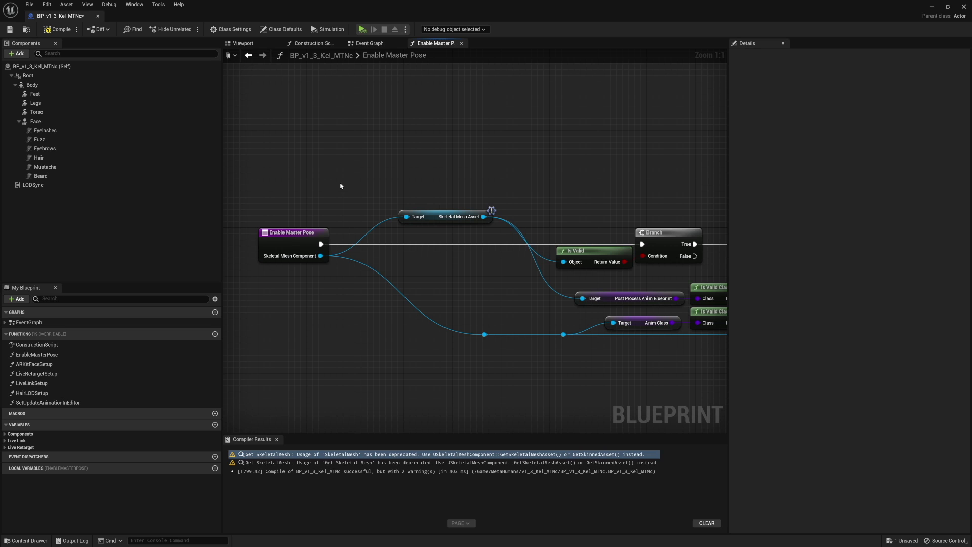
- Compile the blueprint warning-free and save it
{"action": "left_click", "coordinate": [57, 32]}
{"action": "left_click", "coordinate": [9, 29]}
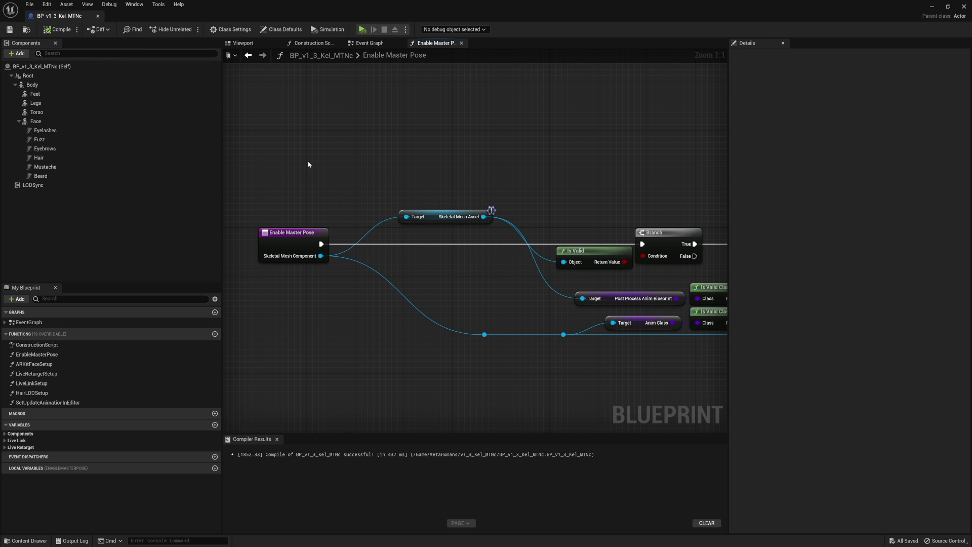
{"action": "mouse_move", "coordinate": [285, 159]}
{"action": "left_mouse_down"}
{"action": "mouse_move", "coordinate": [537, 363]}
{"action": "mouse_move", "coordinate": [288, 173]}
{"action": "left_mouse_up"}
{"action": "left_click", "coordinate": [542, 367]}
- Set the LODSync component's Forced LOD to 0
{"action": "left_click_drag", "start_coordinate": [282, 167], "coordinate": [549, 365]}
{"action": "left_click", "coordinate": [373, 360]}
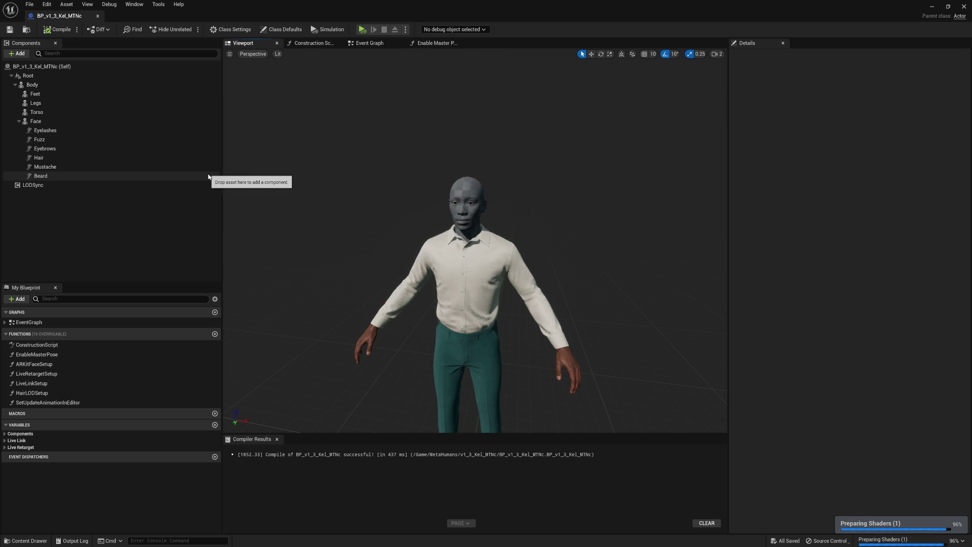
{"action": "left_click", "coordinate": [91, 186]}
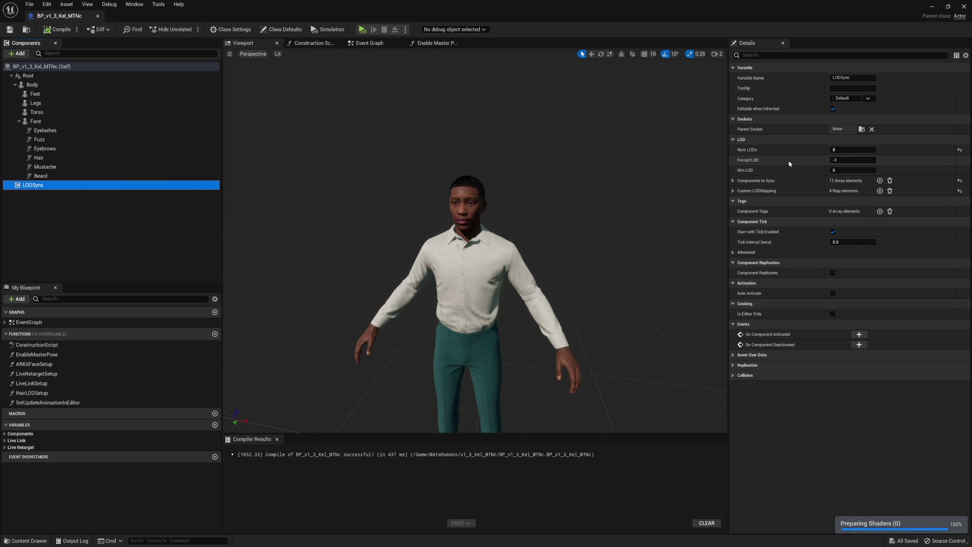
{"action": "left_click", "coordinate": [870, 160]}
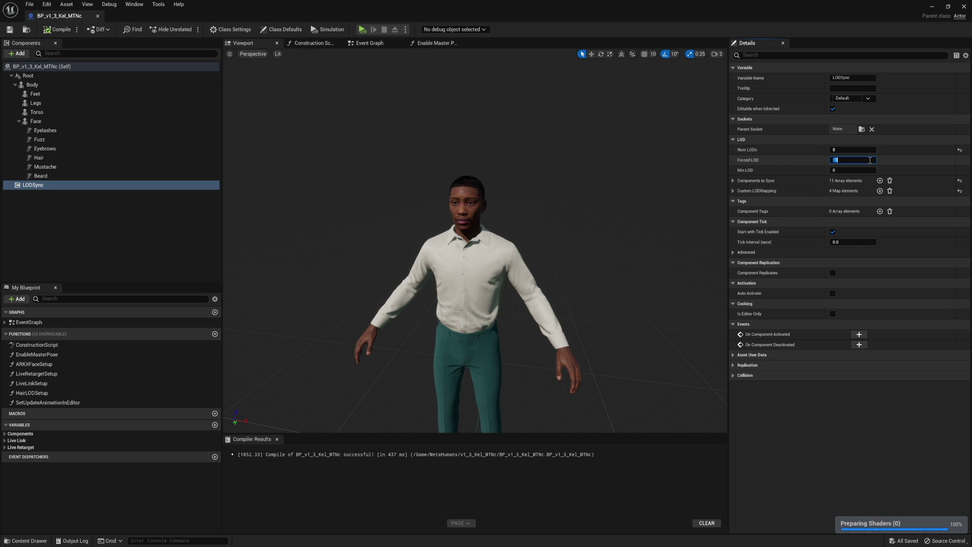
{"action": "key", "text": "Return"}
- Recompile the blueprint and review the whole character in the viewport
{"action": "right_click_drag", "start_coordinate": [534, 211], "coordinate": [476, 258]}
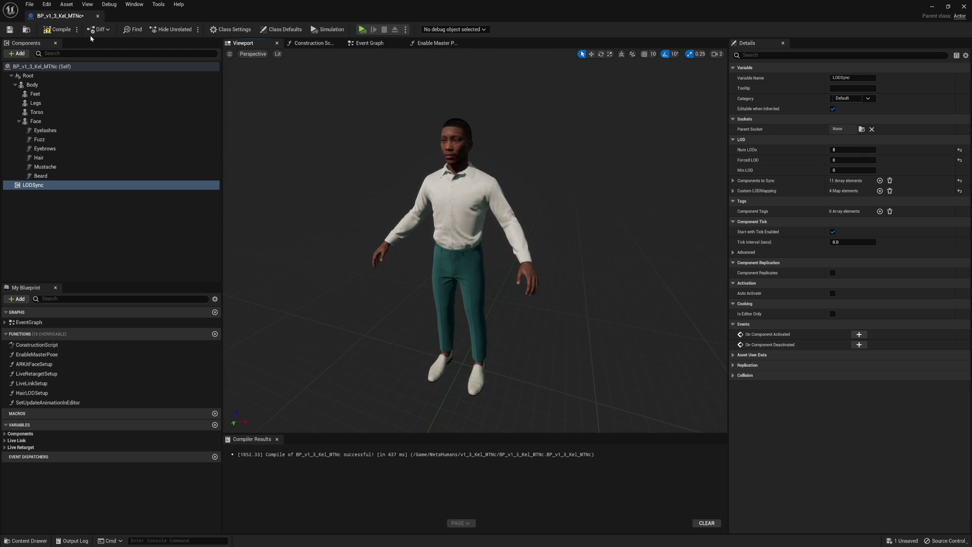
{"action": "left_click", "coordinate": [58, 30]}
{"action": "right_click_drag", "start_coordinate": [497, 212], "coordinate": [509, 227]}
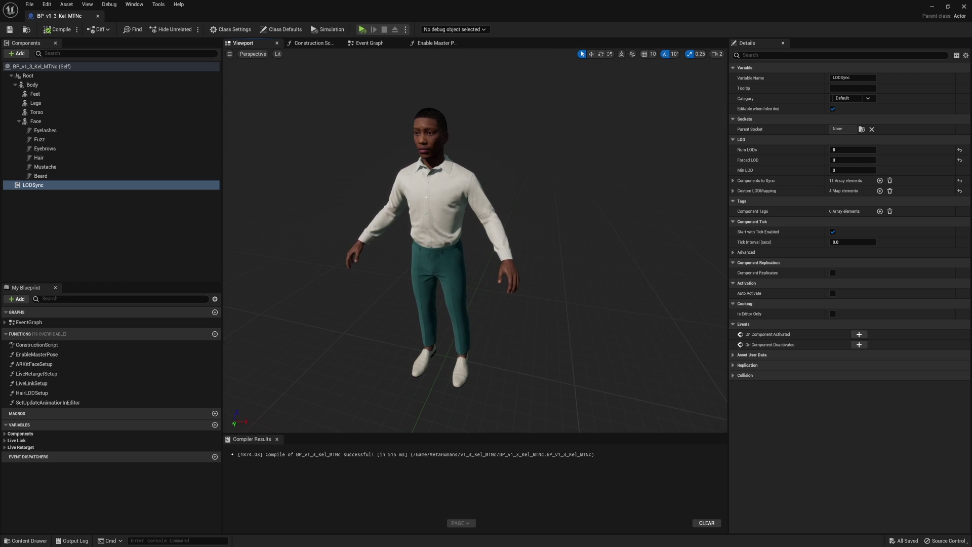
{"action": "left_click", "coordinate": [19, 121]}
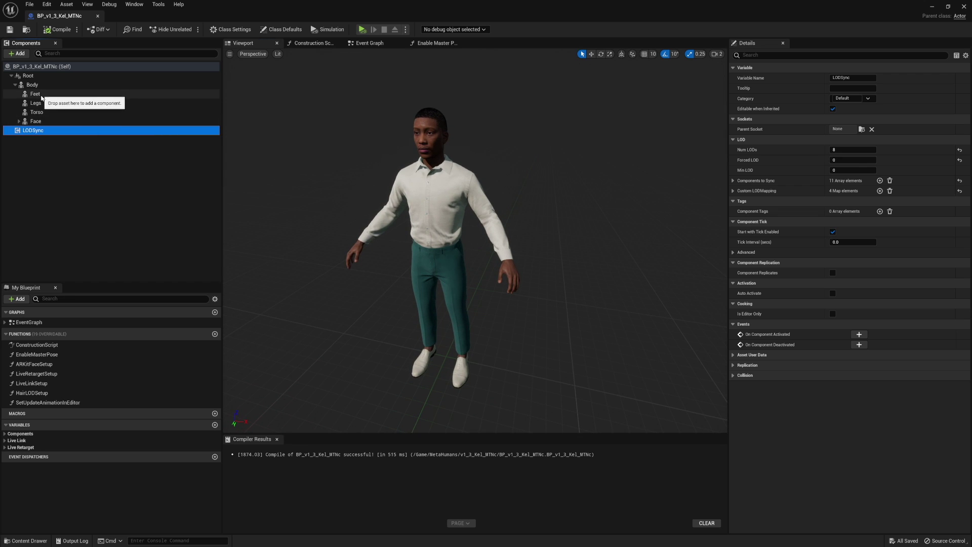
- Clear the shirt mesh from the Torso component and the pants mesh from Legs
{"action": "left_click", "coordinate": [41, 114]}
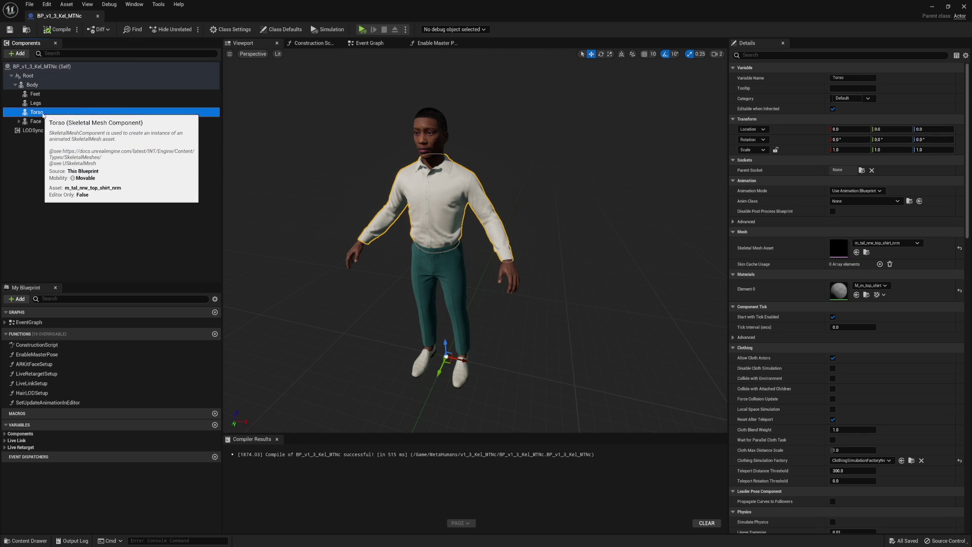
{"action": "left_click", "coordinate": [879, 244]}
{"action": "left_click", "coordinate": [881, 289]}
{"action": "left_click", "coordinate": [882, 290]}
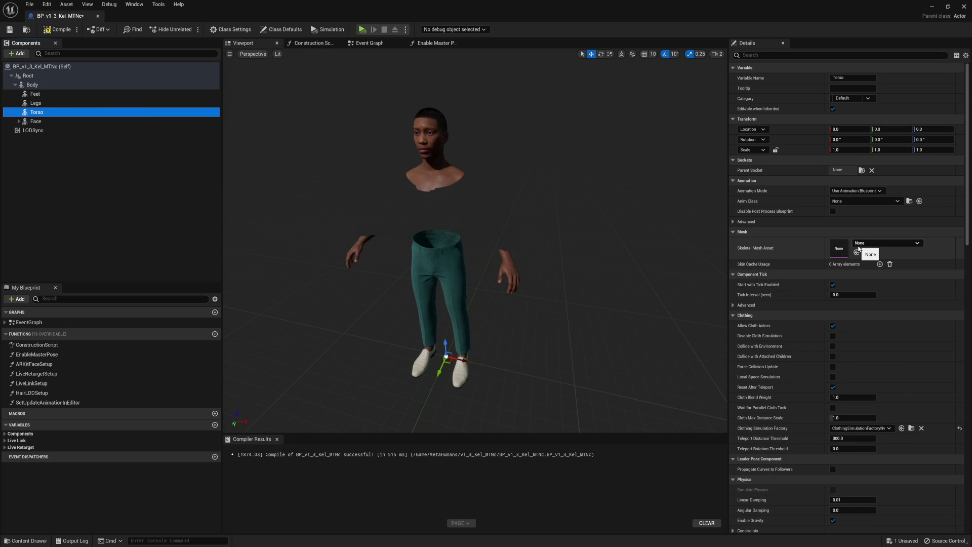
{"action": "left_click", "coordinate": [41, 111]}
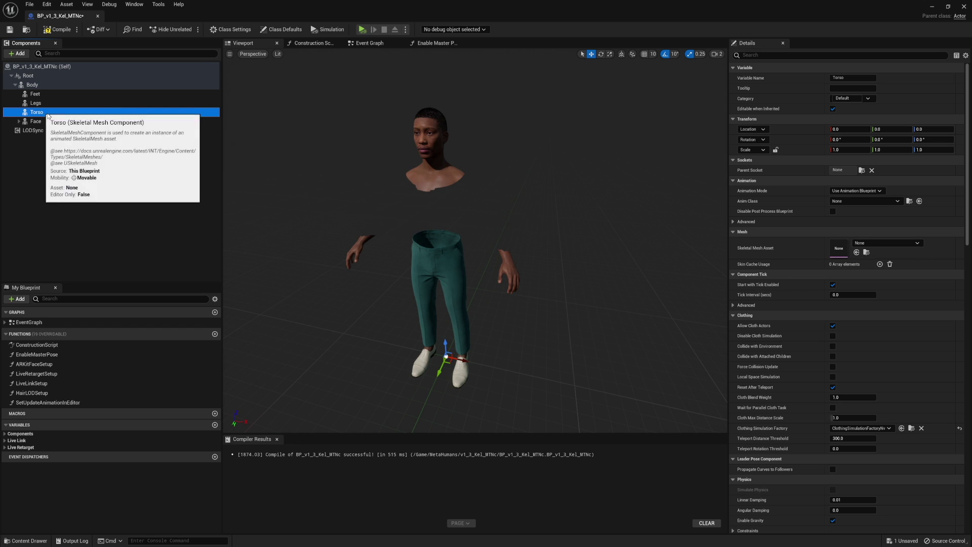
{"action": "left_click", "coordinate": [45, 103]}
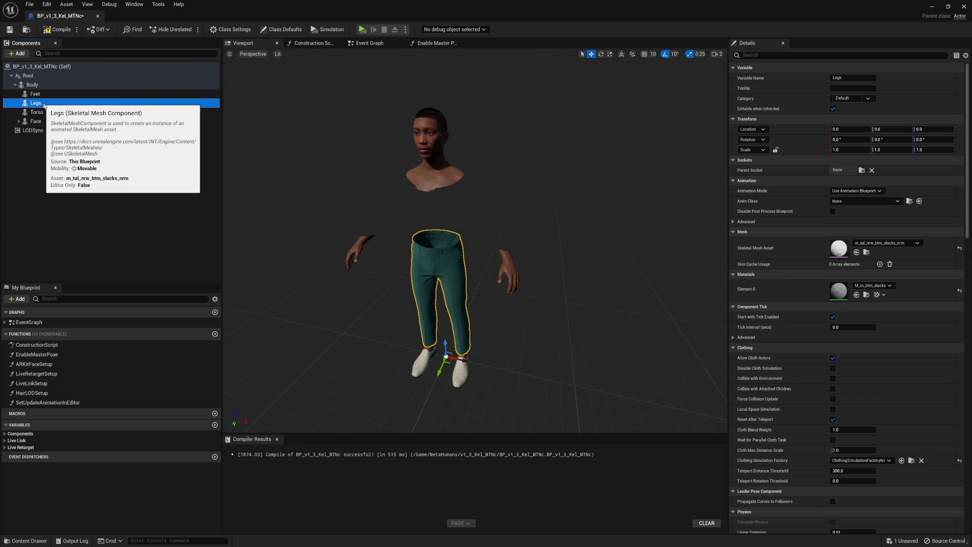
{"action": "left_click", "coordinate": [886, 243]}
{"action": "left_click", "coordinate": [875, 287]}
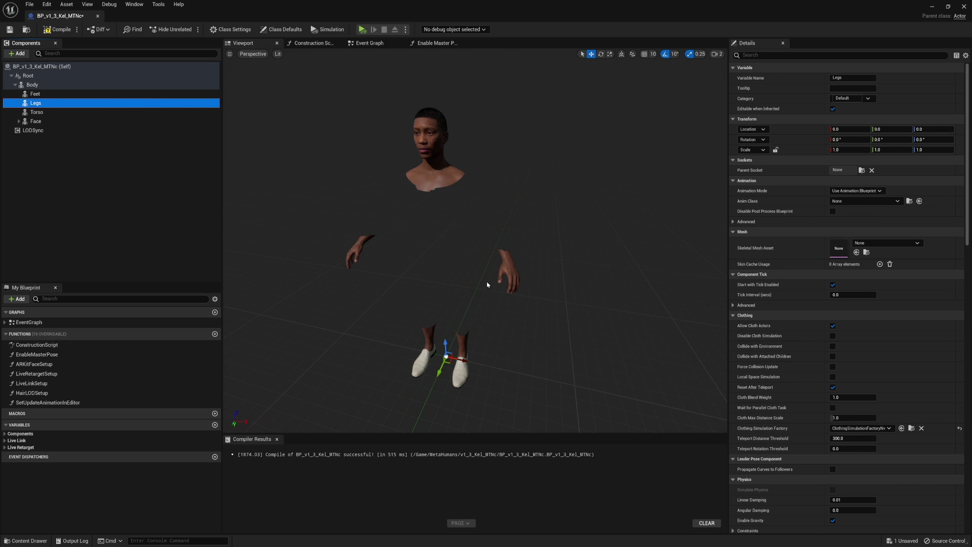
- Clear the shoes mesh from the Feet component and look closer at the bare character
{"action": "left_click", "coordinate": [83, 93]}
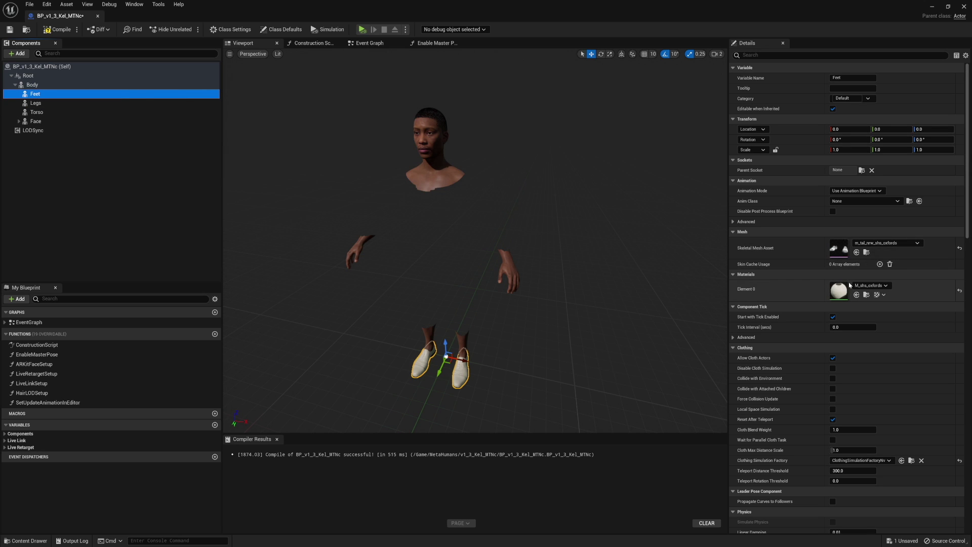
{"action": "left_click", "coordinate": [869, 243]}
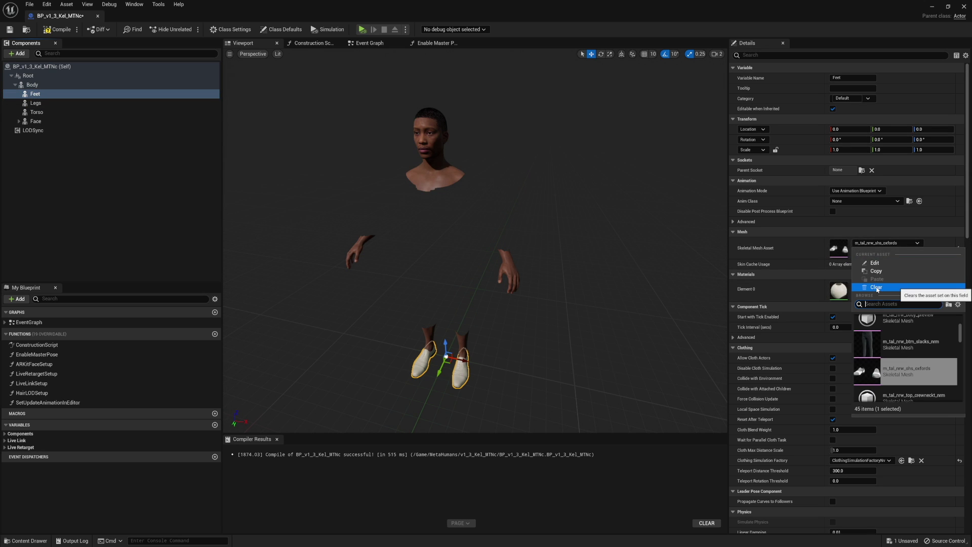
{"action": "left_click", "coordinate": [863, 291]}
{"action": "left_click", "coordinate": [152, 226]}
{"action": "right_click_drag", "start_coordinate": [436, 239], "coordinate": [474, 222]}
{"action": "right_click_drag", "start_coordinate": [352, 227], "coordinate": [352, 227]}
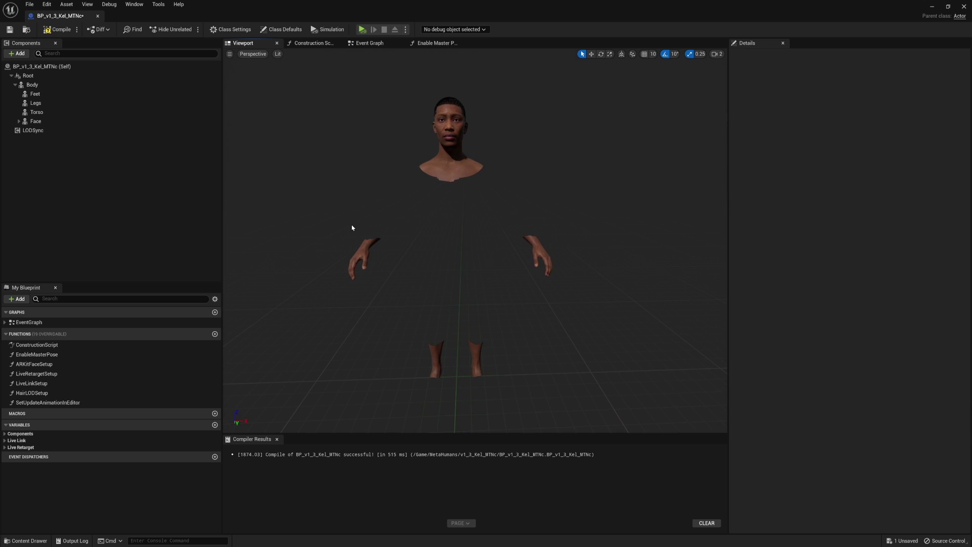
{"action": "right_click_drag", "start_coordinate": [494, 253], "coordinate": [493, 253]}
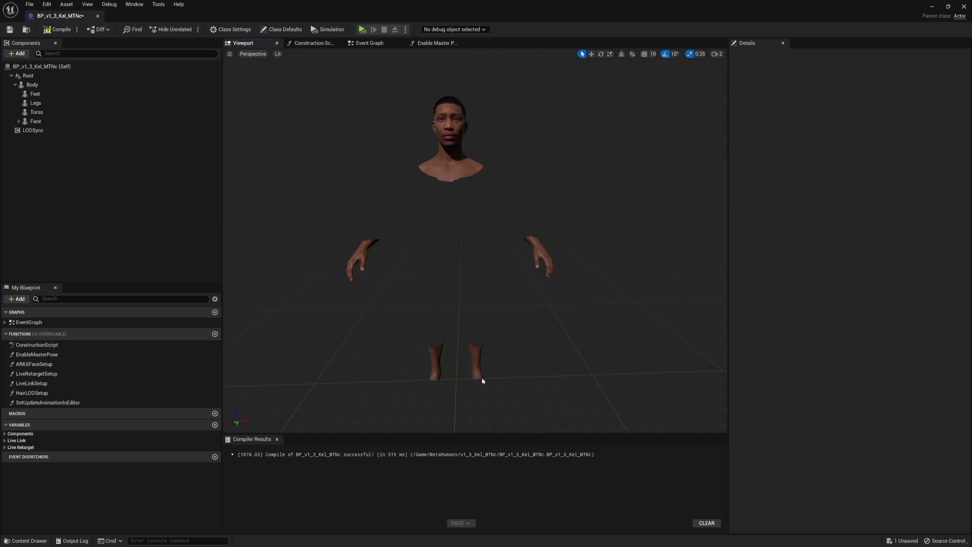
{"action": "mouse_move", "coordinate": [463, 236]}
{"action": "right_mouse_down"}
{"action": "mouse_move", "coordinate": [462, 227]}
{"action": "mouse_move", "coordinate": [463, 237]}
{"action": "right_mouse_up"}
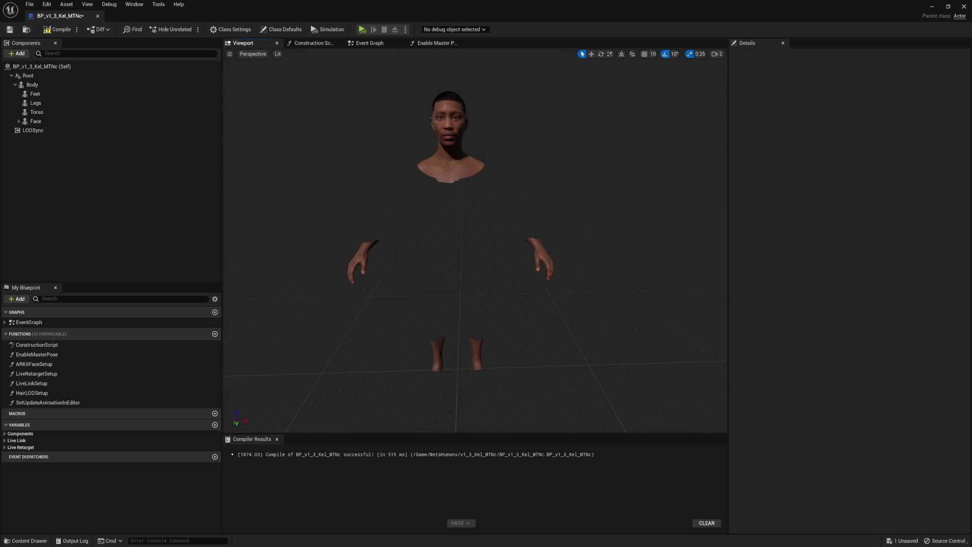
- Compile and save, then duplicate the Torso component to create Torso1
{"action": "left_click", "coordinate": [57, 30]}
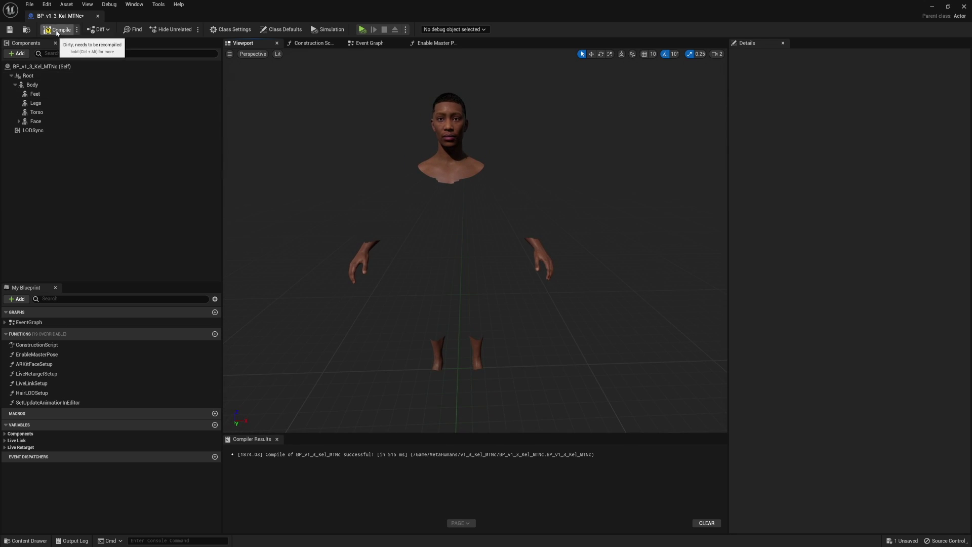
{"action": "left_click", "coordinate": [9, 30]}
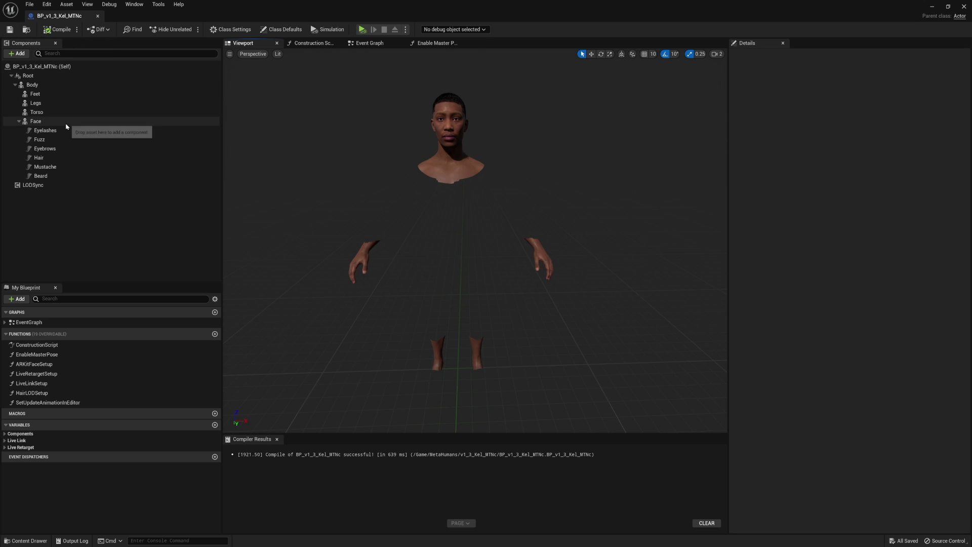
{"action": "left_click", "coordinate": [46, 113]}
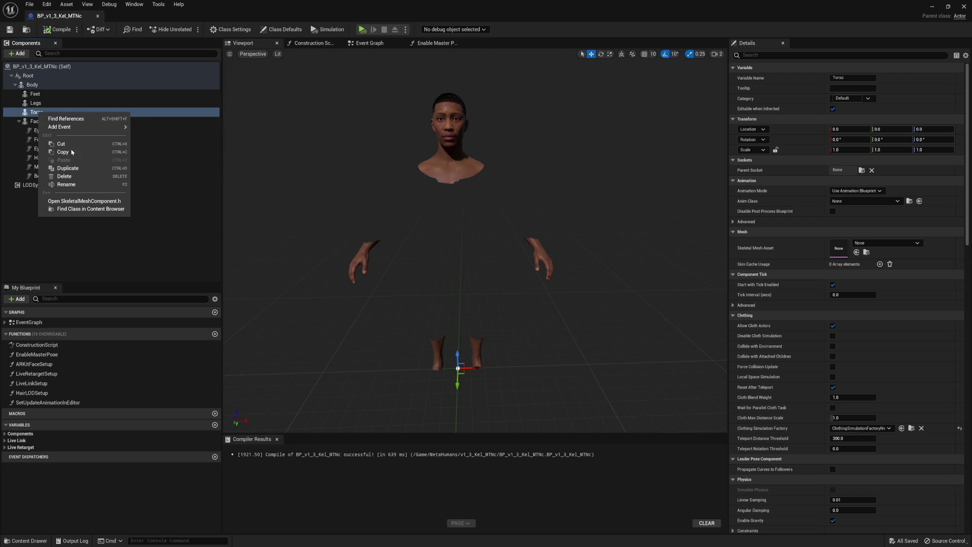
{"action": "left_click", "coordinate": [68, 169]}
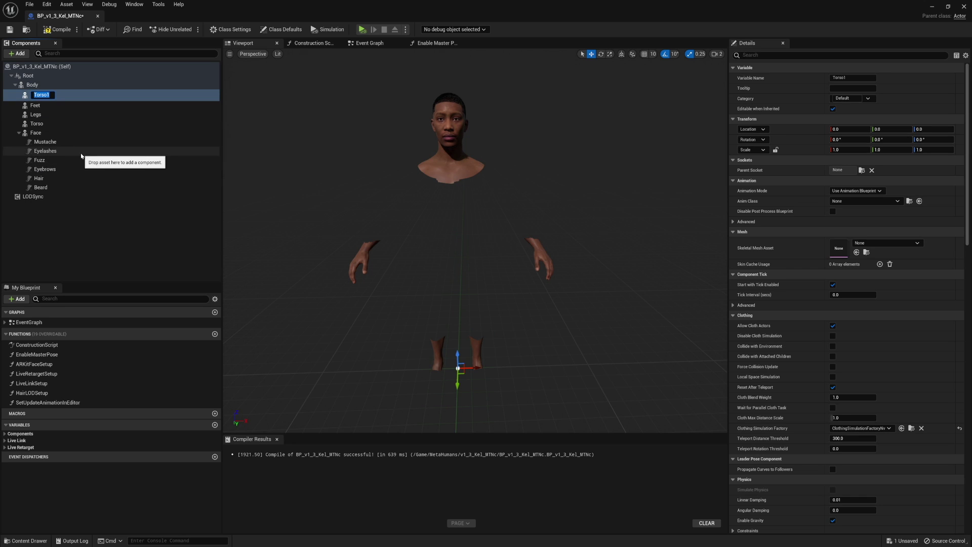
{"action": "left_click", "coordinate": [39, 98]}
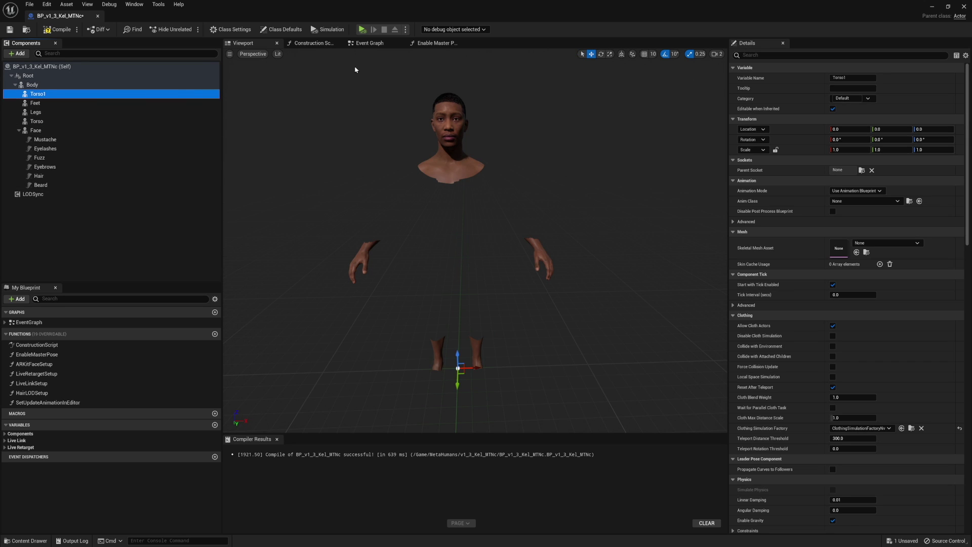
- In the Construction Script graph, move the Construction Script node left to make room
{"action": "left_click", "coordinate": [315, 43]}
{"action": "right_click_drag", "start_coordinate": [286, 151], "coordinate": [629, 165]}
{"action": "scroll", "coordinate": [629, 165], "scroll_direction": "down", "scroll_amount": 2}
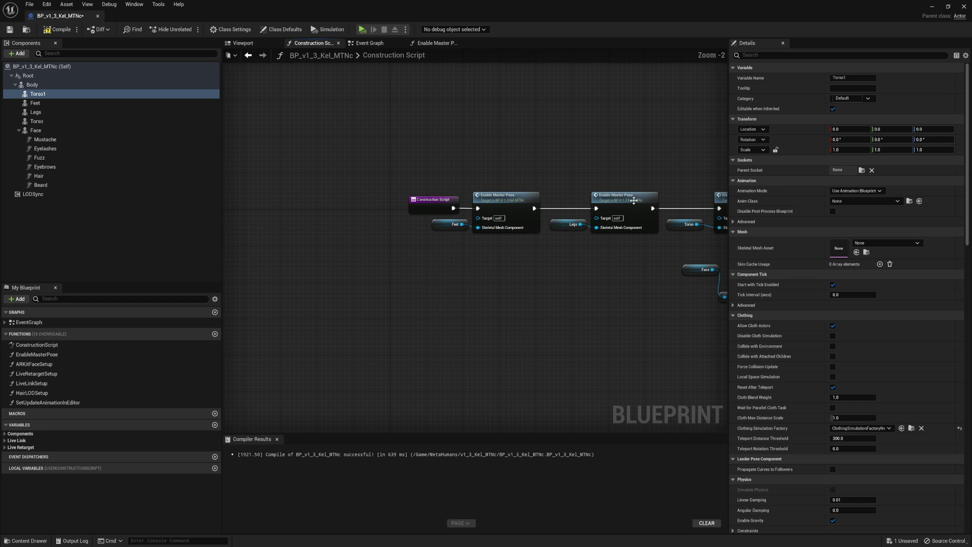
{"action": "right_click_drag", "start_coordinate": [632, 200], "coordinate": [507, 193]}
{"action": "left_click_drag", "start_coordinate": [615, 282], "coordinate": [627, 289]}
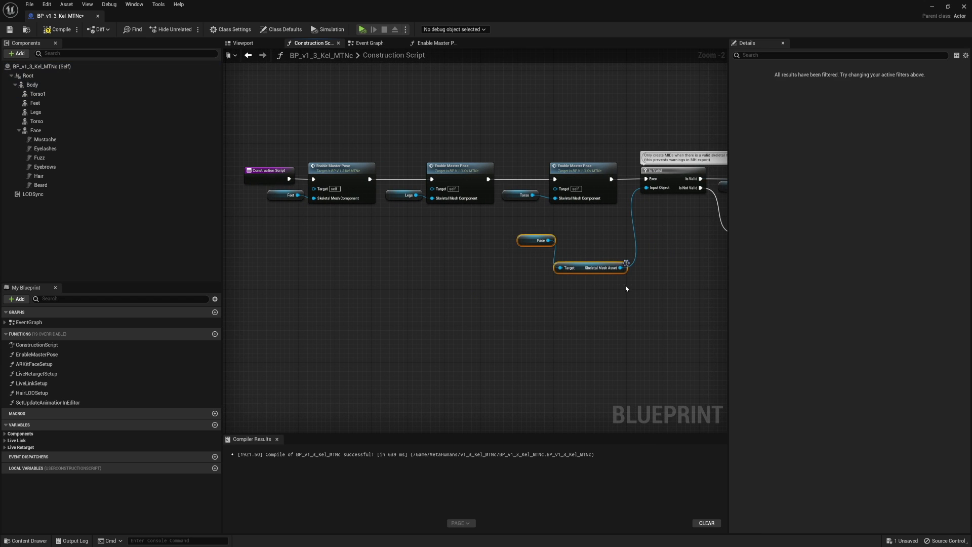
{"action": "left_click", "coordinate": [627, 289]}
{"action": "right_click_drag", "start_coordinate": [425, 245], "coordinate": [595, 275]}
{"action": "left_click", "coordinate": [437, 205]}
{"action": "left_click_drag", "start_coordinate": [438, 205], "coordinate": [283, 205]}
- Wire a Torso1 reference into a new Enable Master Pose node, then compile and save
{"action": "left_click_drag", "start_coordinate": [38, 93], "coordinate": [298, 232]}
{"action": "left_click", "coordinate": [378, 231]}
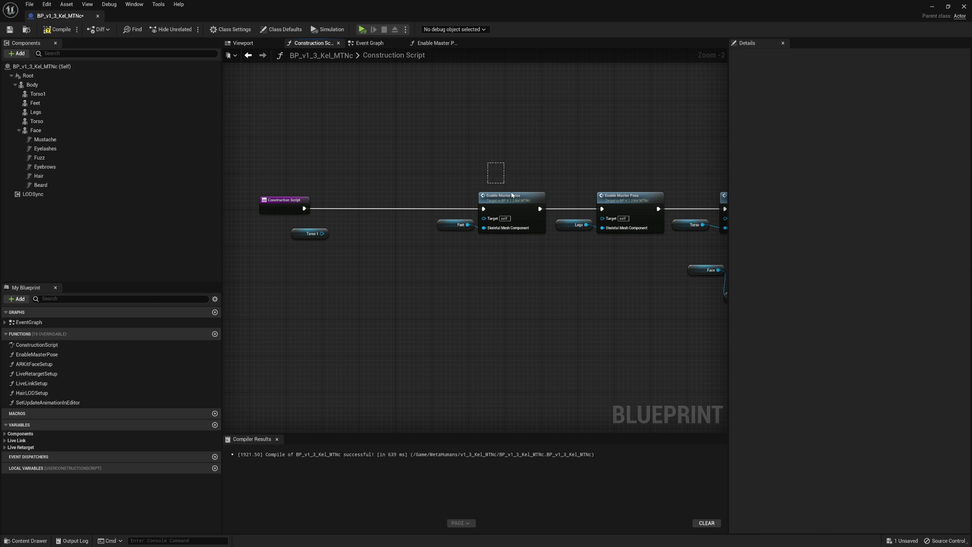
{"action": "left_click", "coordinate": [522, 210]}
{"action": "left_click_drag", "start_coordinate": [520, 208], "coordinate": [400, 209]}
{"action": "left_click_drag", "start_coordinate": [490, 211], "coordinate": [436, 213]}
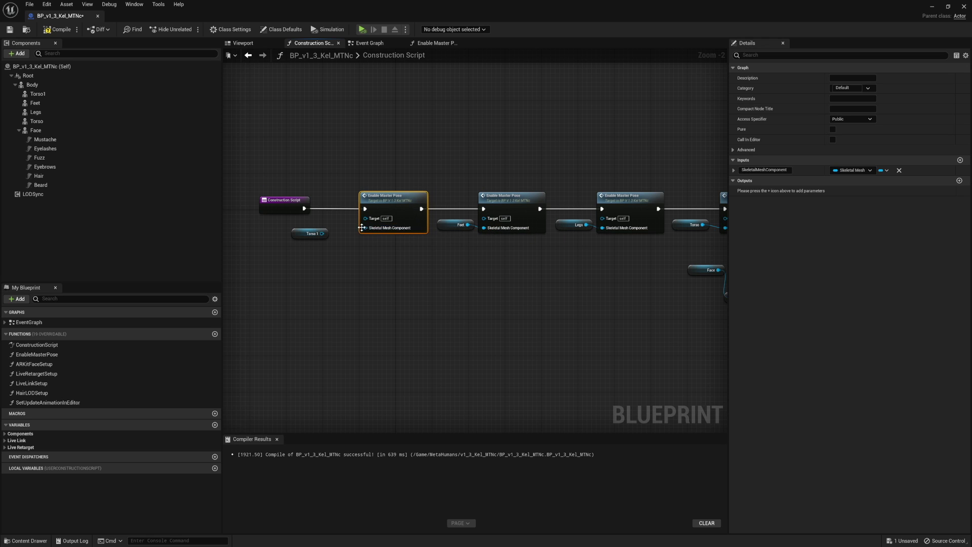
{"action": "left_click_drag", "start_coordinate": [364, 228], "coordinate": [324, 236]}
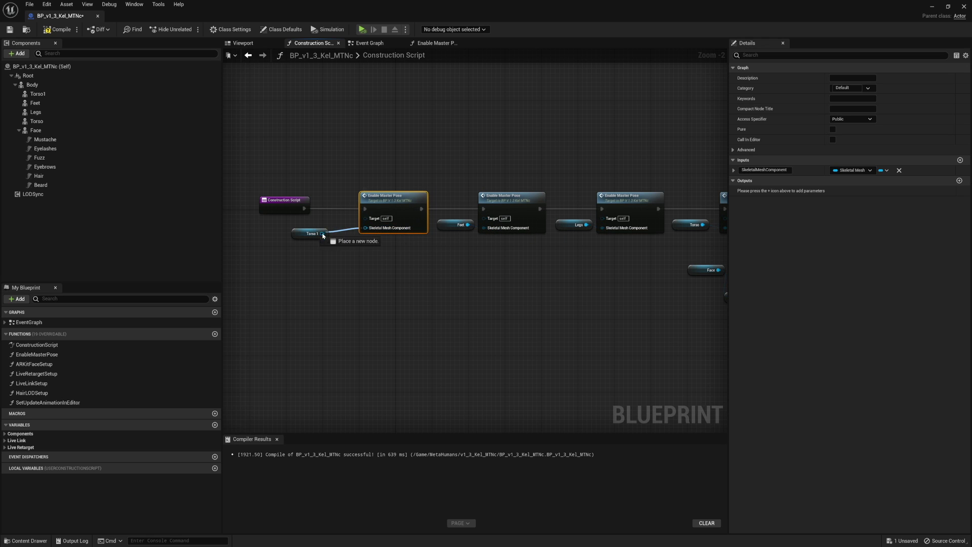
{"action": "left_click", "coordinate": [57, 29]}
{"action": "left_click", "coordinate": [9, 30]}
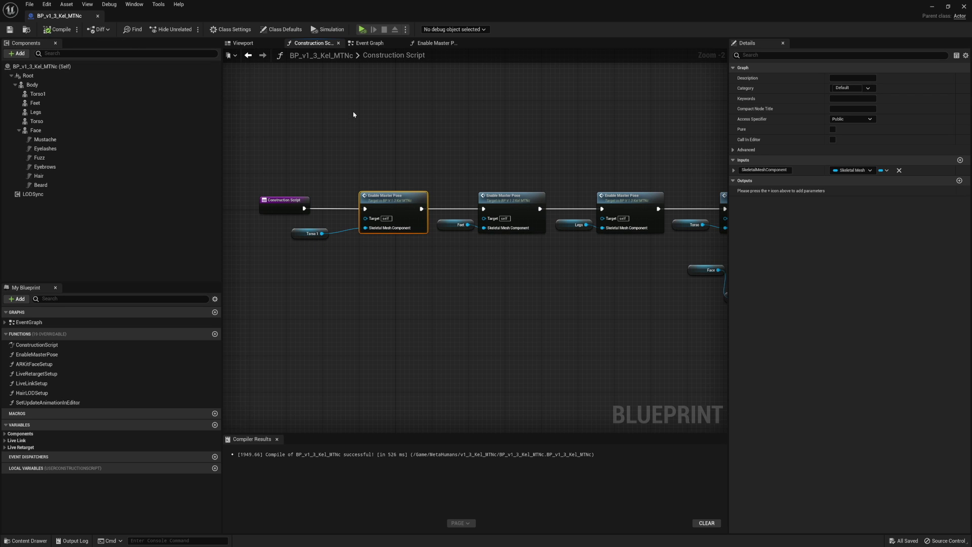
{"action": "left_click", "coordinate": [253, 44]}
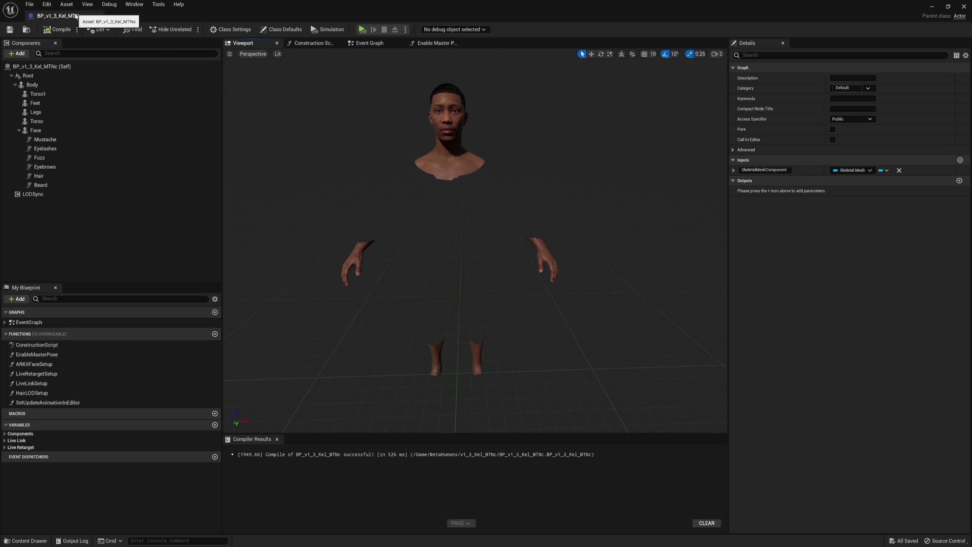
- Dock the blueprint editor into the main window beside the project assets
{"action": "left_click_drag", "start_coordinate": [76, 17], "coordinate": [137, 16]}
{"action": "left_click", "coordinate": [217, 16]}
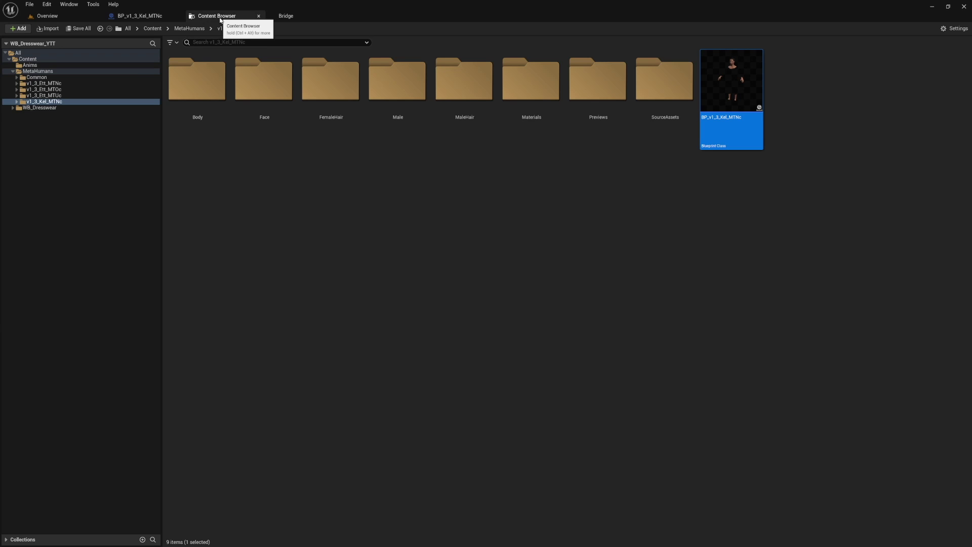
{"action": "left_click", "coordinate": [13, 71]}
- Browse WB_Dresswear > SkeletalMeshes > MTN and select the SK_MTNJacketChaos coat
{"action": "left_click", "coordinate": [19, 78]}
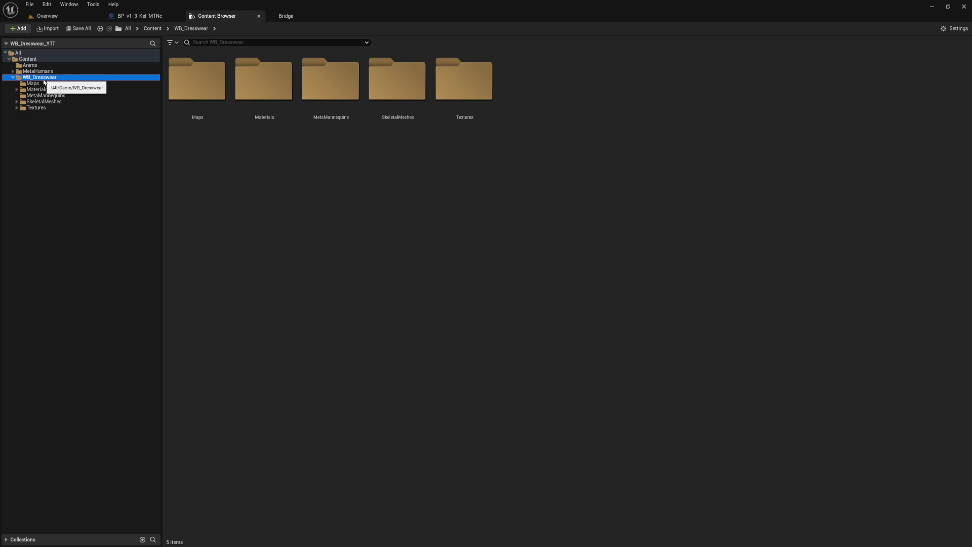
{"action": "left_click", "coordinate": [17, 101]}
{"action": "left_click", "coordinate": [159, 20]}
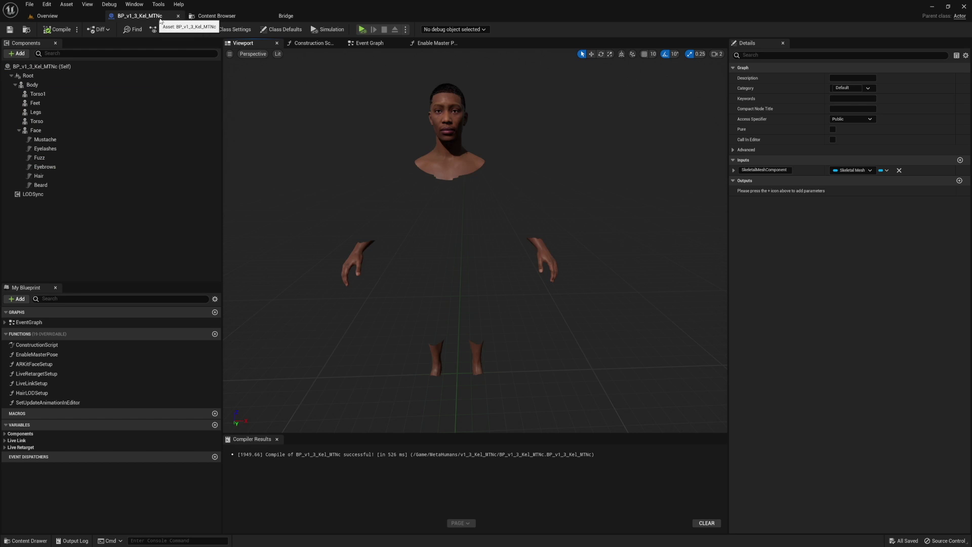
{"action": "left_click", "coordinate": [216, 17]}
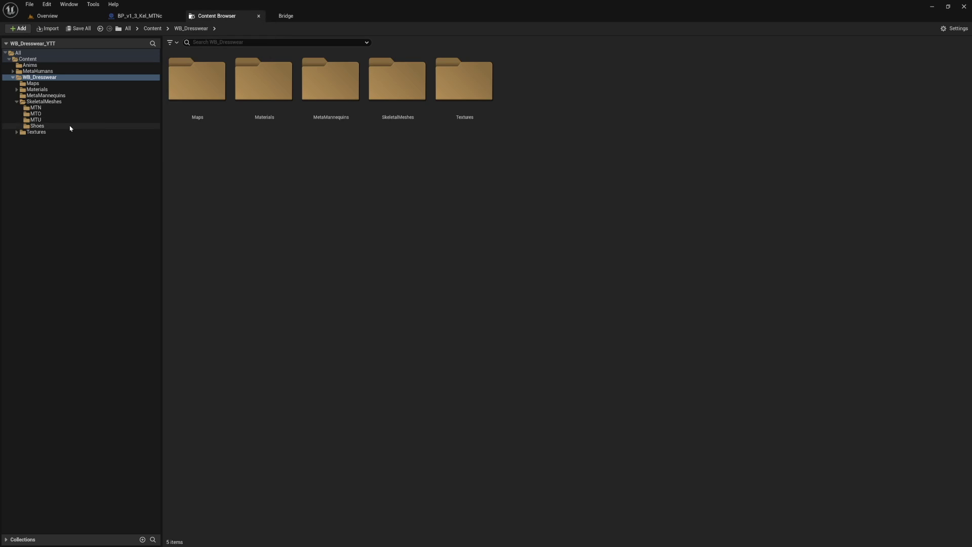
{"action": "left_click", "coordinate": [36, 108]}
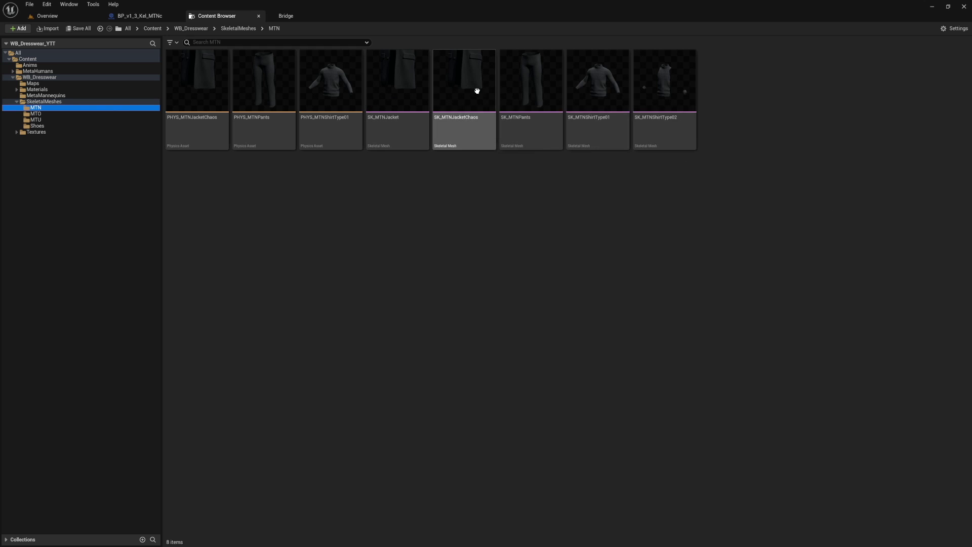
{"action": "mouse_move", "coordinate": [471, 89]}
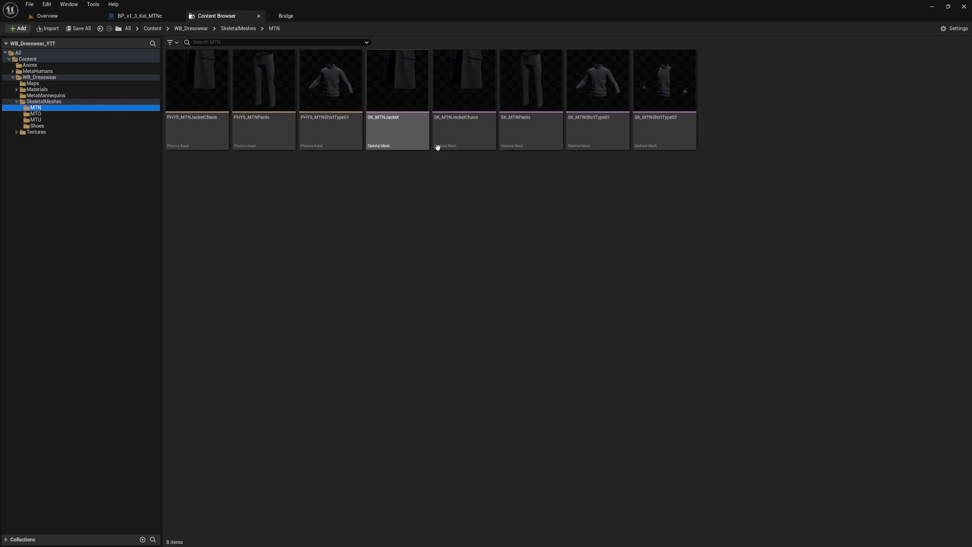
{"action": "left_click", "coordinate": [468, 106]}
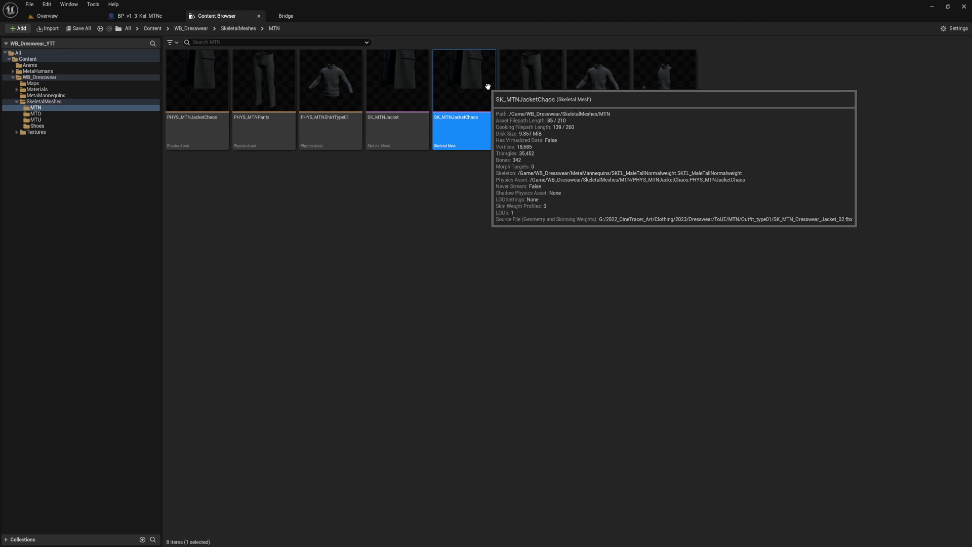
{"action": "left_click_drag", "start_coordinate": [487, 86], "coordinate": [68, 96]}
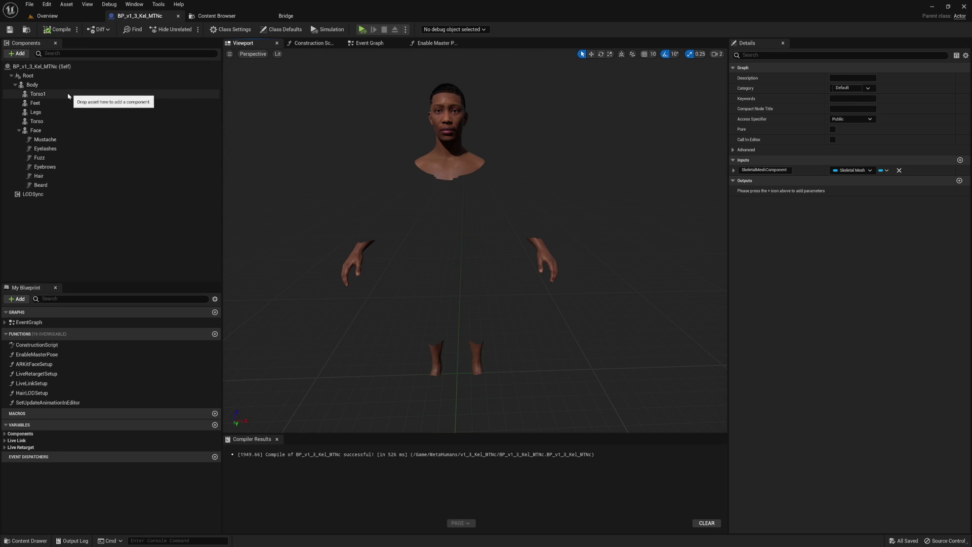
- Make SK_MTNJacketChaos the Torso1 component's Skeletal Mesh Asset, giving the MetaHuman a long black coat
{"action": "left_click", "coordinate": [55, 95]}
{"action": "left_click", "coordinate": [855, 253]}
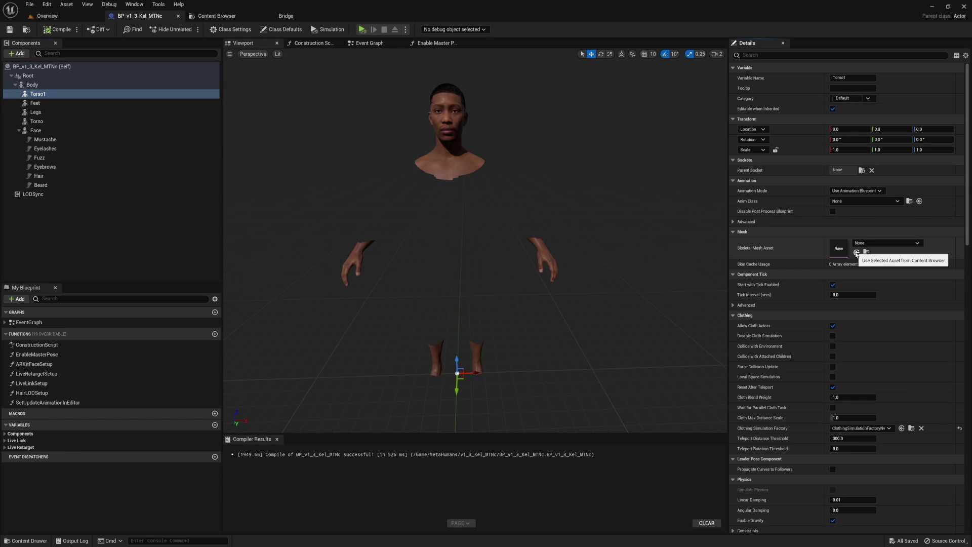
{"action": "left_click", "coordinate": [856, 253]}
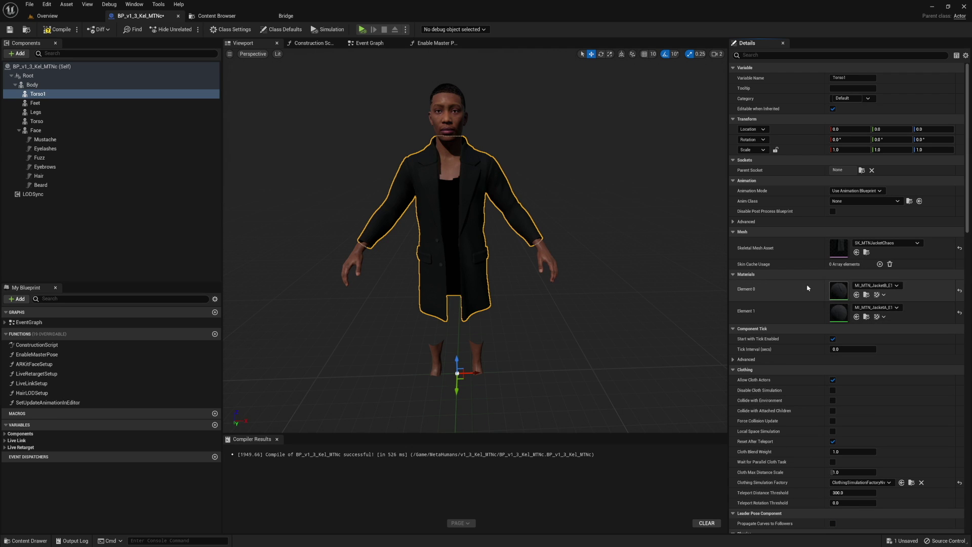
{"action": "left_click", "coordinate": [193, 236]}
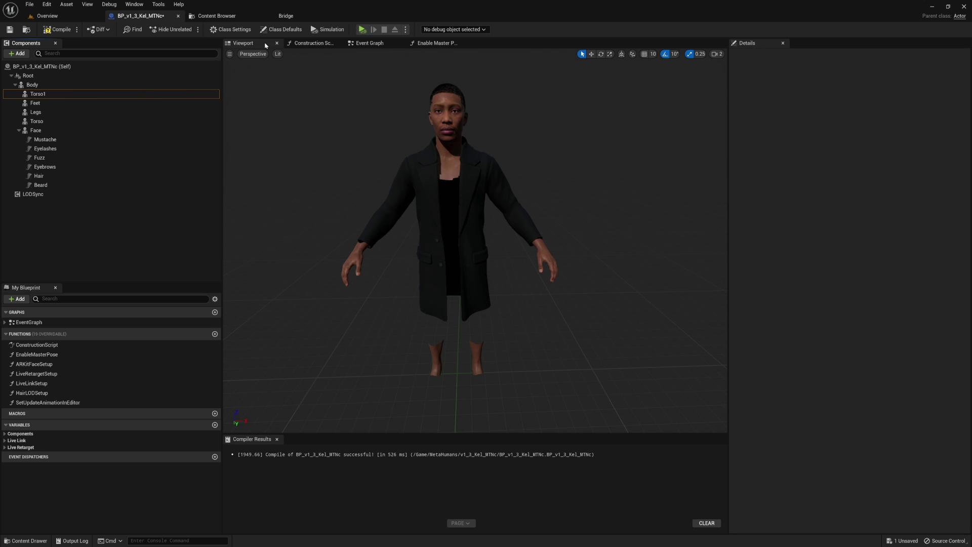
- Make SK_MTNPants the Legs component's mesh, then compile and save the blueprint
{"action": "left_click", "coordinate": [228, 16]}
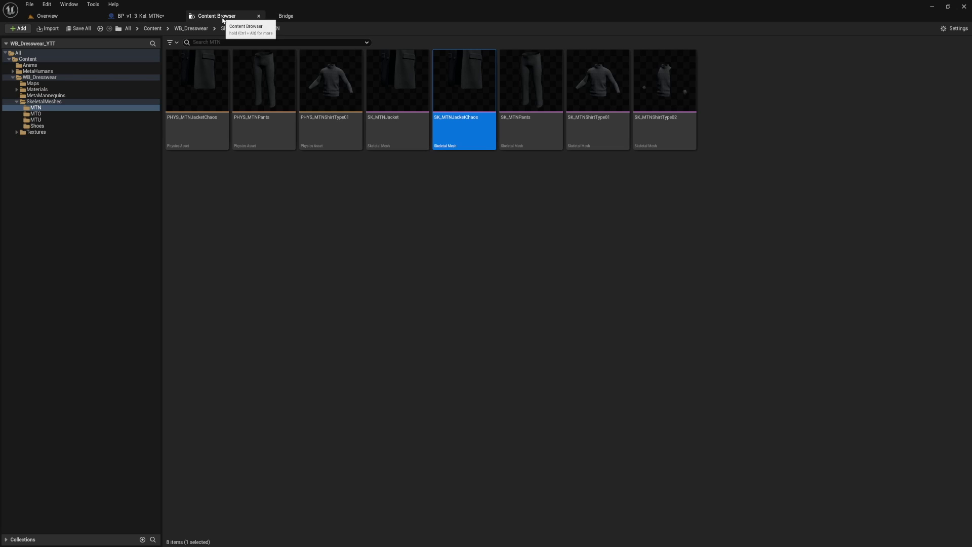
{"action": "left_click", "coordinate": [530, 92]}
{"action": "left_click_drag", "start_coordinate": [530, 92], "coordinate": [65, 112]}
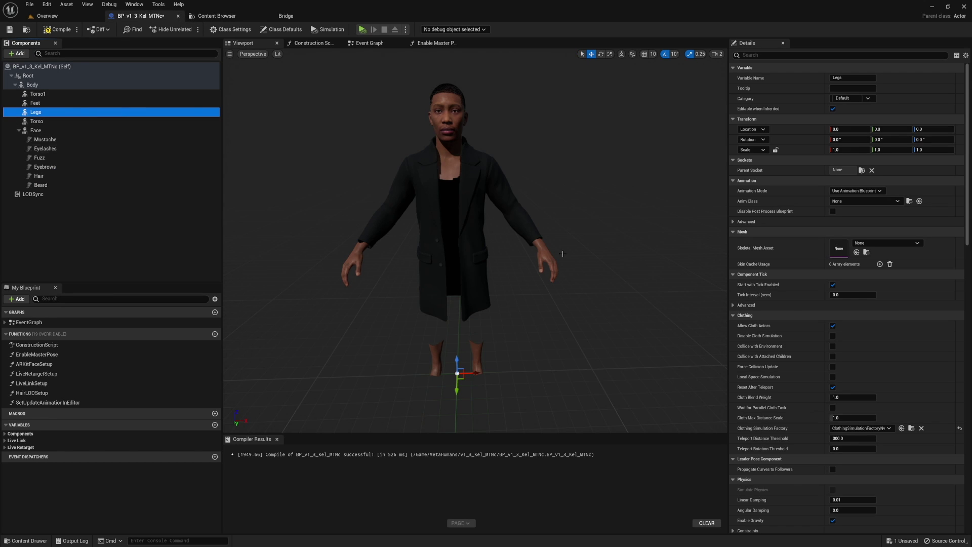
{"action": "left_click", "coordinate": [856, 253]}
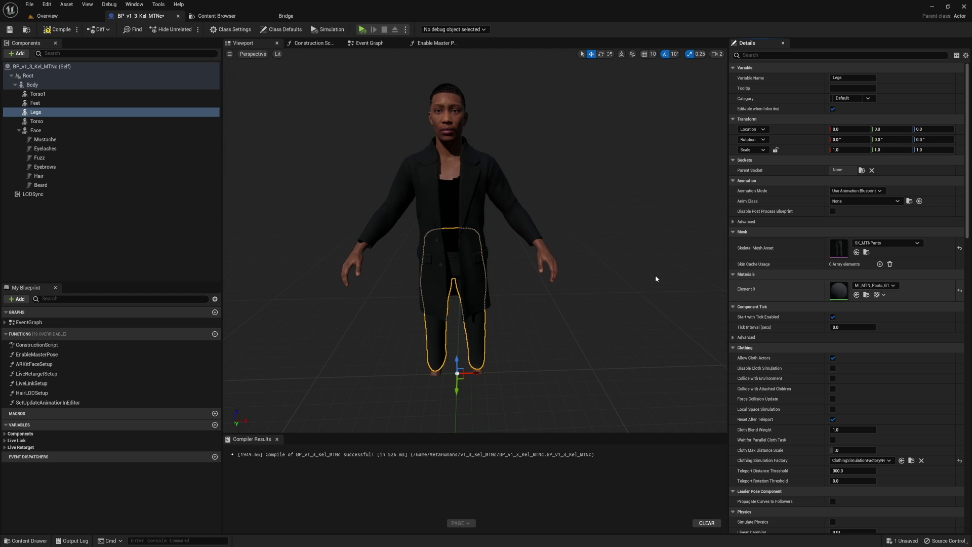
{"action": "left_click", "coordinate": [198, 259]}
{"action": "left_click", "coordinate": [54, 31]}
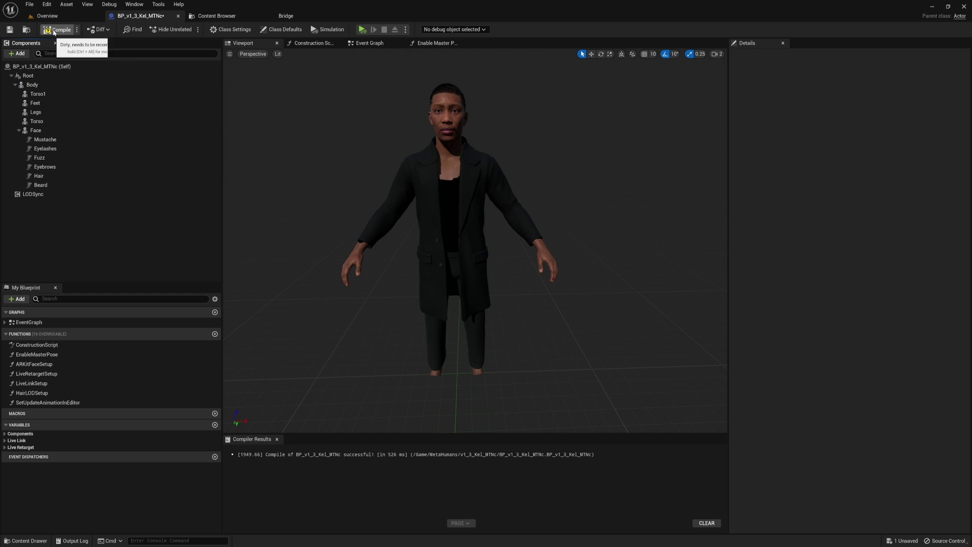
{"action": "left_click", "coordinate": [10, 30]}
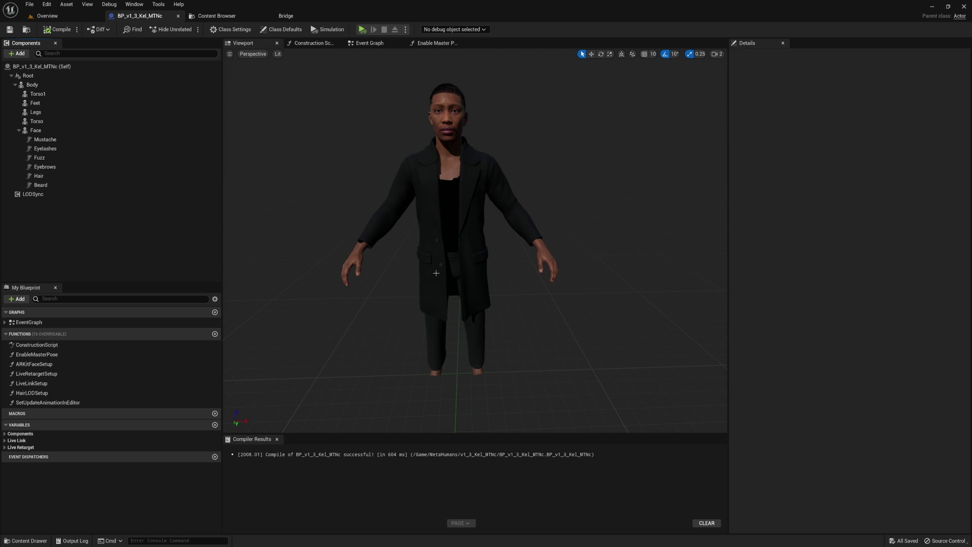
- Make SK_MTNShirtType02 the Torso mesh and reset its Element 0 material to the default dark knit
{"action": "left_click", "coordinate": [254, 20]}
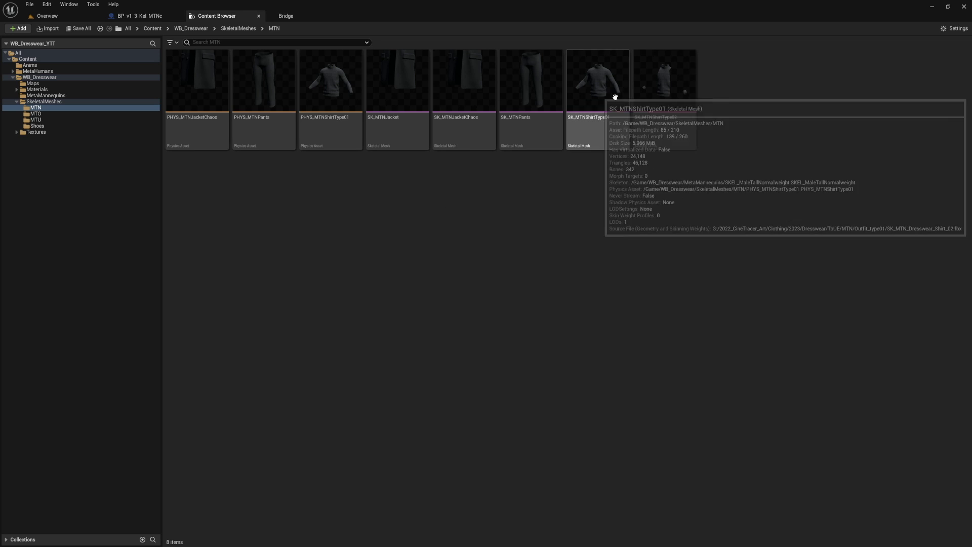
{"action": "left_click", "coordinate": [620, 112]}
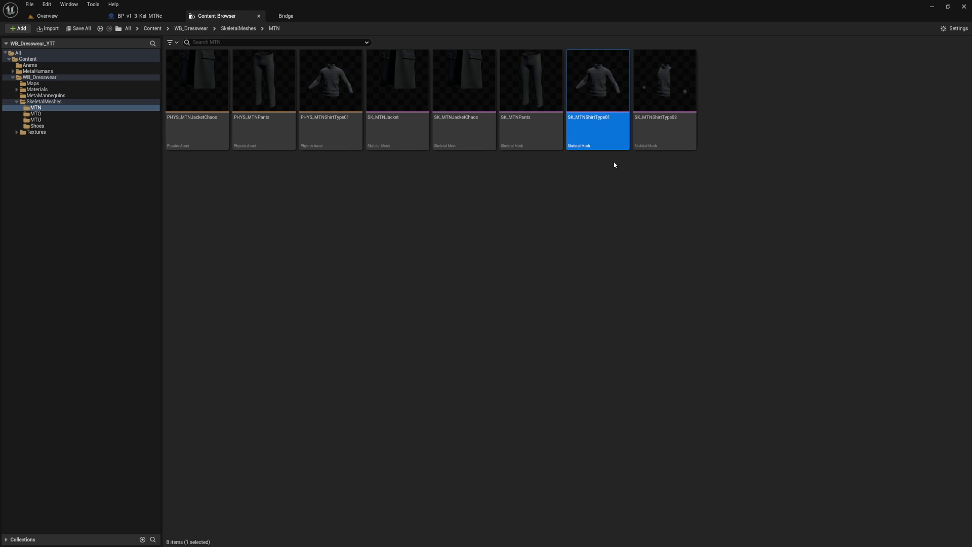
{"action": "left_click", "coordinate": [616, 208]}
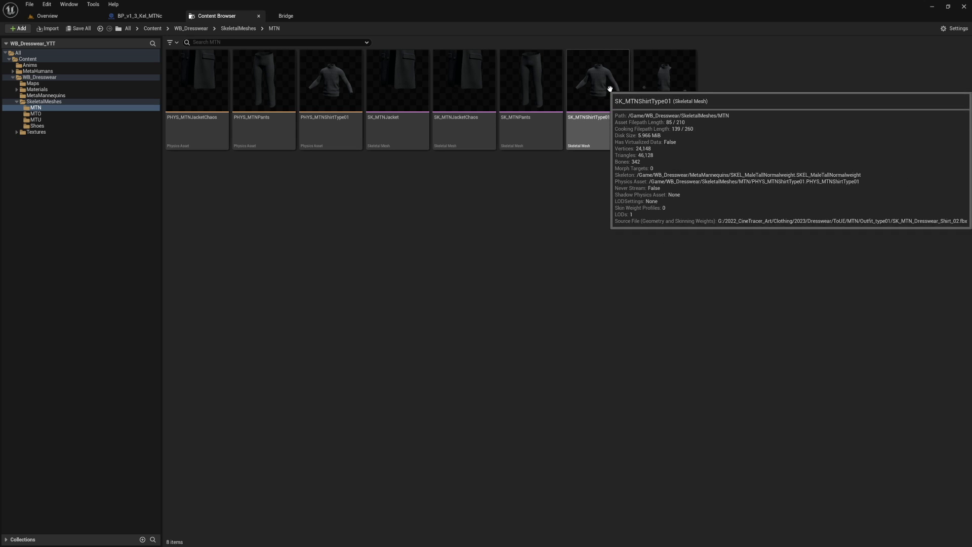
{"action": "left_click", "coordinate": [673, 92]}
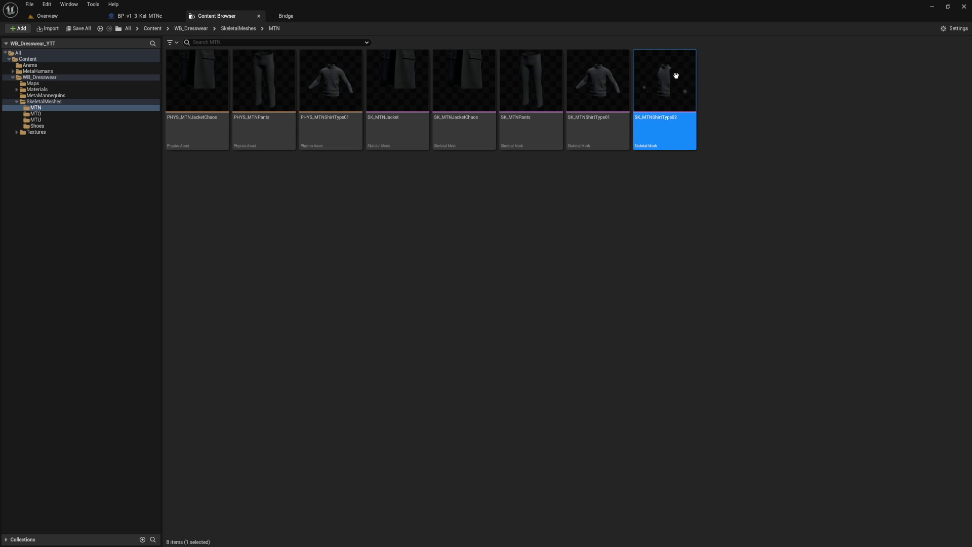
{"action": "left_click", "coordinate": [147, 16]}
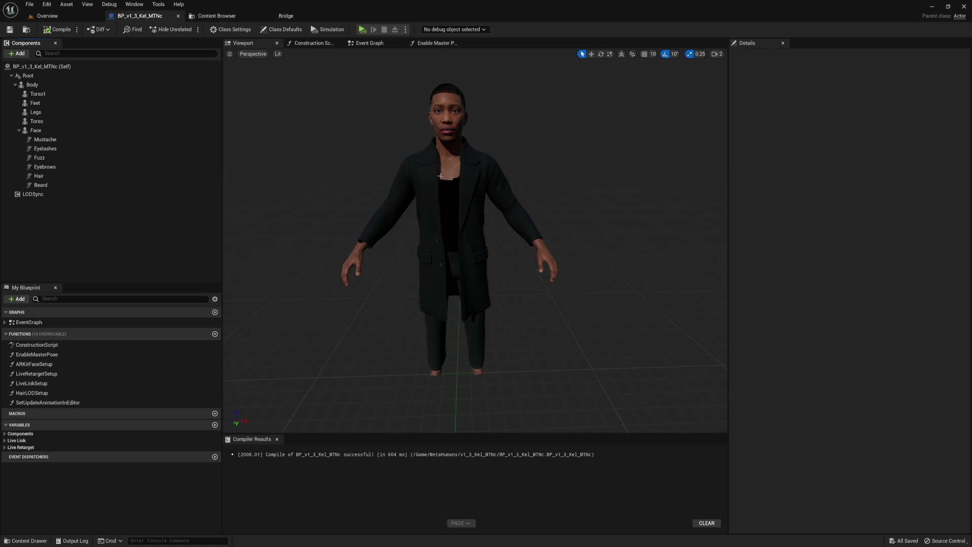
{"action": "left_click", "coordinate": [81, 121]}
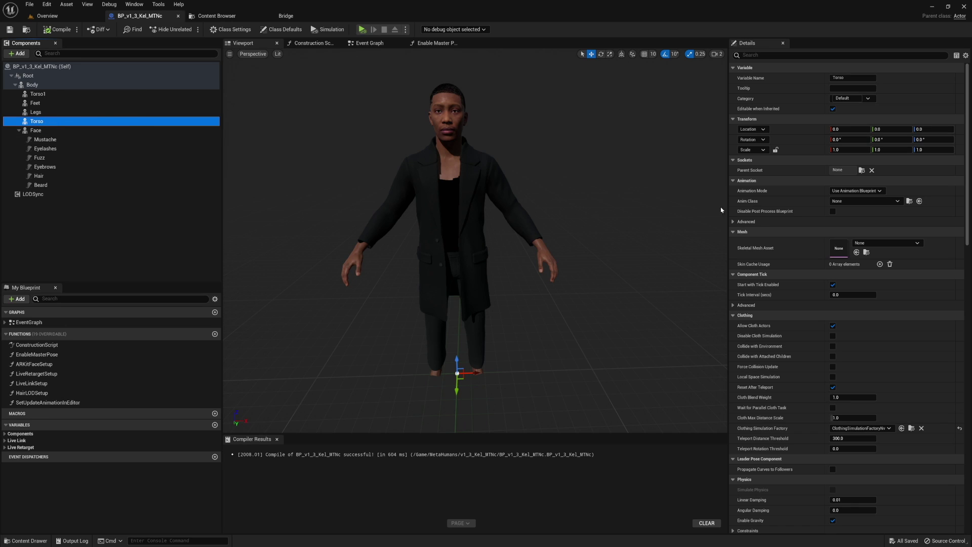
{"action": "left_click", "coordinate": [856, 252]}
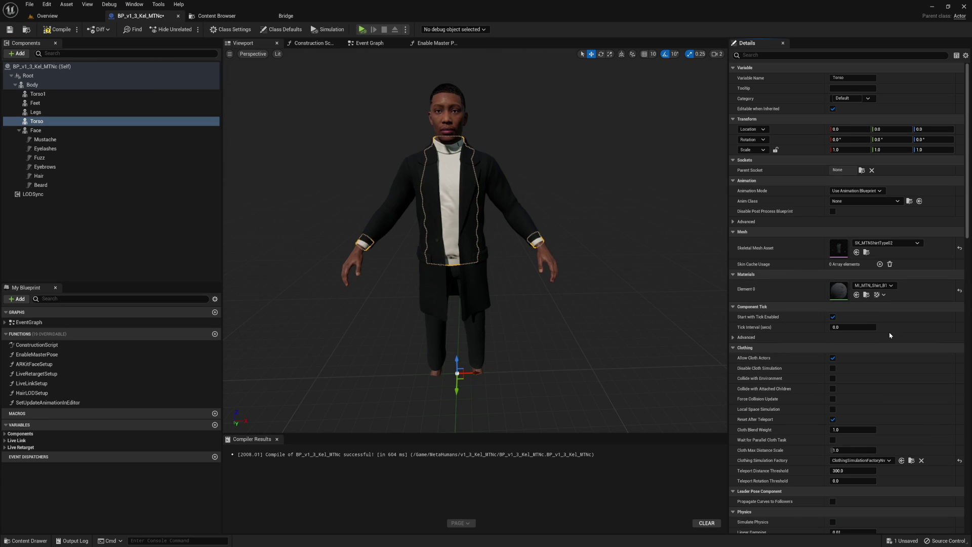
{"action": "left_click", "coordinate": [960, 290]}
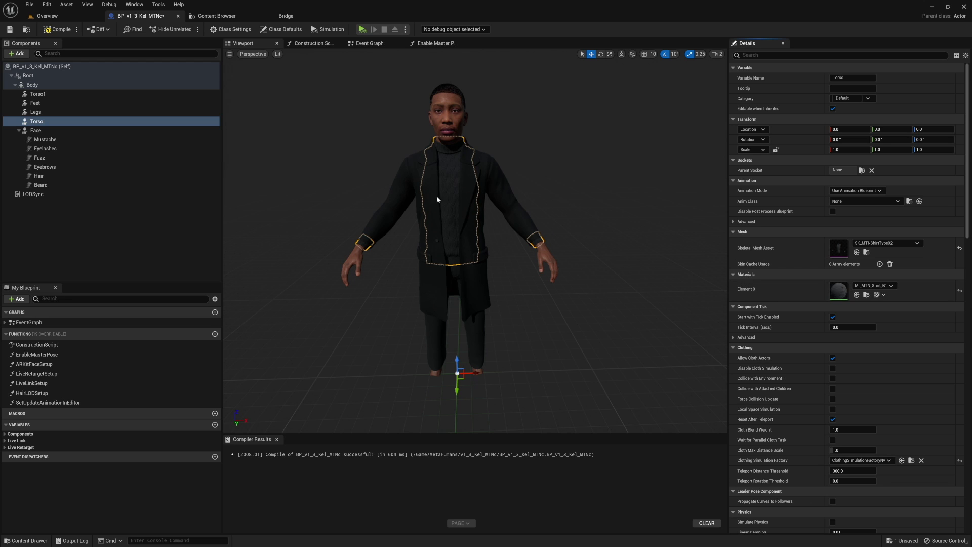
{"action": "left_click", "coordinate": [302, 212]}
{"action": "right_click_drag", "start_coordinate": [303, 213], "coordinate": [260, 218]}
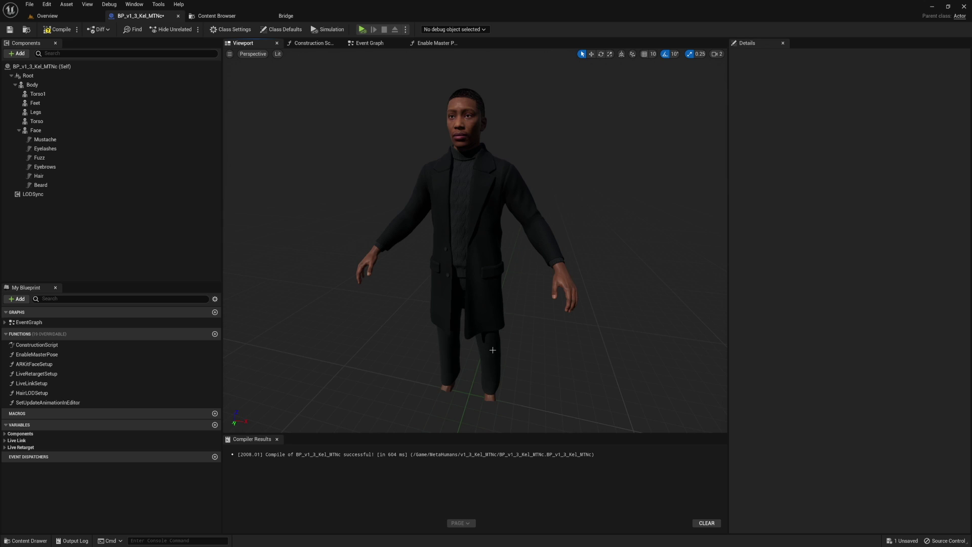
- Pick SK_MTNShoes from the Shoes folder and put it on the Feet component
{"action": "left_click", "coordinate": [233, 17]}
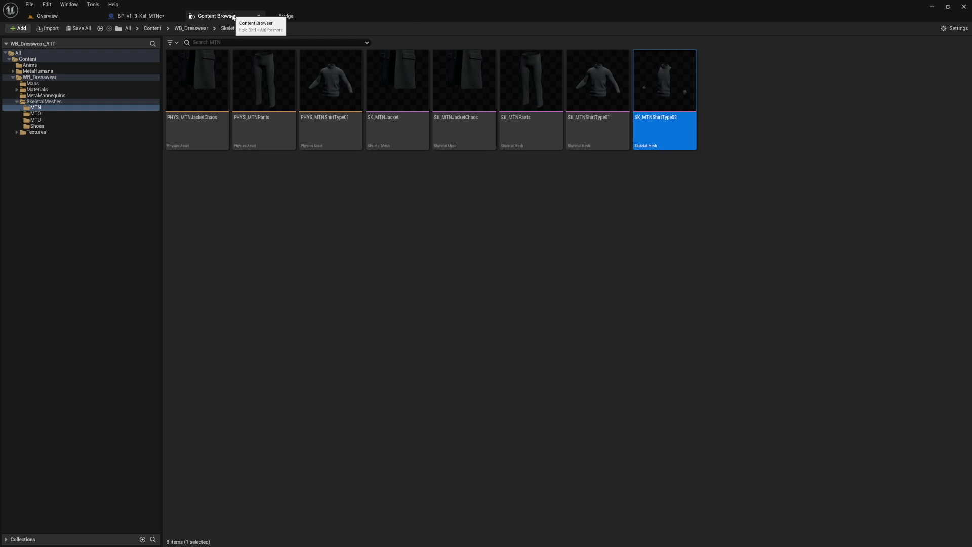
{"action": "left_click", "coordinate": [70, 127]}
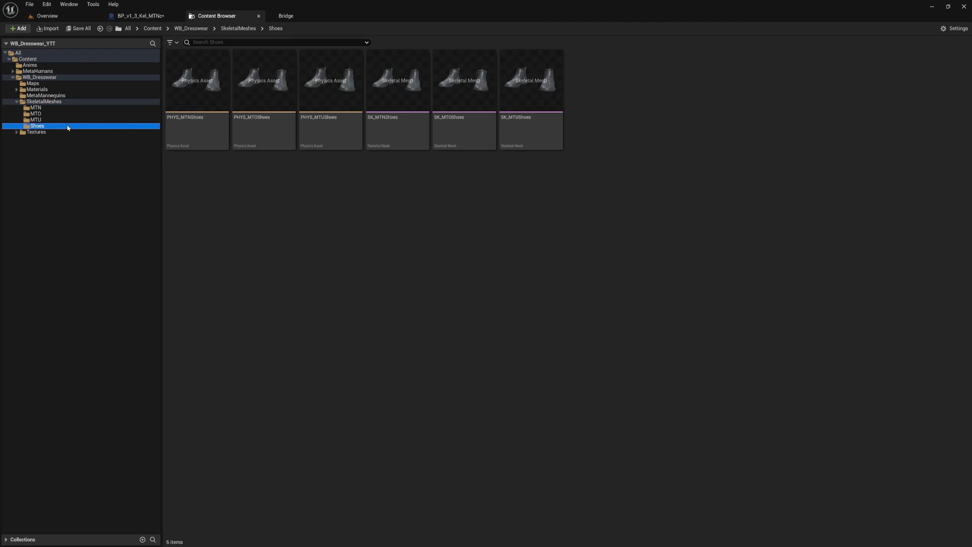
{"action": "left_click", "coordinate": [489, 219]}
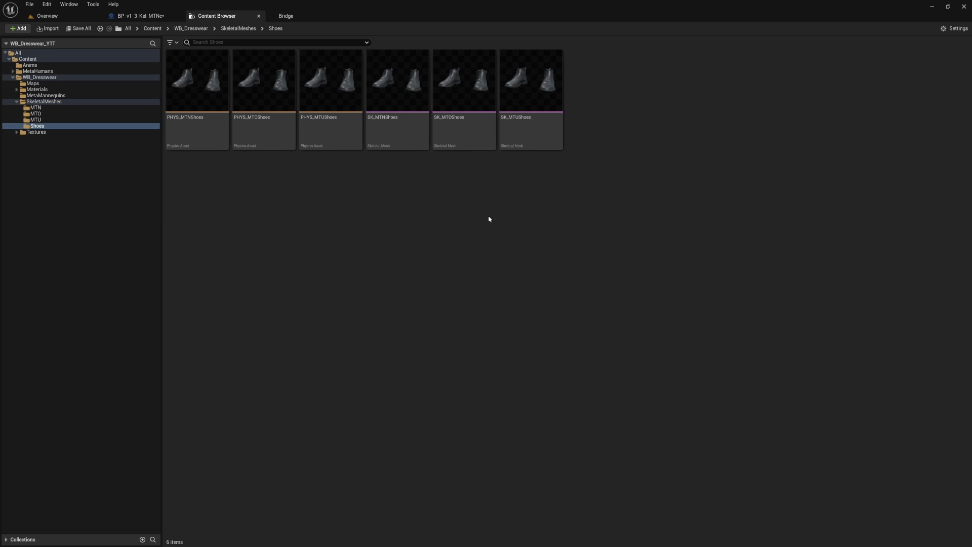
{"action": "left_click", "coordinate": [423, 112]}
{"action": "left_click", "coordinate": [156, 18]}
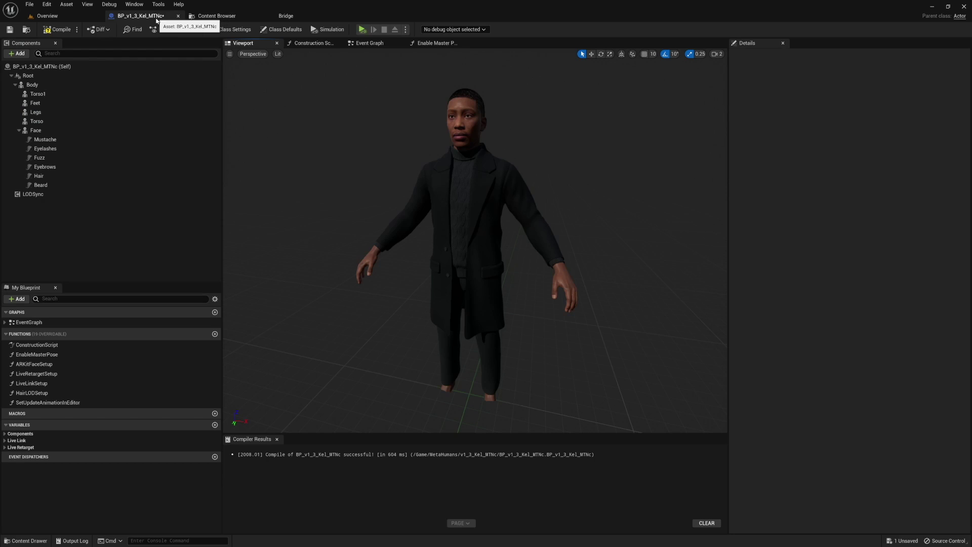
{"action": "left_click_drag", "start_coordinate": [156, 18], "coordinate": [55, 104]}
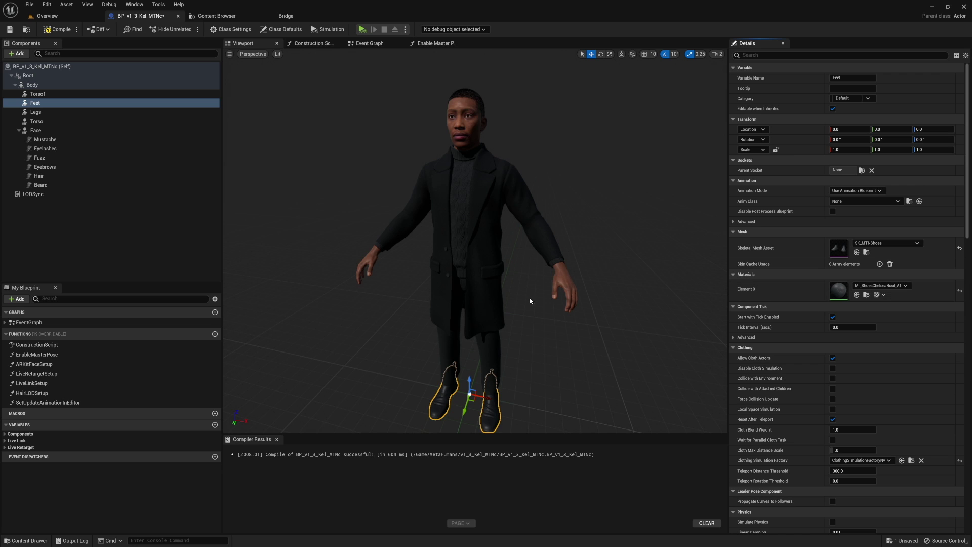
{"action": "left_click", "coordinate": [172, 256]}
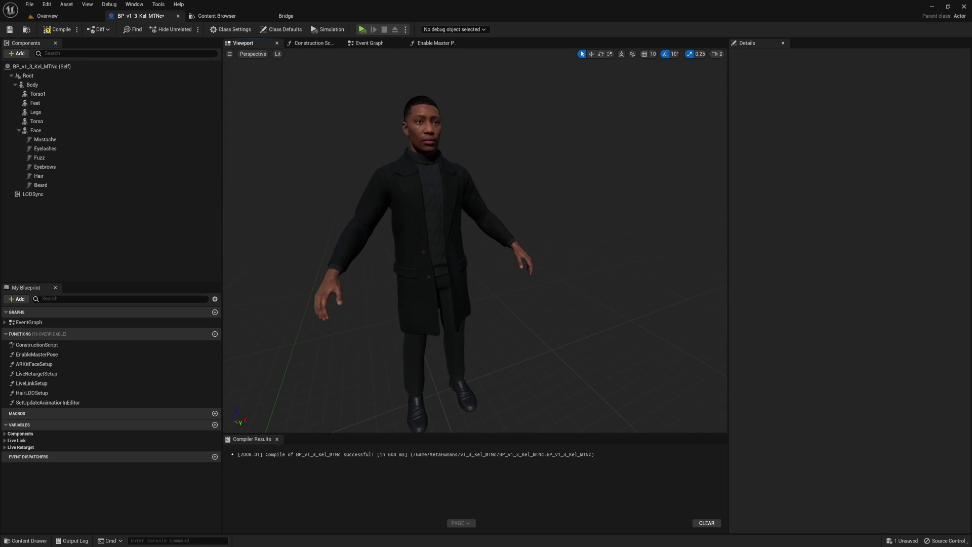
- Frame the whole dressed character, then compile and save the blueprint
{"action": "scroll", "coordinate": [475, 240], "scroll_direction": "down", "scroll_amount": 3}
{"action": "scroll", "coordinate": [475, 241], "scroll_direction": "up", "scroll_amount": 2}
{"action": "middle_click_drag", "start_coordinate": [474, 241], "coordinate": [475, 255]}
{"action": "scroll", "coordinate": [475, 255], "scroll_direction": "down", "scroll_amount": 2}
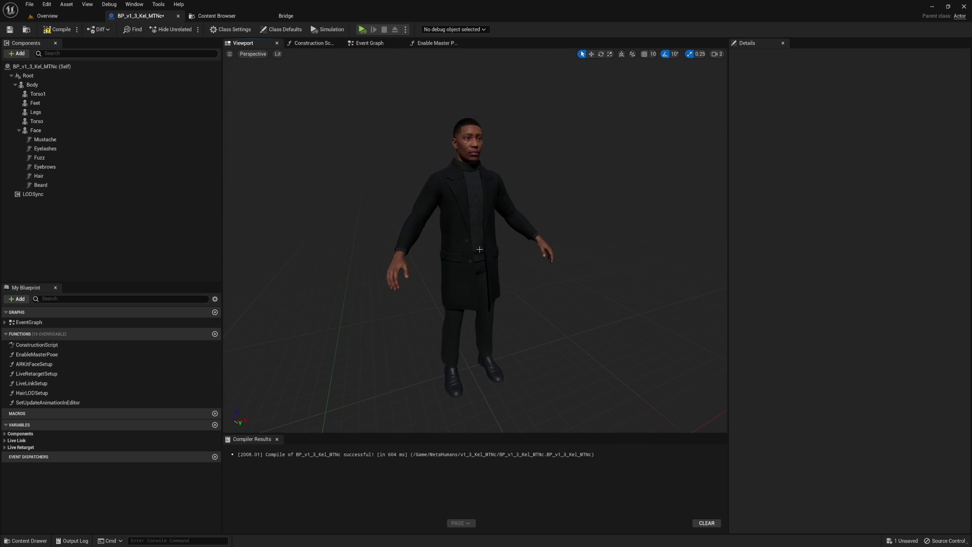
{"action": "left_click", "coordinate": [57, 29]}
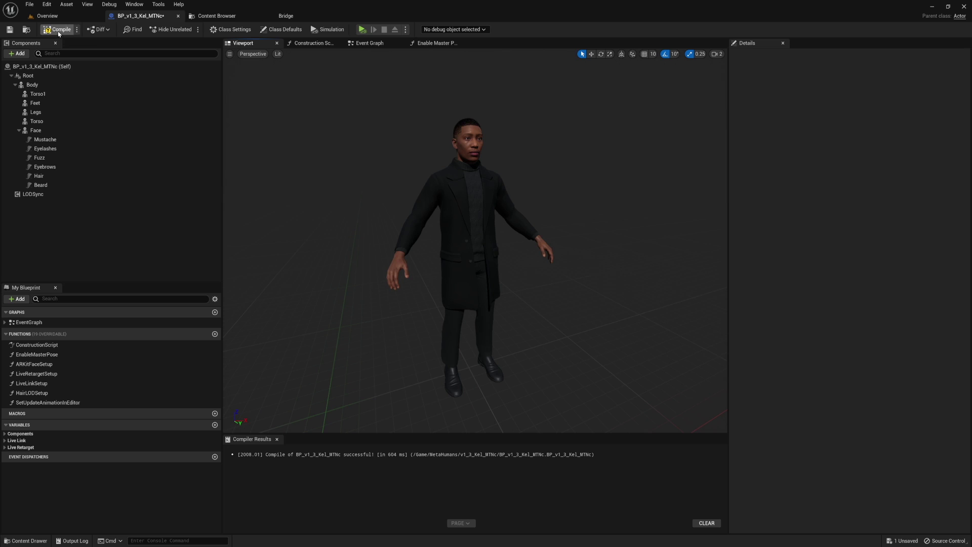
{"action": "left_click", "coordinate": [9, 29]}
{"action": "scroll", "coordinate": [495, 284], "scroll_direction": "up", "scroll_amount": 2}
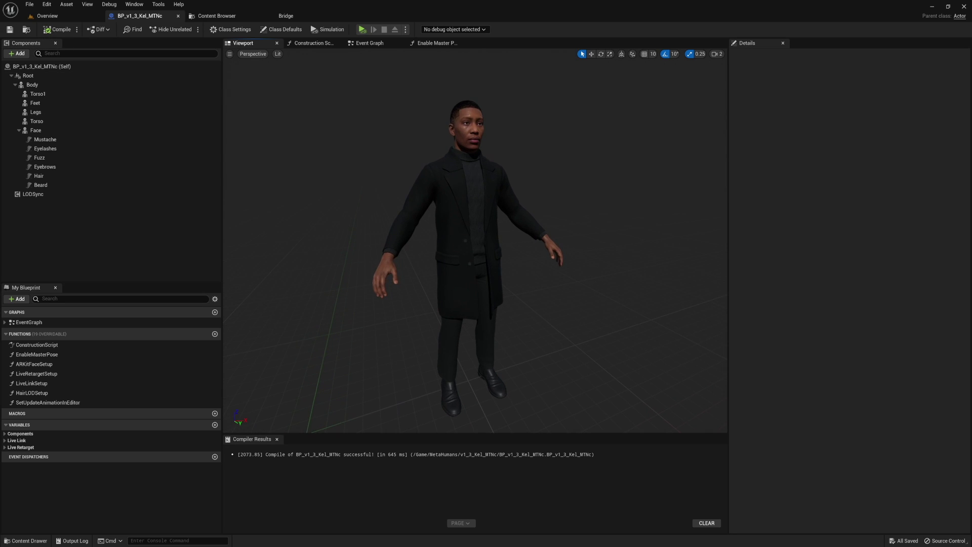
{"action": "left_click", "coordinate": [37, 93]}
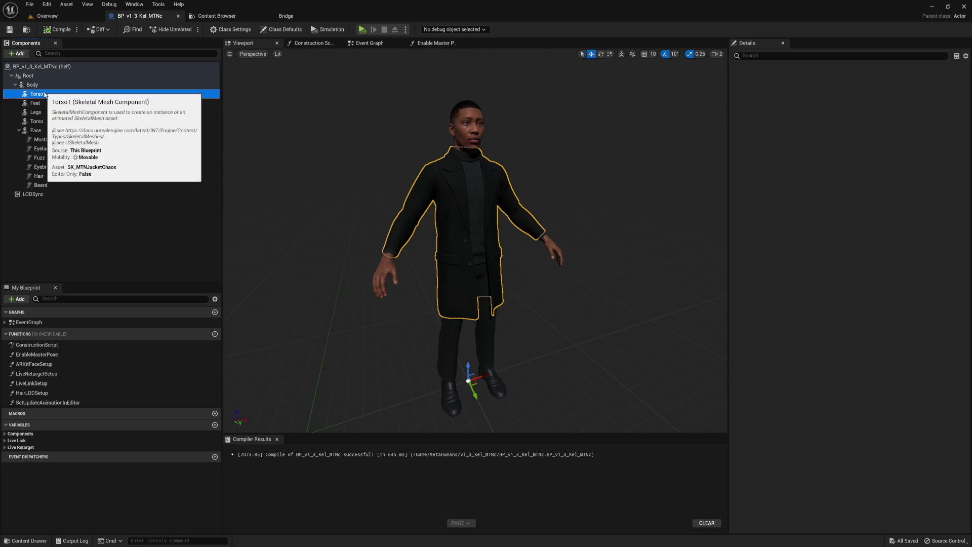
{"action": "left_click", "coordinate": [311, 43]}
{"action": "left_click_drag", "start_coordinate": [320, 237], "coordinate": [319, 253]}
{"action": "left_click_drag", "start_coordinate": [318, 169], "coordinate": [388, 268]}
{"action": "left_click", "coordinate": [389, 269]}
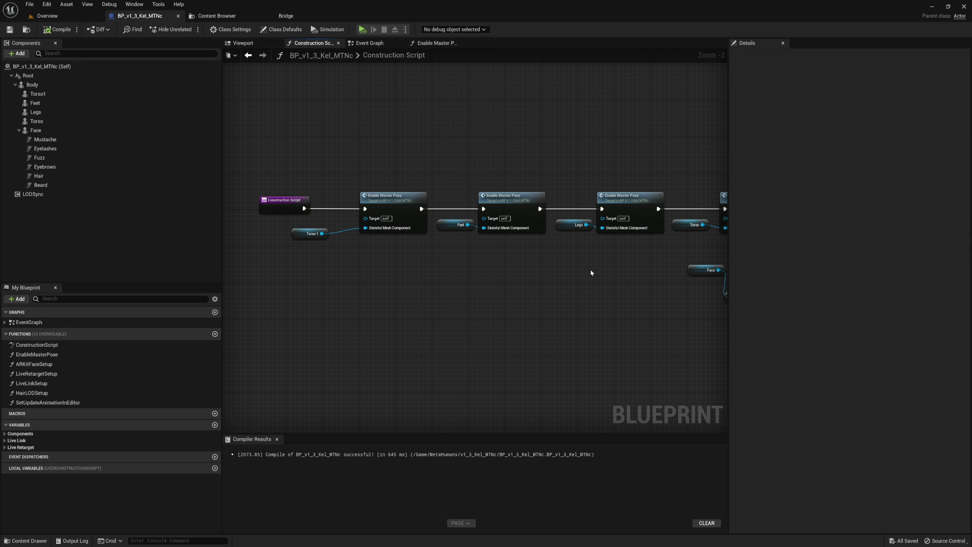
{"action": "right_click_drag", "start_coordinate": [590, 273], "coordinate": [232, 274]}
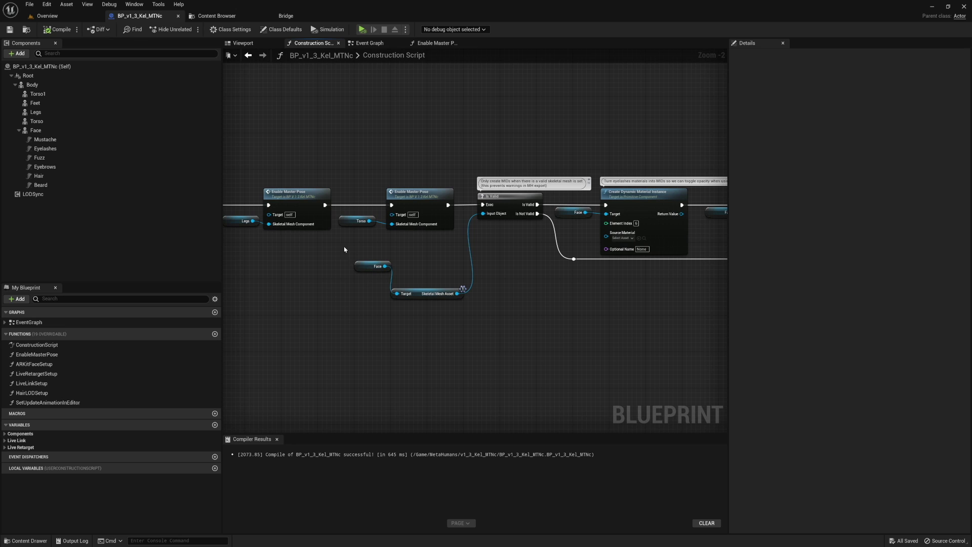
{"action": "left_click_drag", "start_coordinate": [488, 324], "coordinate": [488, 324]}
{"action": "left_click_drag", "start_coordinate": [505, 323], "coordinate": [345, 251]}
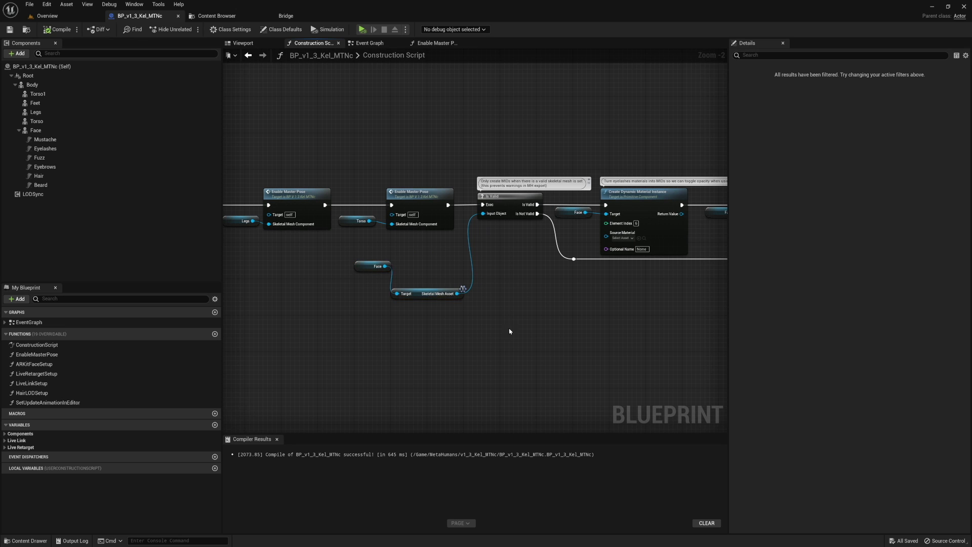
{"action": "left_click_drag", "start_coordinate": [341, 251], "coordinate": [334, 246]}
{"action": "left_click_drag", "start_coordinate": [334, 246], "coordinate": [503, 322]}
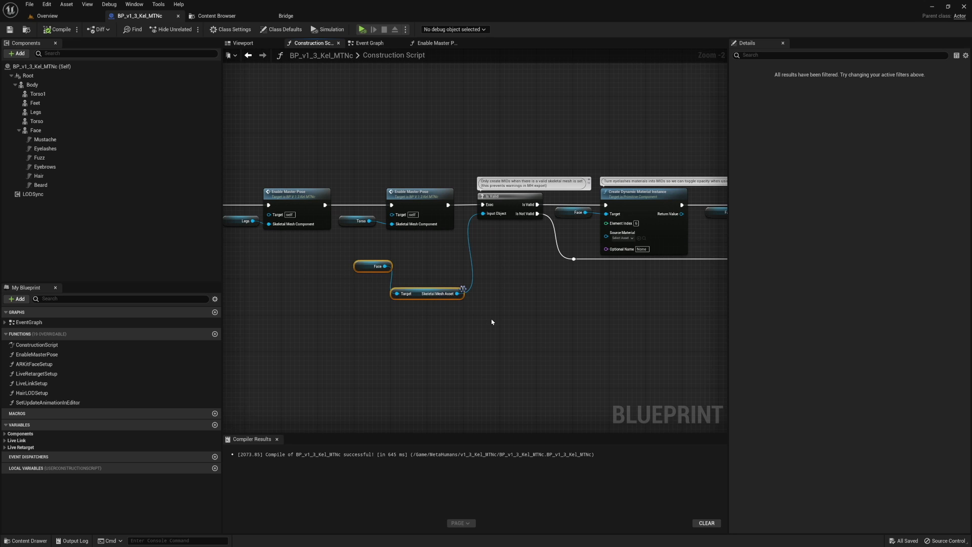
{"action": "right_click_drag", "start_coordinate": [492, 322], "coordinate": [538, 328]}
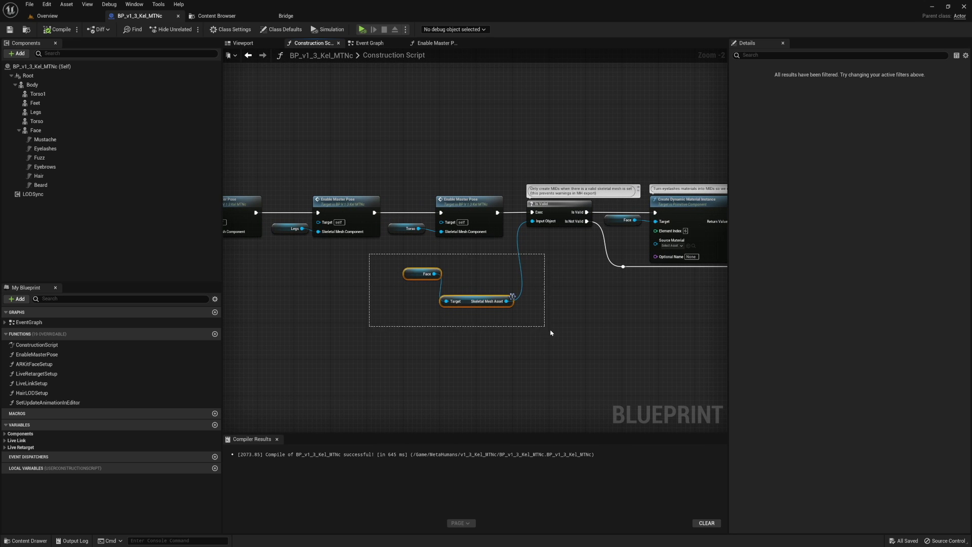
{"action": "left_click", "coordinate": [558, 336]}
{"action": "left_click_drag", "start_coordinate": [550, 330], "coordinate": [386, 252]}
{"action": "left_click_drag", "start_coordinate": [384, 252], "coordinate": [534, 324]}
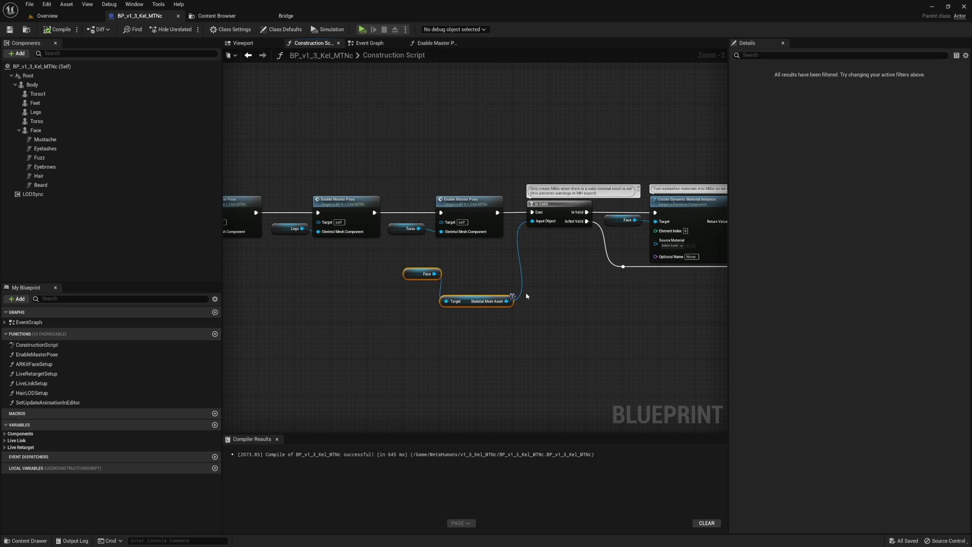
- Orbit the character preview to a front view of the dressed MetaHuman
{"action": "left_click", "coordinate": [243, 43]}
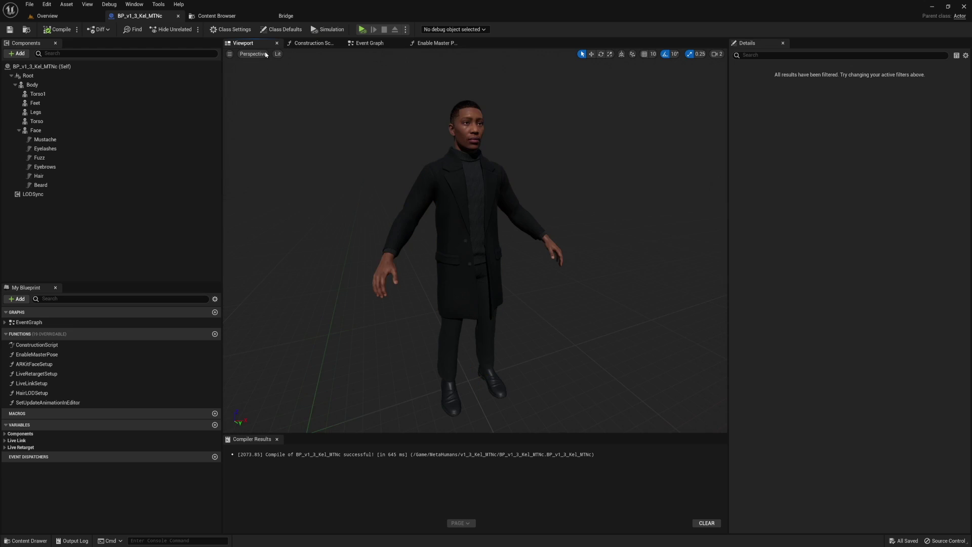
{"action": "left_click_drag", "start_coordinate": [474, 241], "coordinate": [380, 223], "text": "alt"}
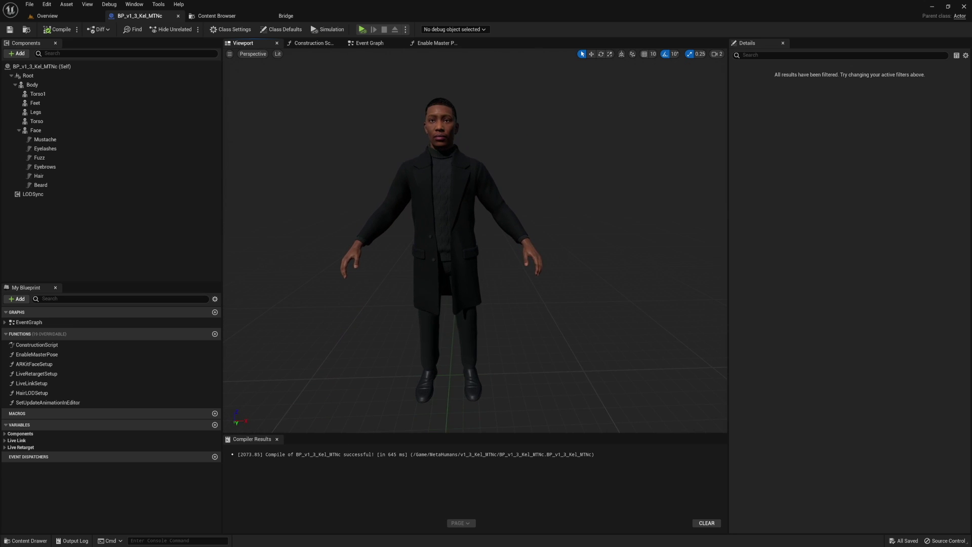
{"action": "scroll", "coordinate": [475, 241], "scroll_direction": "down", "scroll_amount": 2}
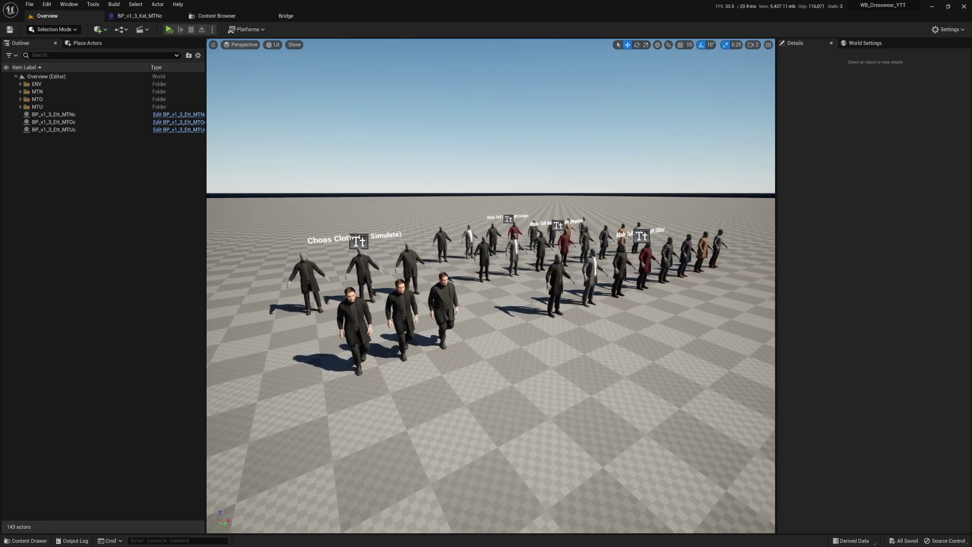
- Drag BP_v1_3_Kel_MTNc from the v1_3_Kel_MTNc folder into the level ahead of the others and focus on it
{"action": "key", "text": "ctrl+space"}
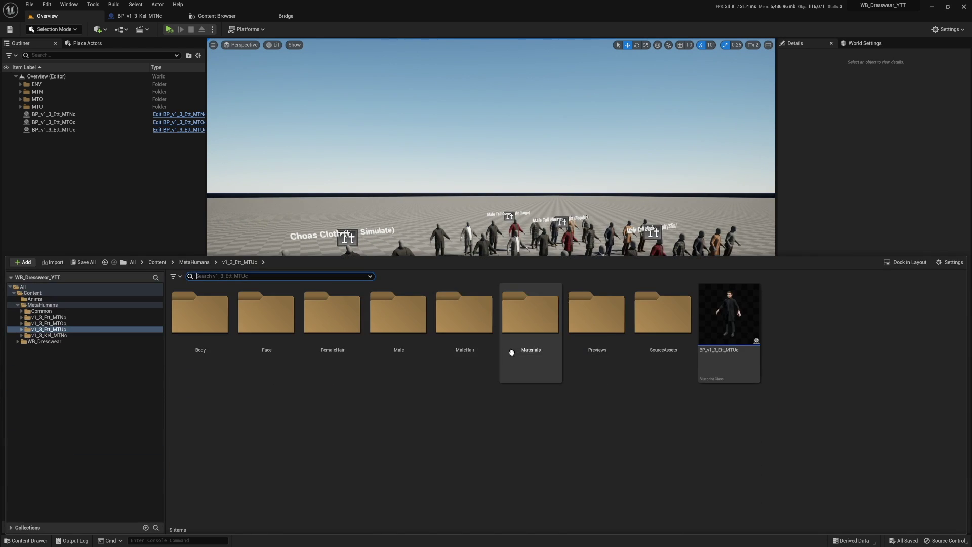
{"action": "left_click", "coordinate": [49, 335]}
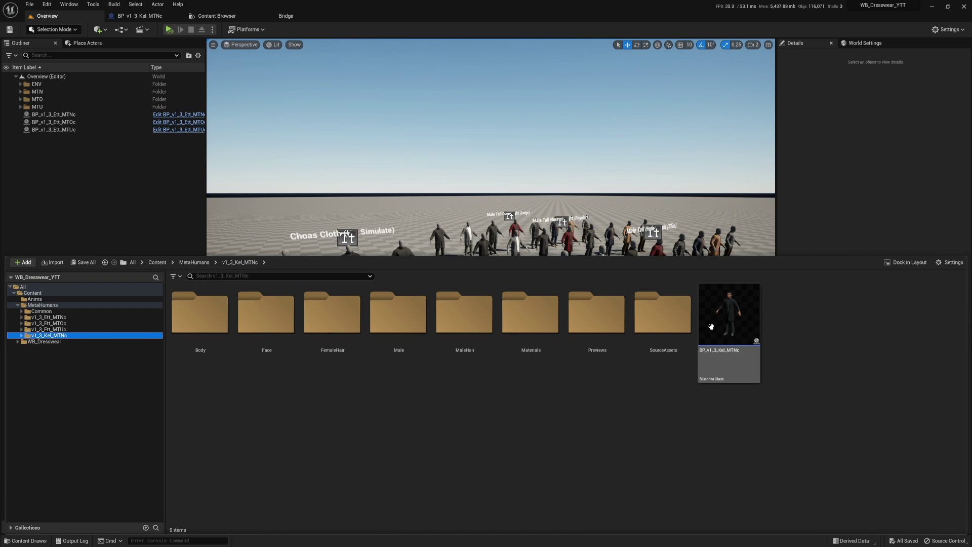
{"action": "left_click_drag", "start_coordinate": [711, 326], "coordinate": [463, 425]}
{"action": "left_click_drag", "start_coordinate": [509, 368], "coordinate": [509, 367]}
{"action": "key", "text": "f"}
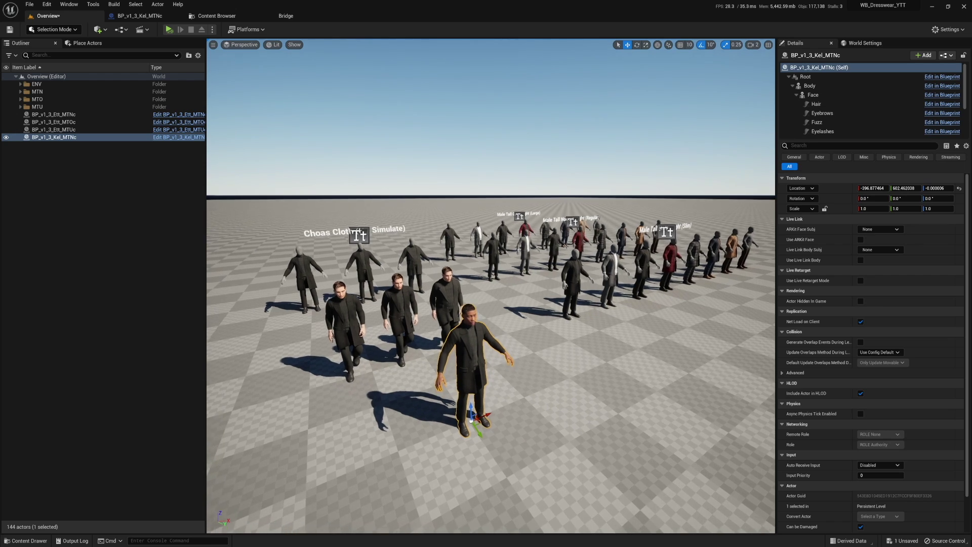
{"action": "key", "text": "w"}
{"action": "mouse_move", "coordinate": [508, 368]}
{"action": "right_mouse_down"}
{"action": "mouse_move", "coordinate": [510, 358]}
{"action": "mouse_move", "coordinate": [499, 372]}
{"action": "right_mouse_up"}
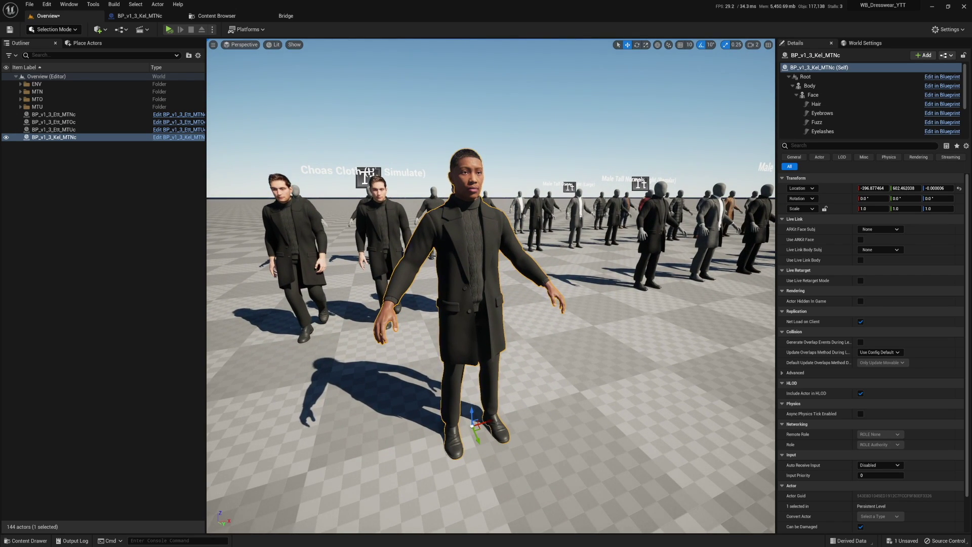
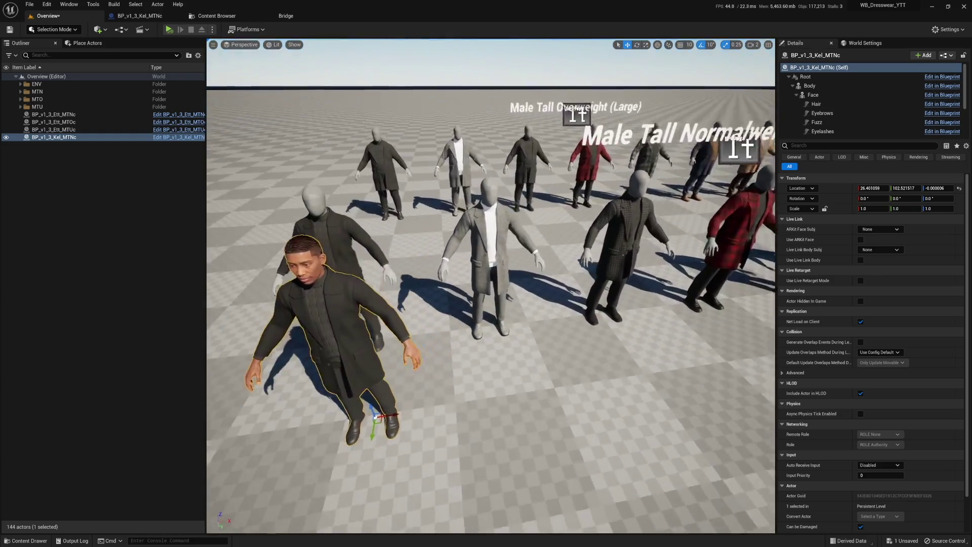
- Fly the camera along the mannequin rows past the grey, red and houndstooth coats
{"action": "key", "text": "w"}
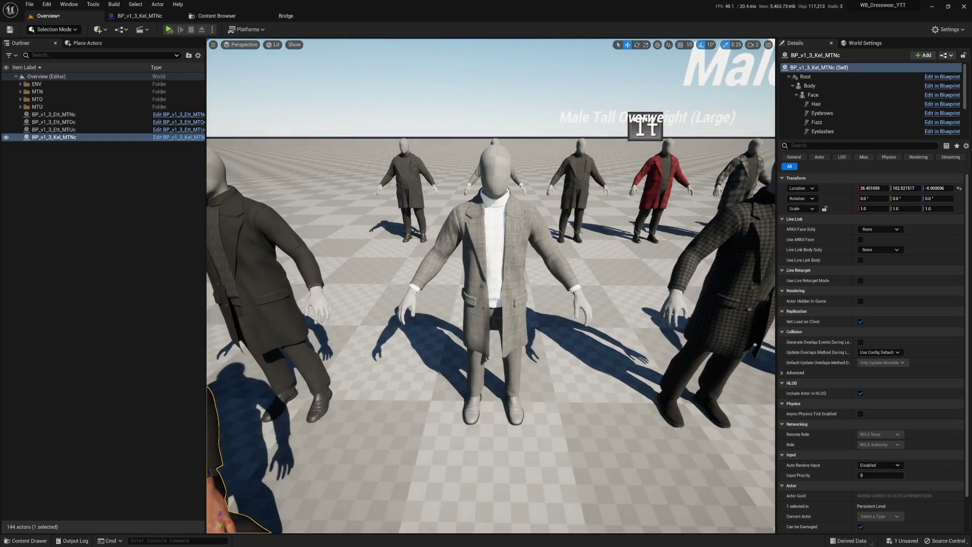
{"action": "key", "text": "s"}
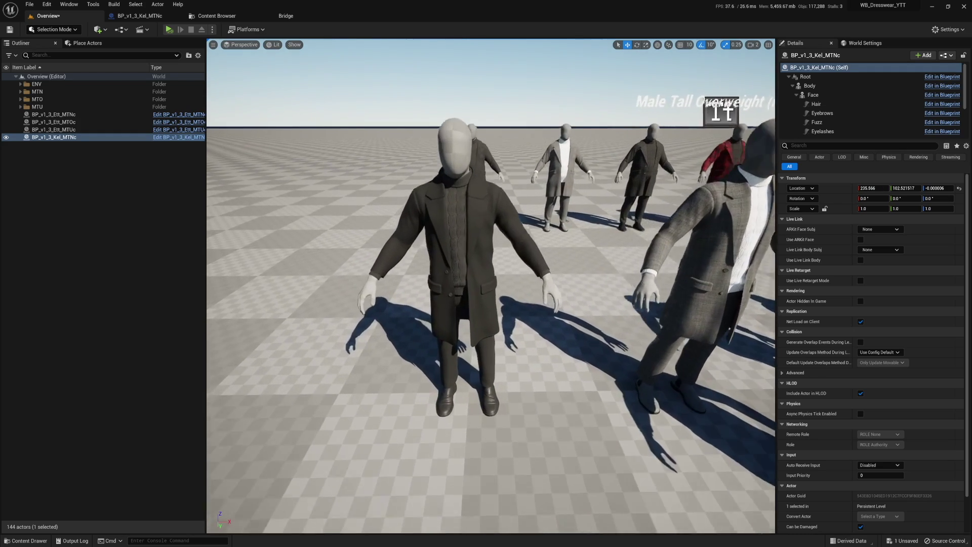
{"action": "key", "text": "d"}
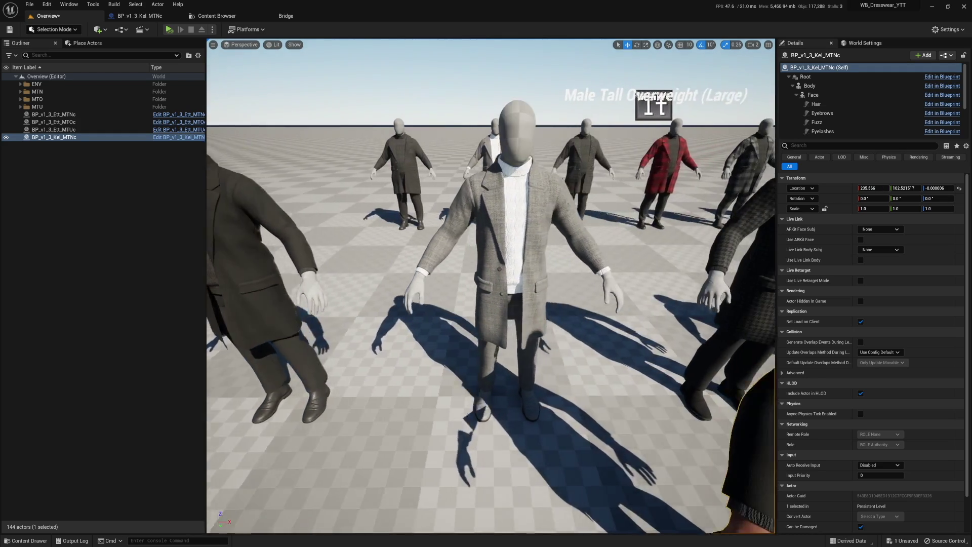
{"action": "key", "text": "d"}
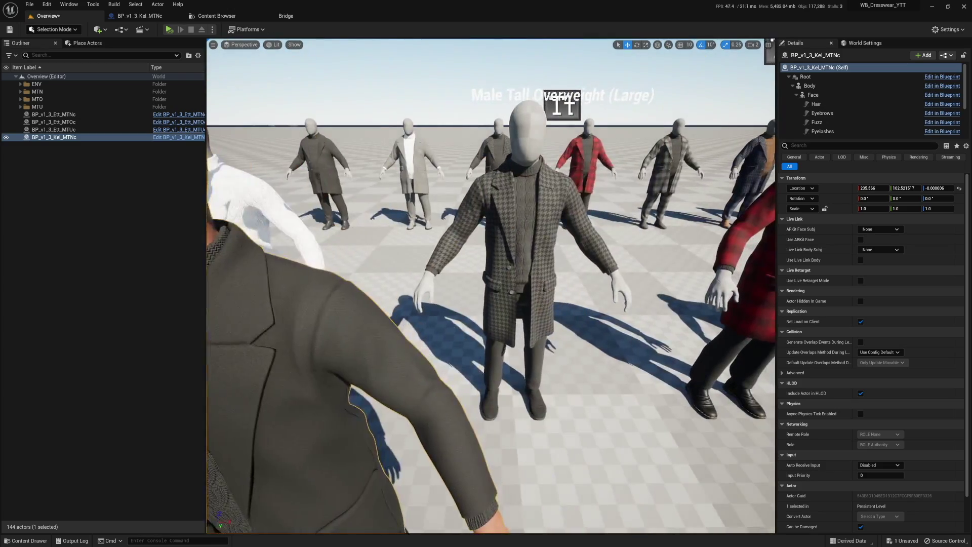
{"action": "key", "text": "d"}
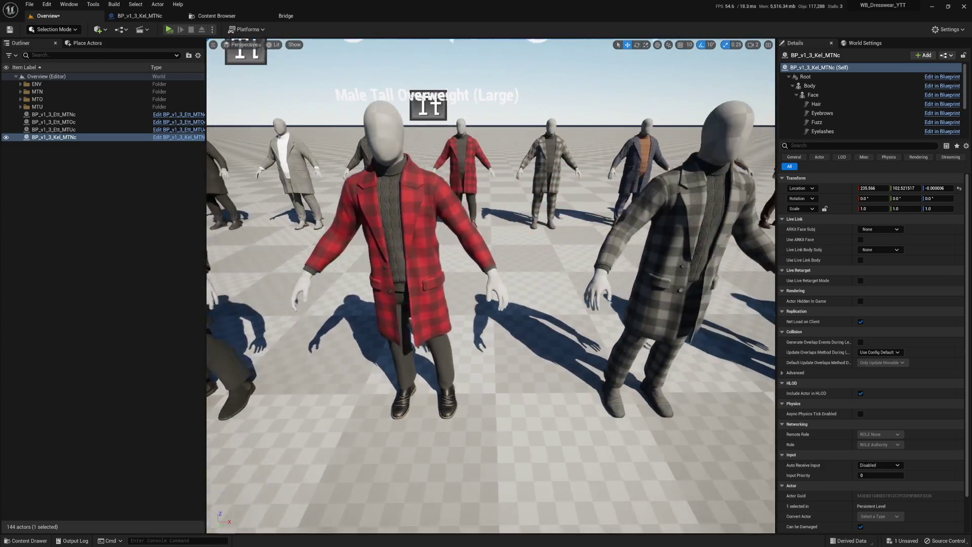
{"action": "key", "text": "d"}
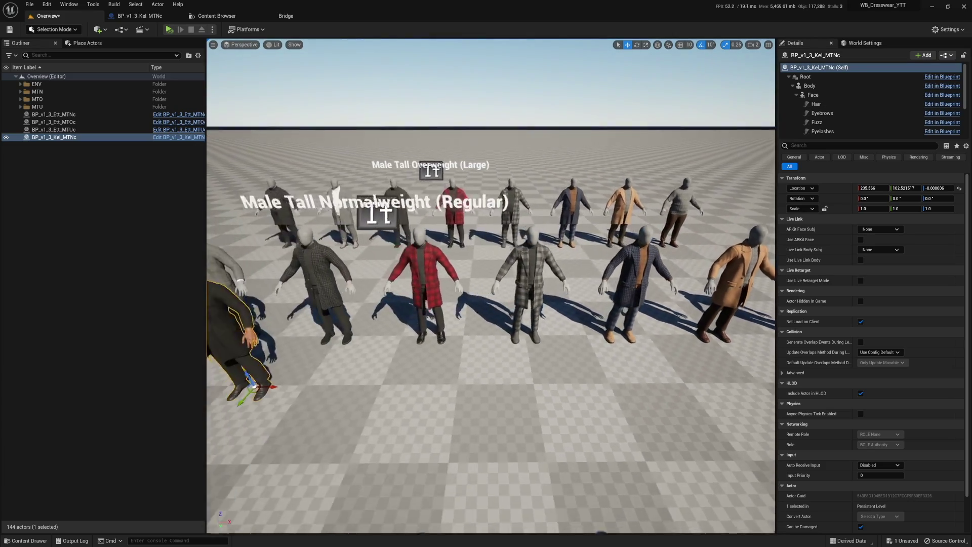
- Frame the MetaHuman and select the checkered jacket on the mannequin behind it
{"action": "key", "text": "w"}
{"action": "right_click_drag", "start_coordinate": [491, 286], "coordinate": [468, 317]}
{"action": "key", "text": "s"}
{"action": "key", "text": "w"}
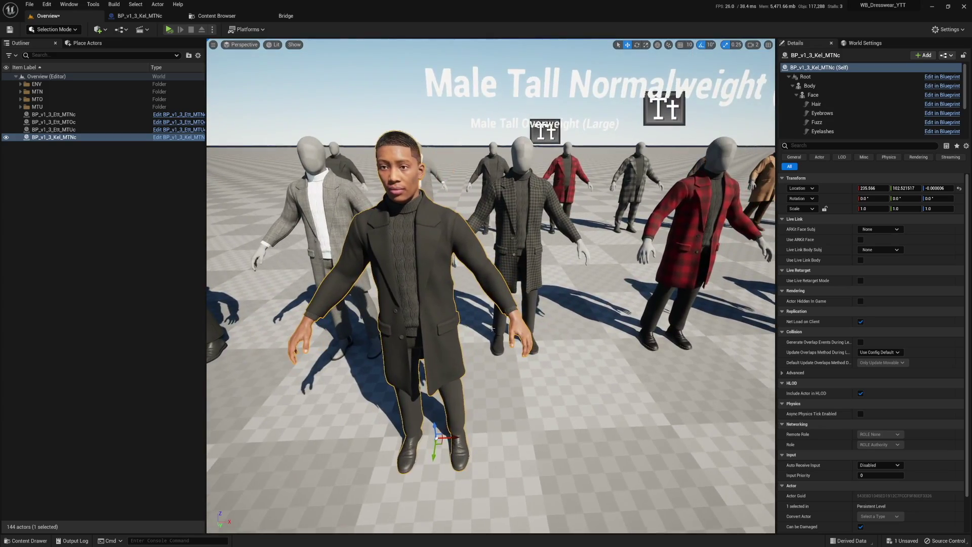
{"action": "left_click", "coordinate": [520, 205]}
{"action": "right_click_drag", "start_coordinate": [403, 235], "coordinate": [389, 242]}
{"action": "key", "text": "w"}
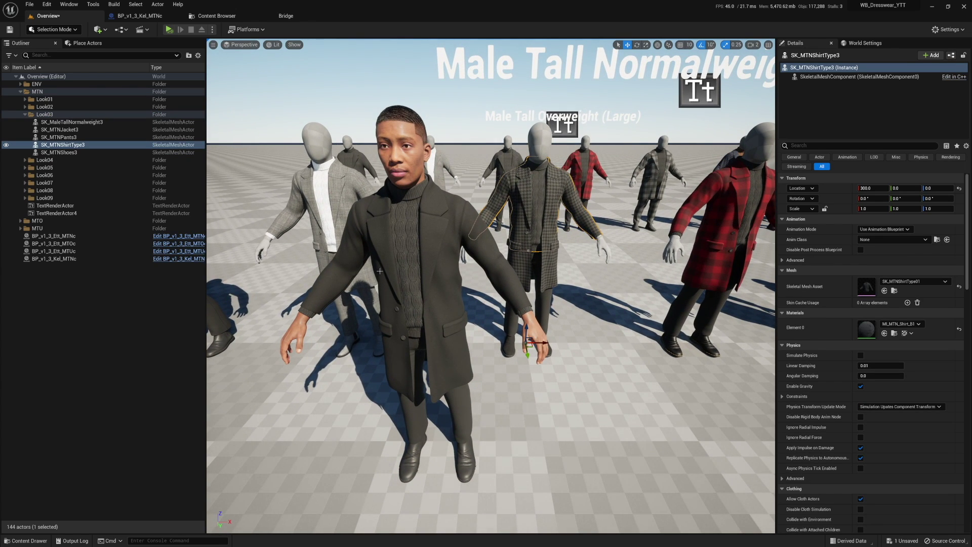
{"action": "left_click", "coordinate": [514, 194]}
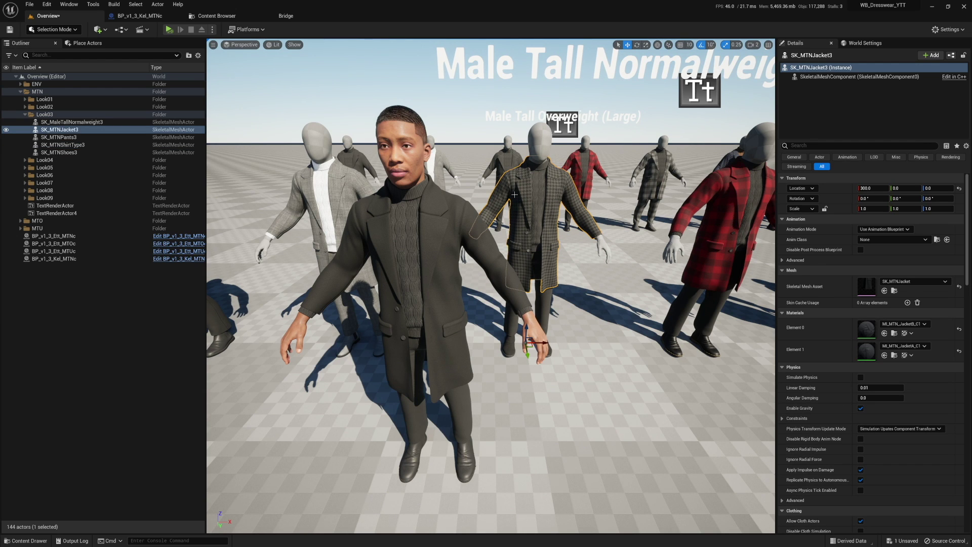
- Apply the jacket's first material, MI_MTN_JacketB_C1, to Kel's Torso1 Element 0
{"action": "left_click", "coordinate": [894, 333]}
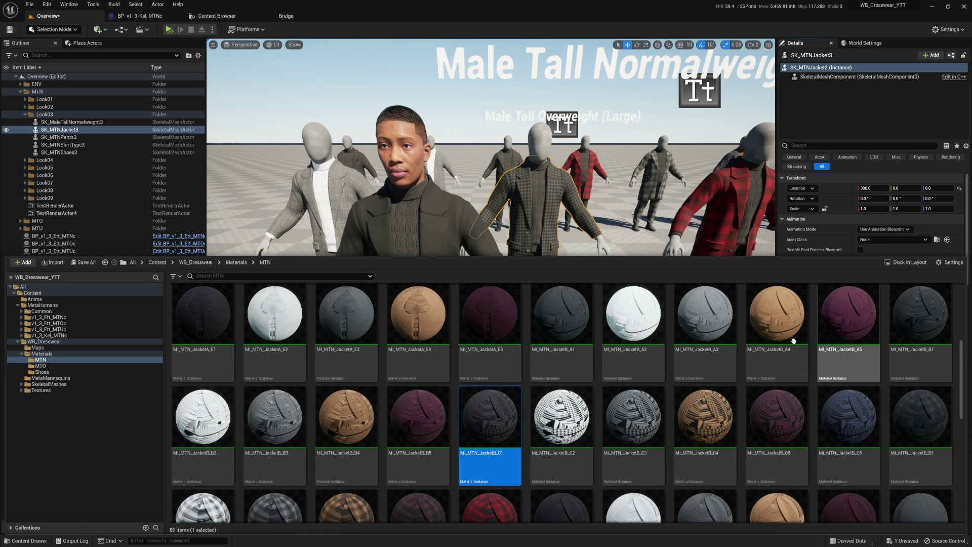
{"action": "left_click", "coordinate": [430, 231]}
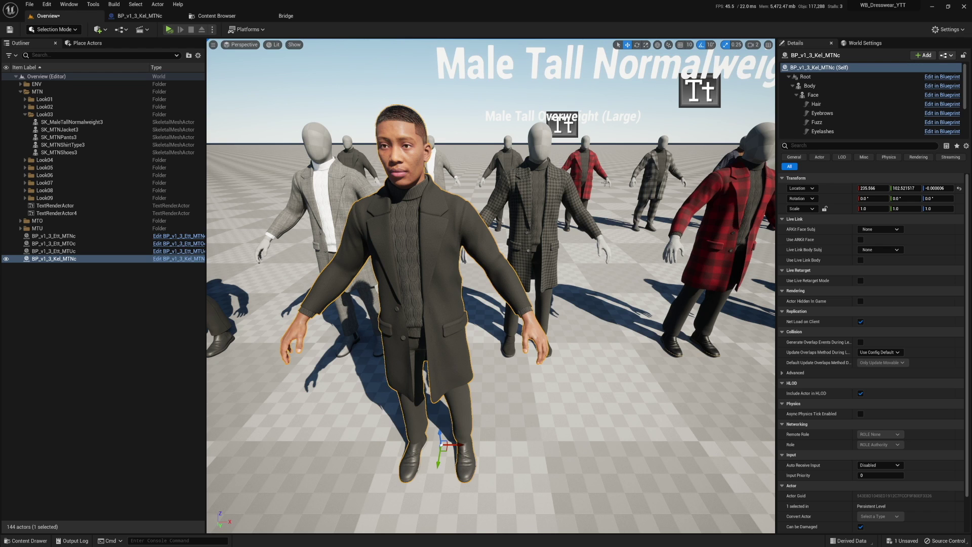
{"action": "left_click", "coordinate": [792, 85]}
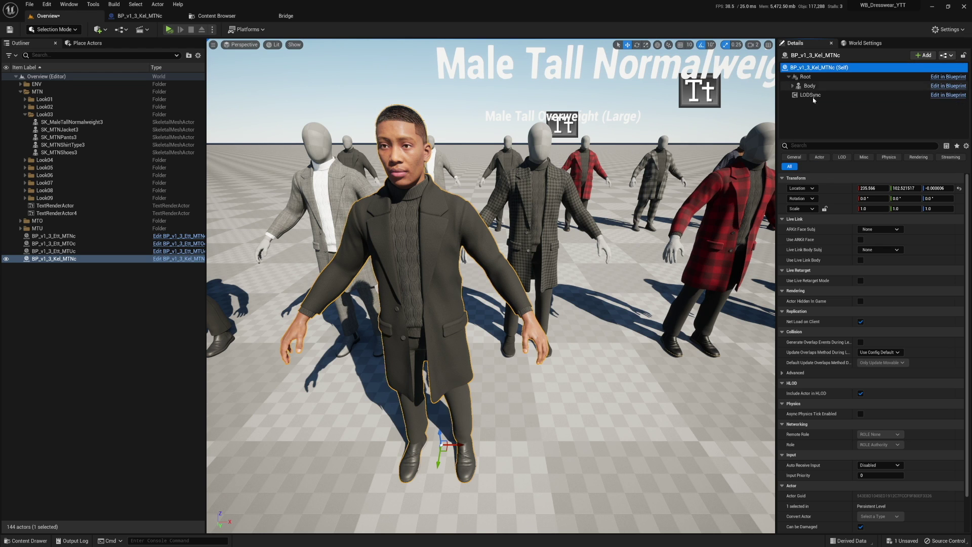
{"action": "left_click", "coordinate": [793, 86]}
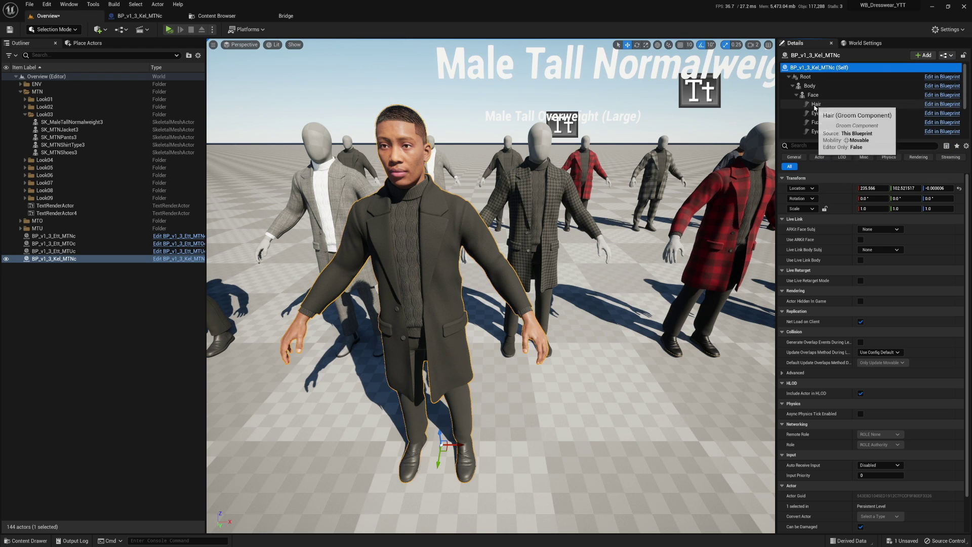
{"action": "left_click", "coordinate": [796, 95]}
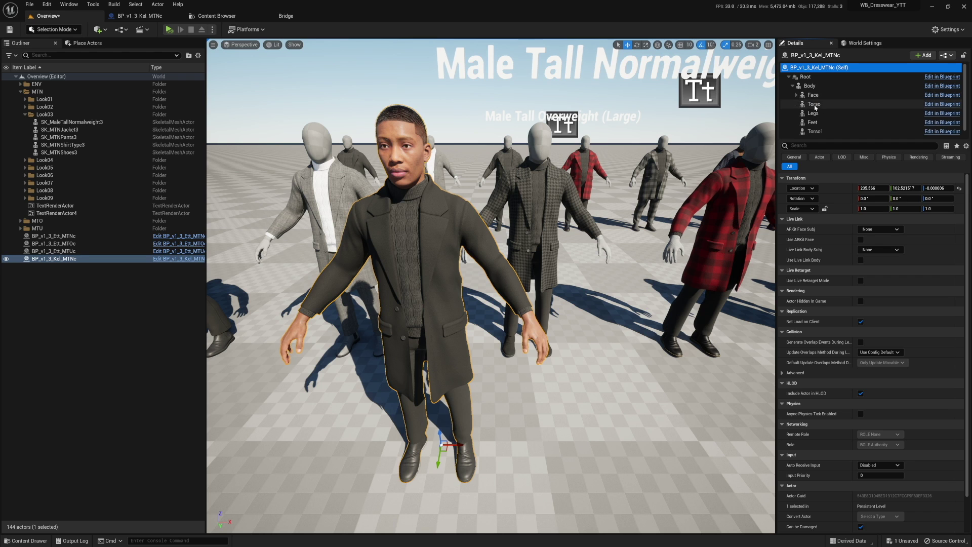
{"action": "left_click", "coordinate": [822, 132]}
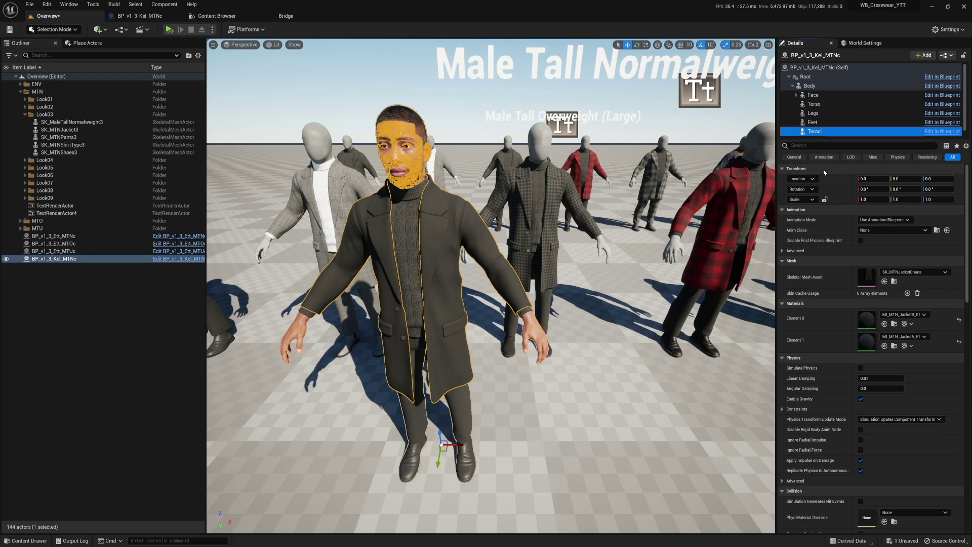
{"action": "left_click", "coordinate": [884, 324]}
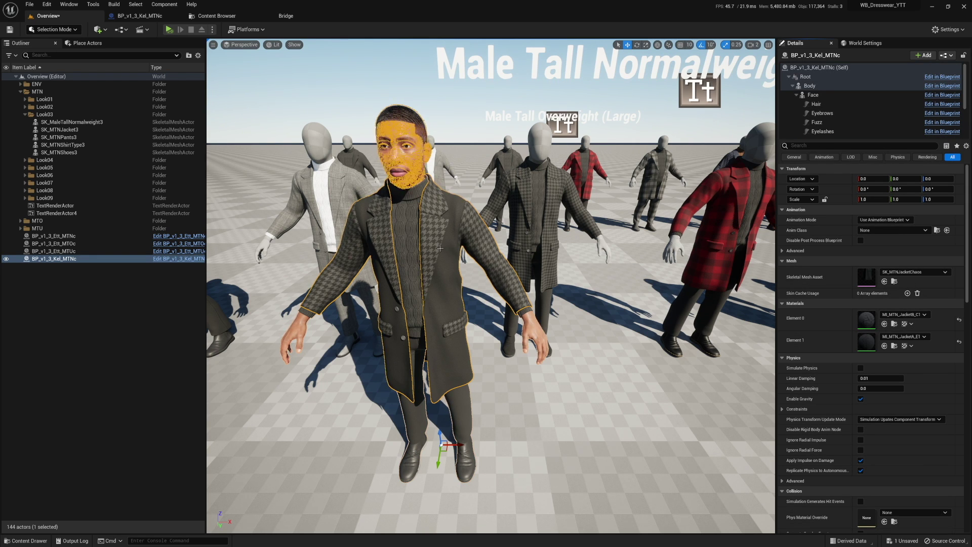
- Apply the jacket's second material, MI_MTN_JacketA_C1, to Torso1's Element 1
{"action": "left_click", "coordinate": [551, 197]}
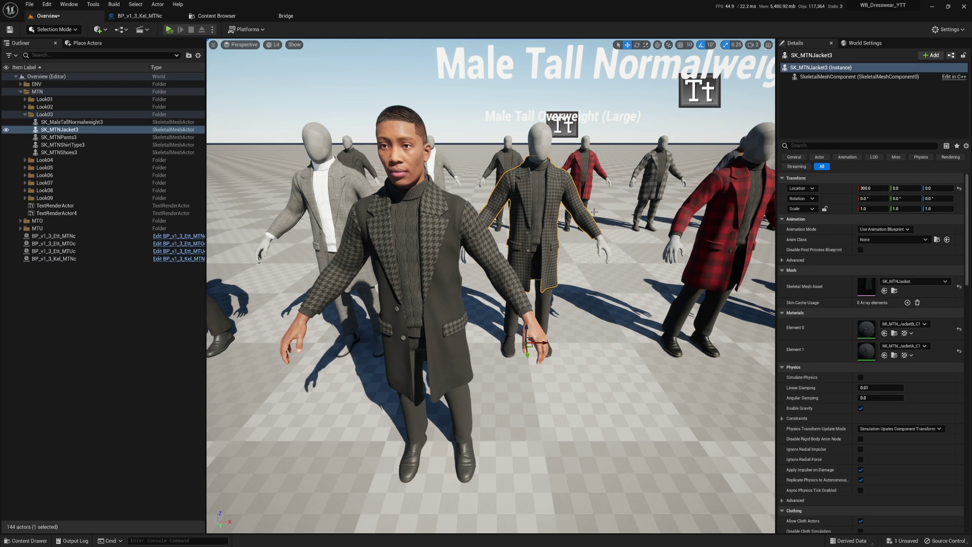
{"action": "left_click", "coordinate": [894, 355]}
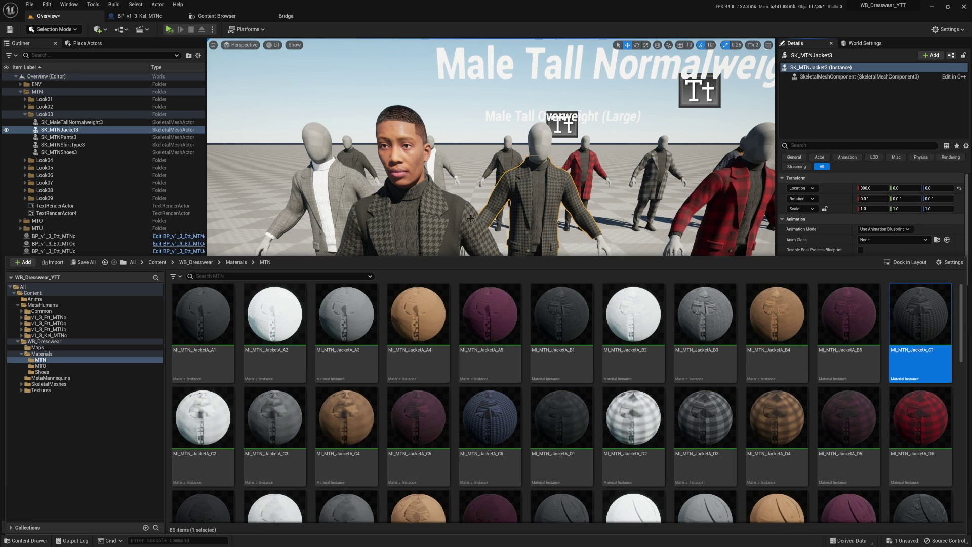
{"action": "left_click", "coordinate": [456, 223]}
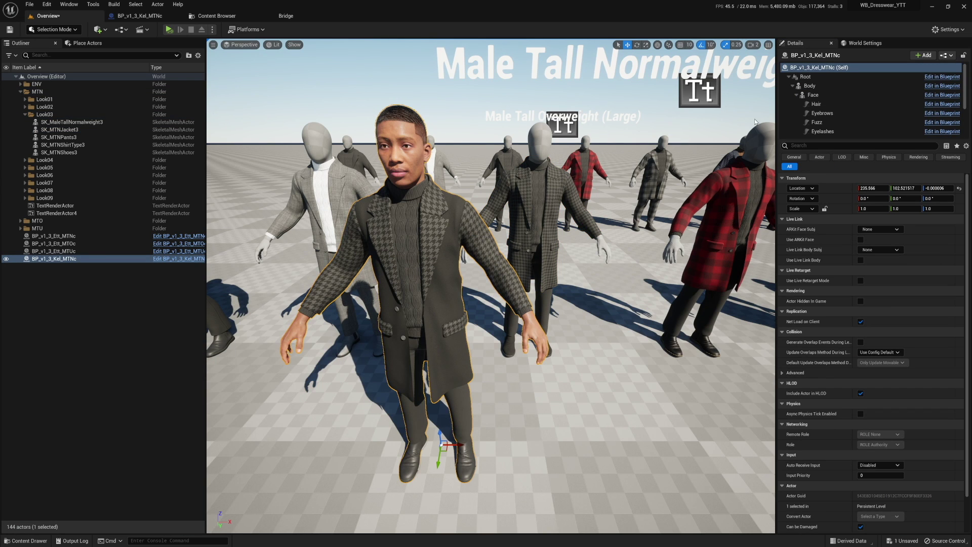
{"action": "left_click", "coordinate": [796, 95]}
{"action": "left_click", "coordinate": [816, 131]}
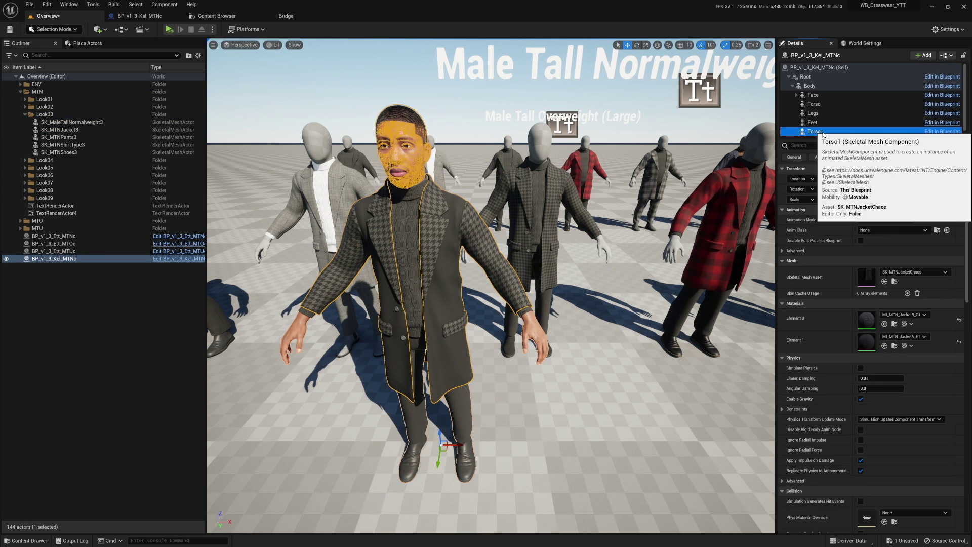
{"action": "left_click", "coordinate": [884, 346]}
- Clear the selection and fly the camera around and back toward the houndstooth-coated MetaHuman
{"action": "key", "text": "w"}
{"action": "key", "text": "Escape"}
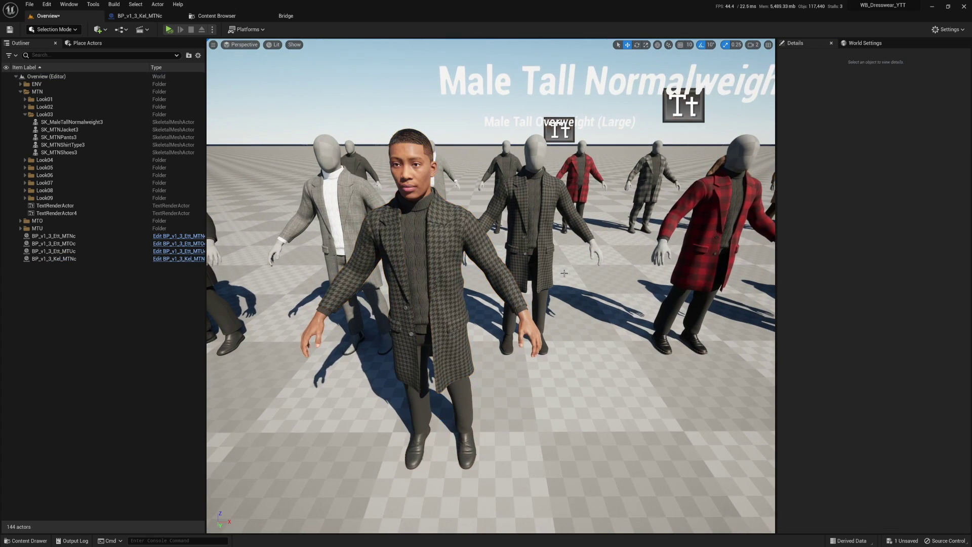
{"action": "key", "text": "w"}
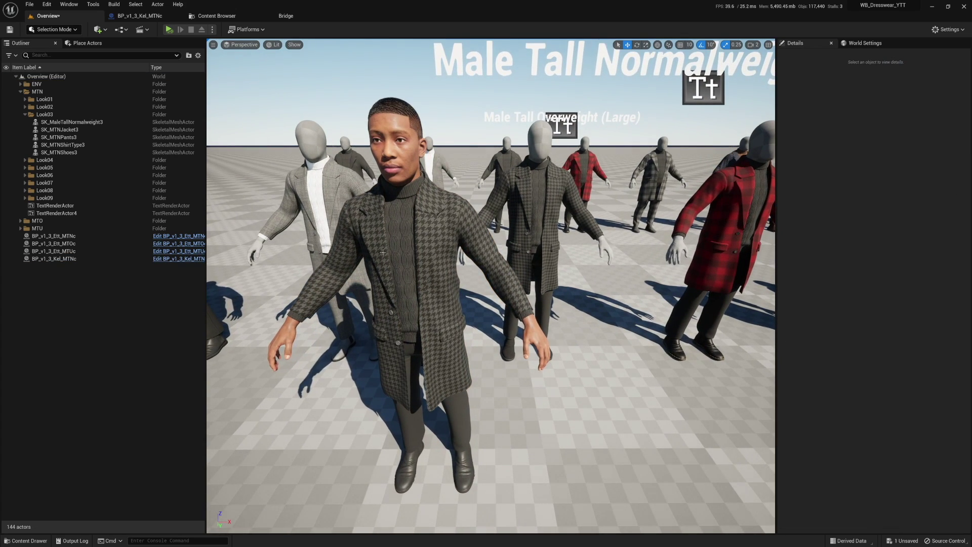
{"action": "key", "text": "w"}
{"action": "key", "text": "d"}
{"action": "key", "text": "a"}
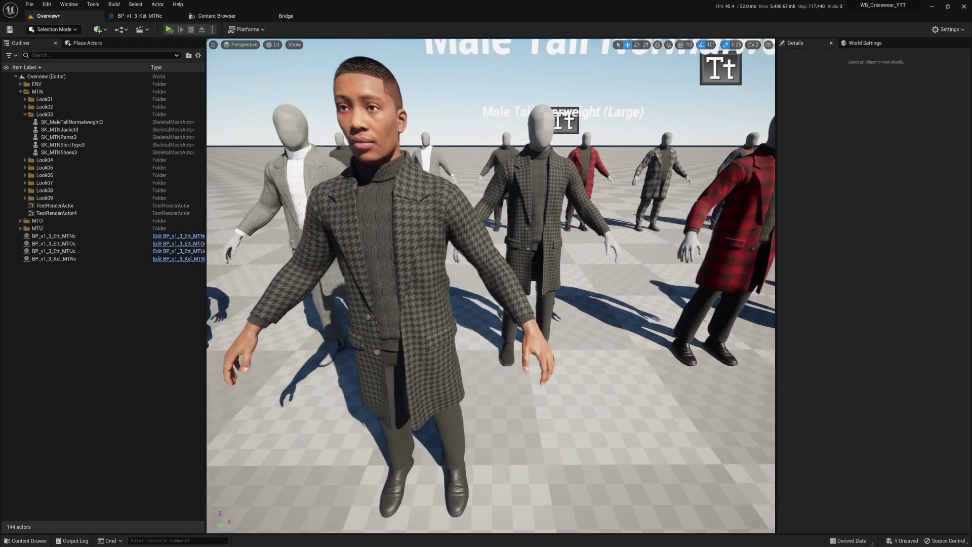
{"action": "key", "text": "s"}
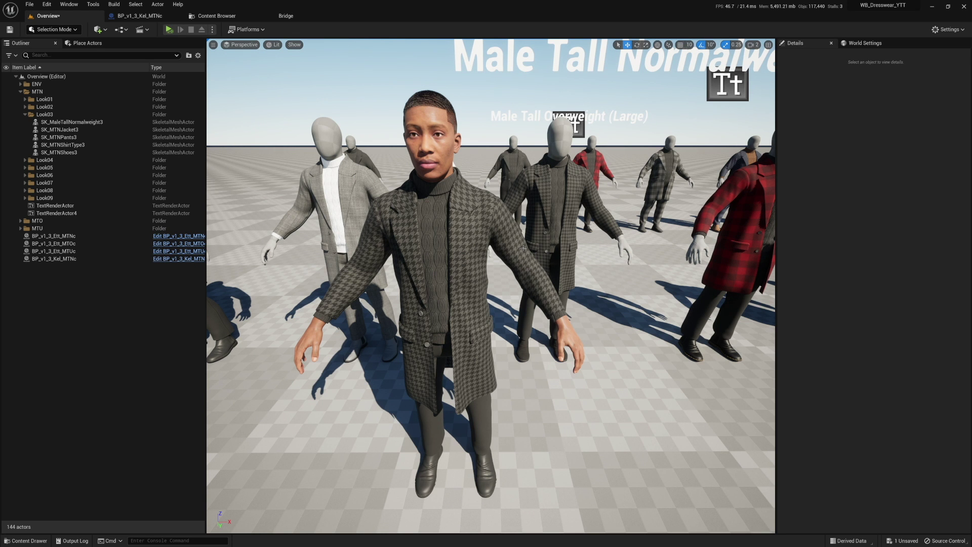
{"action": "key", "text": "s"}
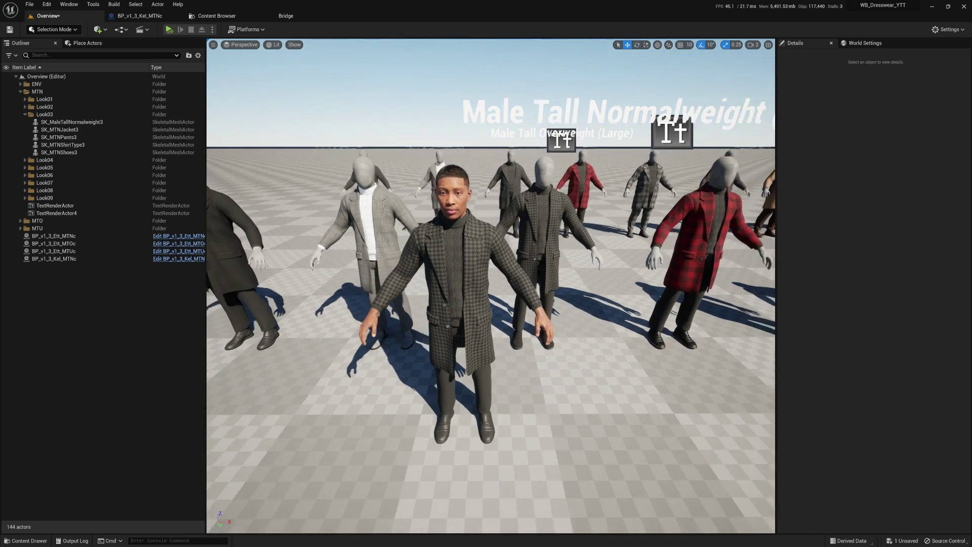
{"action": "key", "text": "e"}
{"action": "key", "text": "w"}
{"action": "key", "text": "w"}
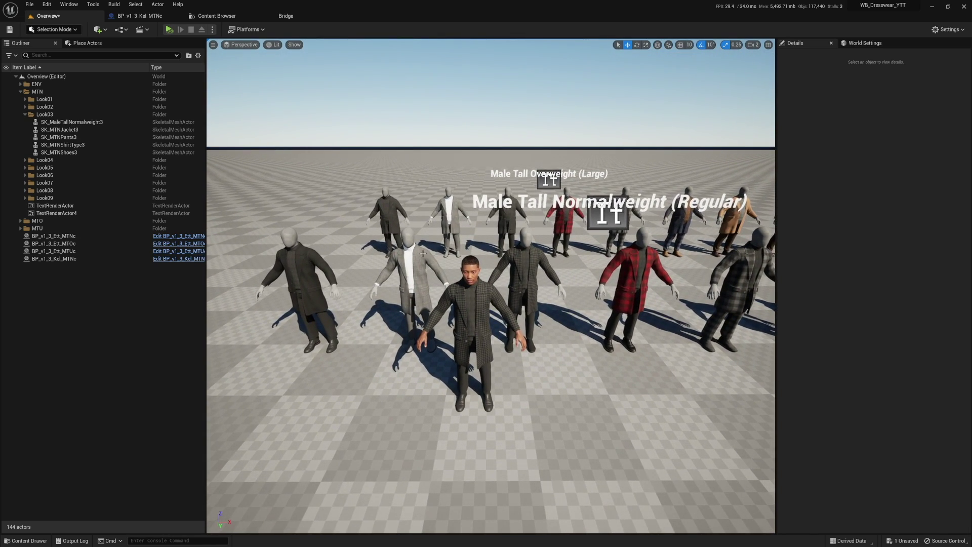
{"action": "key", "text": "Up"}
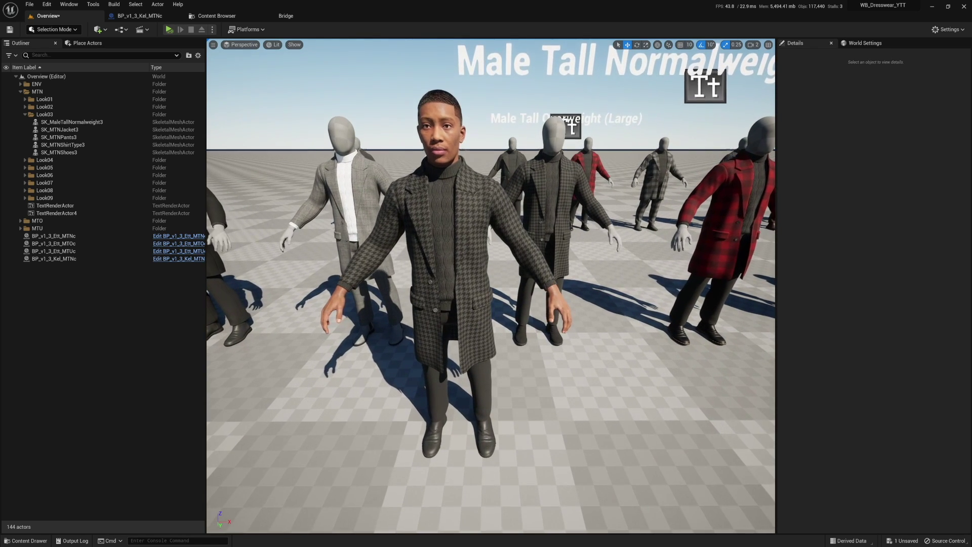
{"action": "key", "text": "Up"}
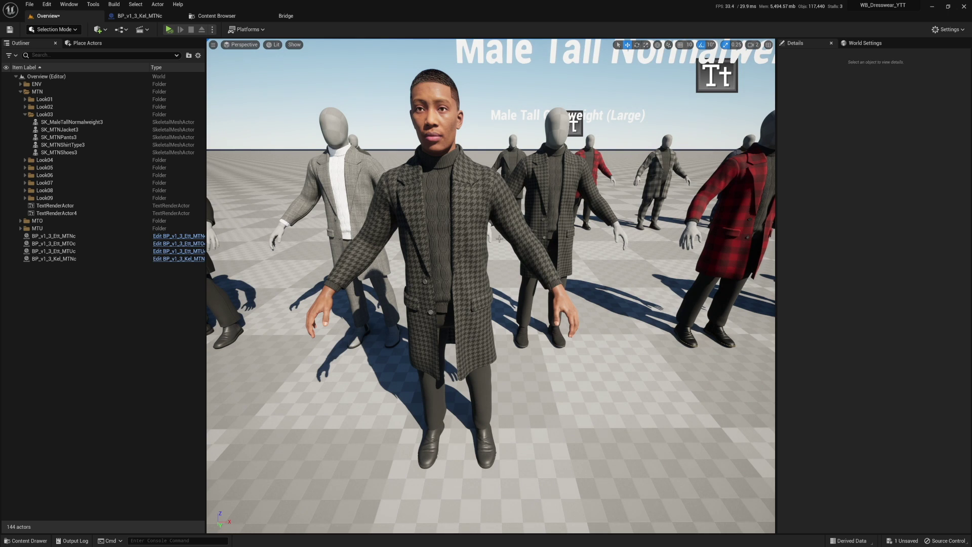
- Select the MetaHuman's Torso1 and browse to its Element 1 material, MI_MTN_JacketA_C1
{"action": "left_click", "coordinate": [481, 229]}
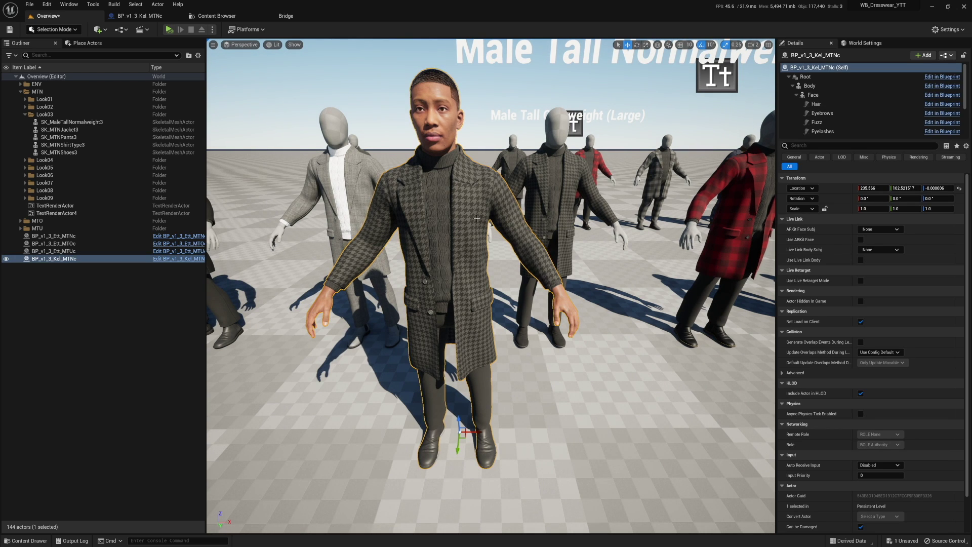
{"action": "left_click", "coordinate": [796, 95]}
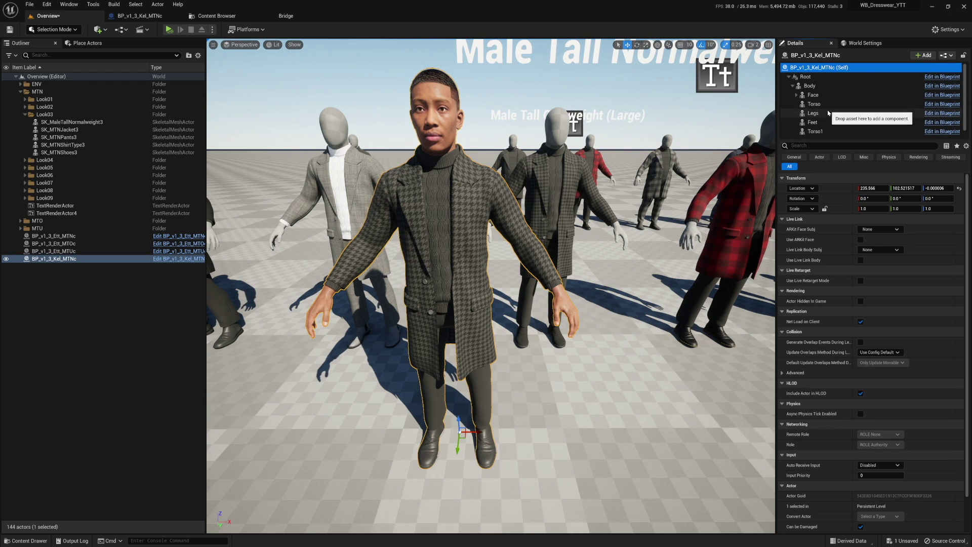
{"action": "left_click", "coordinate": [816, 131]}
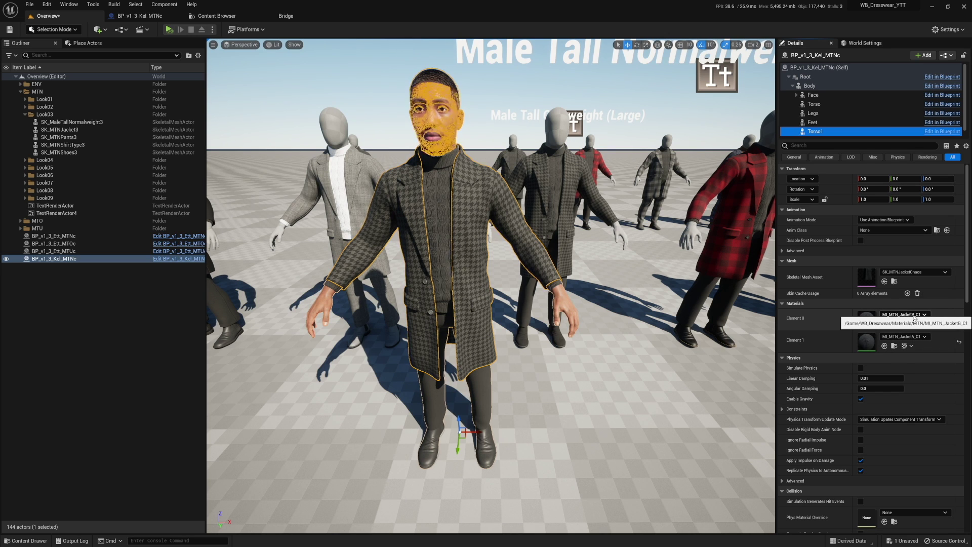
{"action": "left_click", "coordinate": [894, 345]}
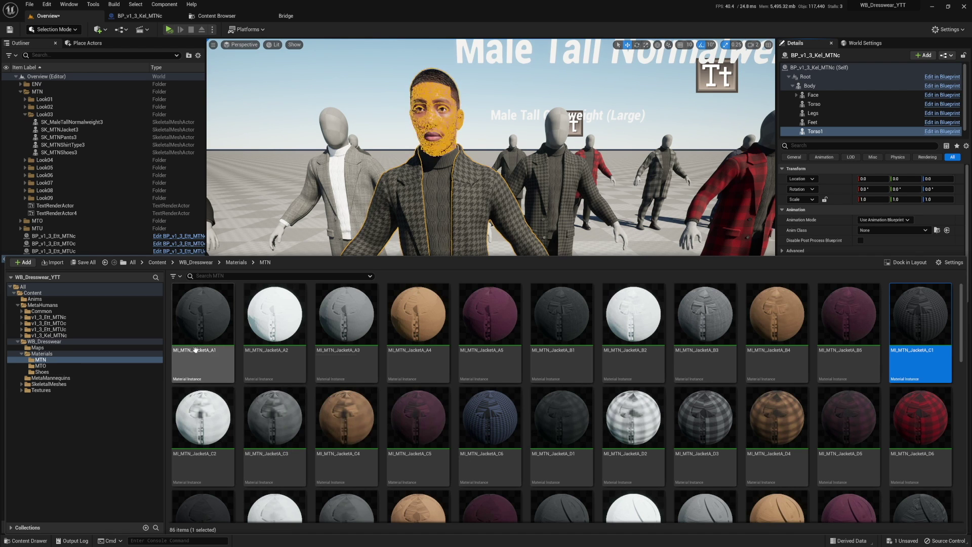
- Show WB_Dresswear/Materials/MTN in the docked Content Browser and select MI_MTN_JacketA_C6
{"action": "left_click", "coordinate": [225, 12]}
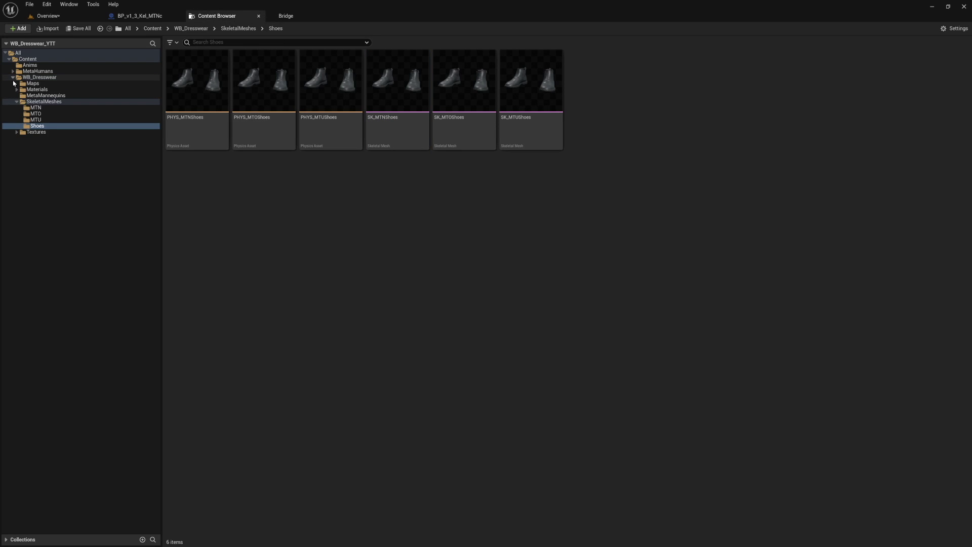
{"action": "left_click", "coordinate": [13, 76]}
{"action": "left_click", "coordinate": [13, 77]}
{"action": "left_click", "coordinate": [16, 102]}
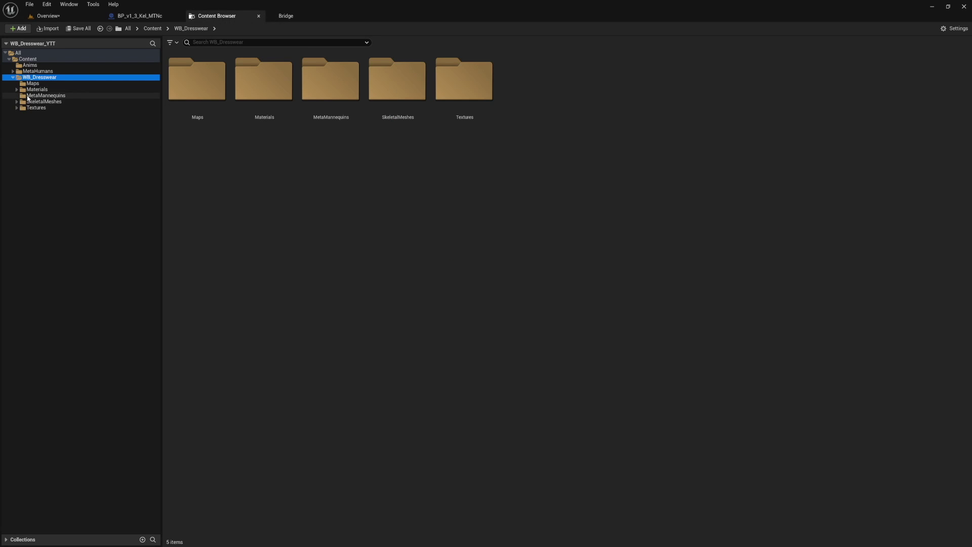
{"action": "left_click", "coordinate": [36, 89]}
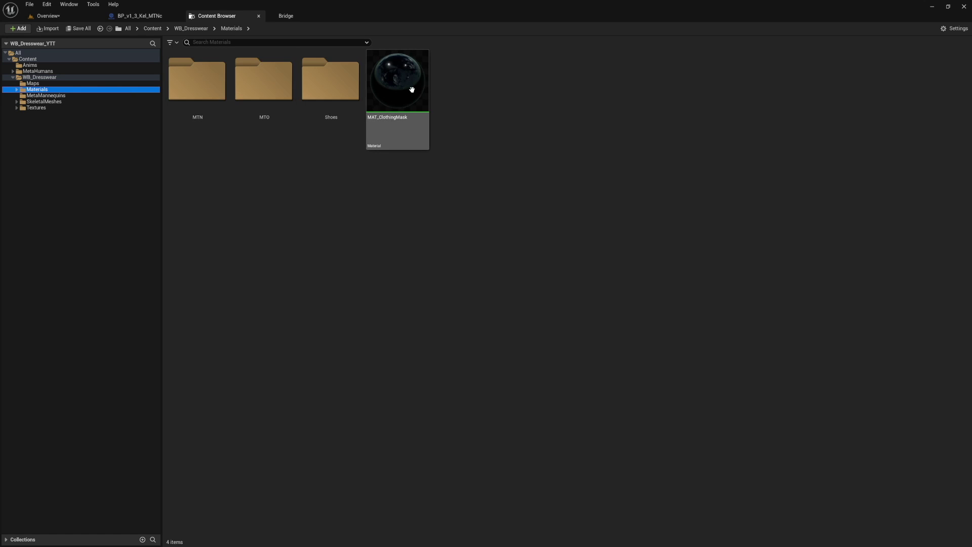
{"action": "left_click", "coordinate": [305, 172]}
{"action": "left_click", "coordinate": [199, 100]}
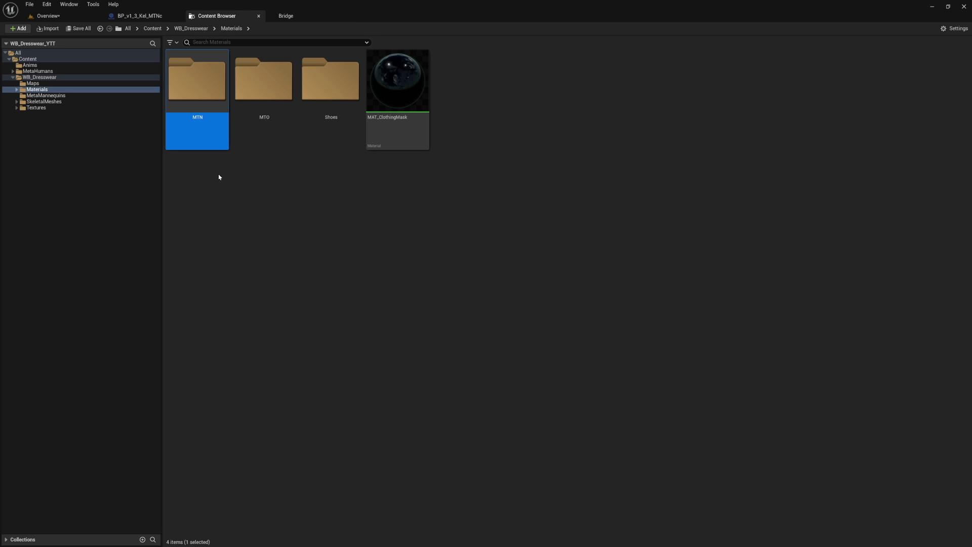
{"action": "left_click_drag", "start_coordinate": [218, 177], "coordinate": [241, 135]}
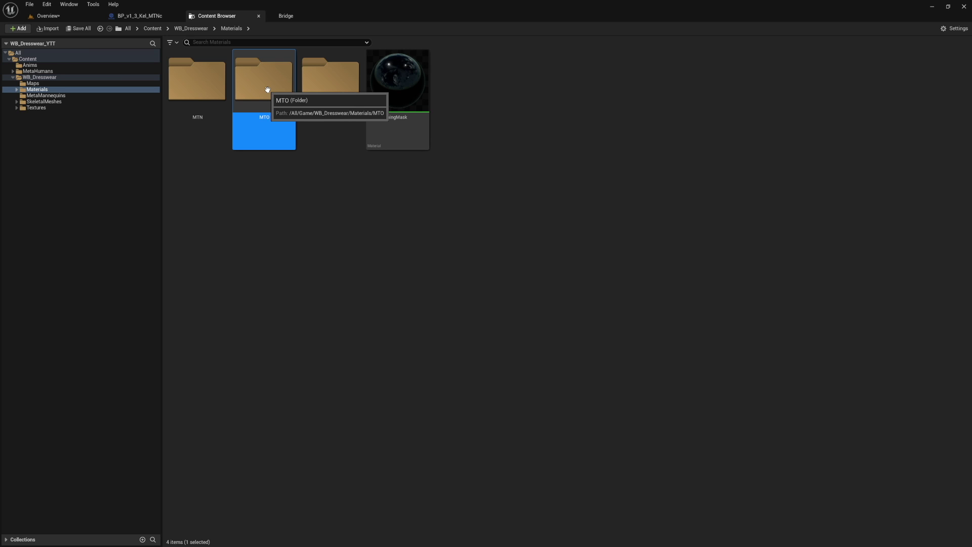
{"action": "double_click", "coordinate": [213, 91]}
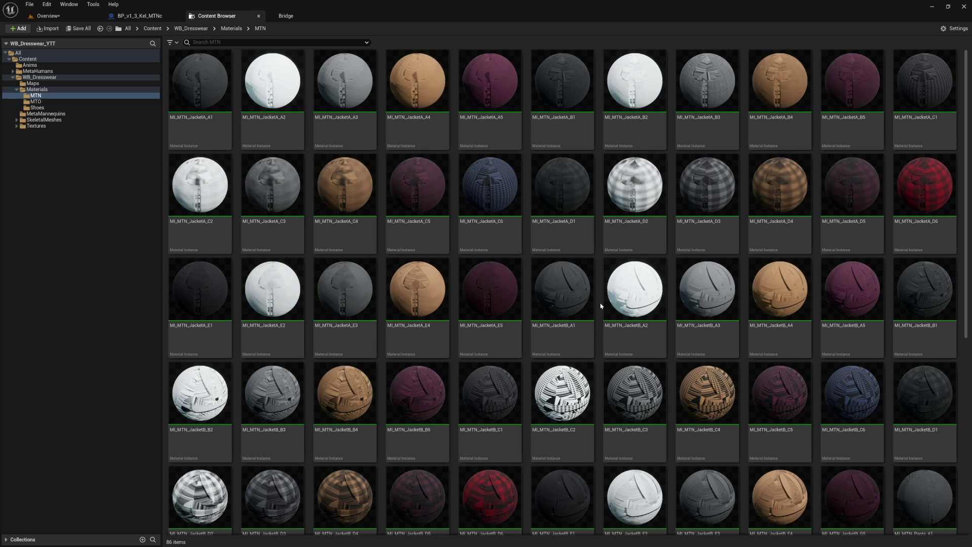
{"action": "left_click", "coordinate": [565, 304]}
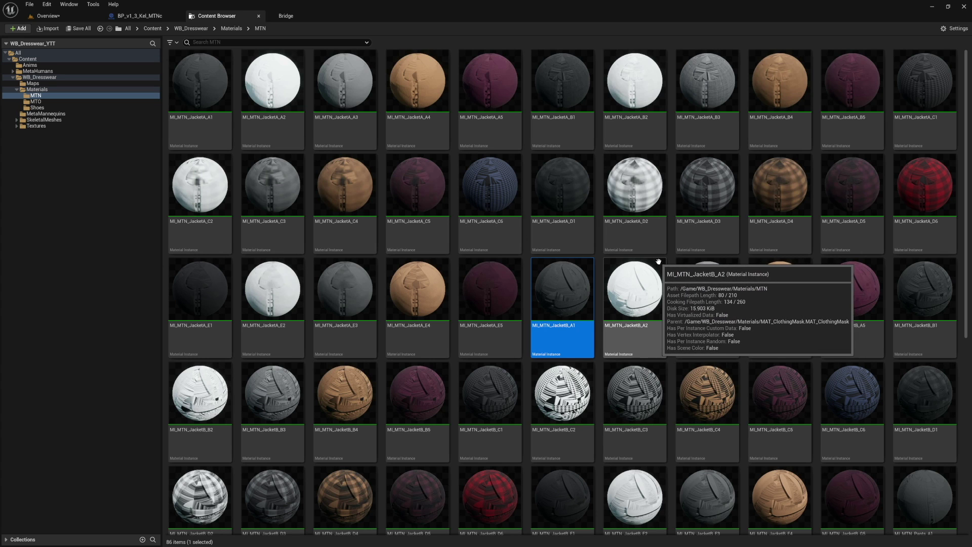
{"action": "left_click", "coordinate": [517, 195]}
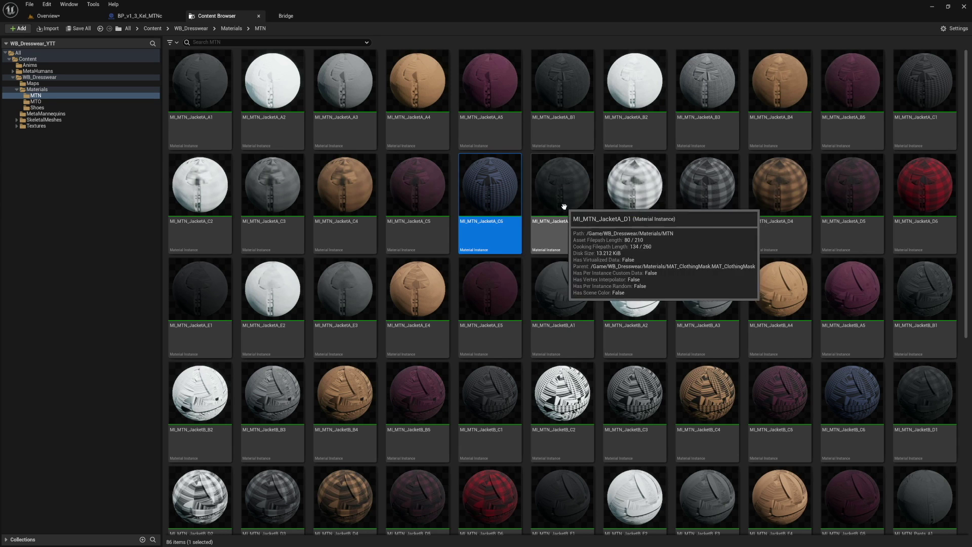
- Duplicate MI_MTN_JacketA_C6 as MI_MTN_JacketA_C7 and open it to inspect the fabric
{"action": "key", "text": "ctrl+d"}
{"action": "key", "text": "Return"}
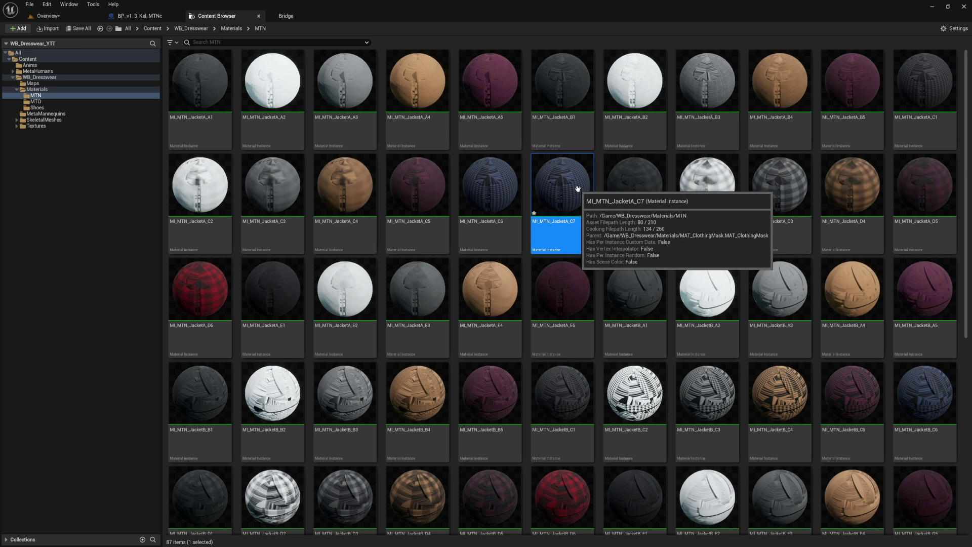
{"action": "double_click", "coordinate": [582, 189]}
{"action": "left_click_drag", "start_coordinate": [353, 150], "coordinate": [485, 147]}
{"action": "right_click_drag", "start_coordinate": [354, 149], "coordinate": [354, 212]}
{"action": "left_click_drag", "start_coordinate": [354, 149], "coordinate": [337, 149]}
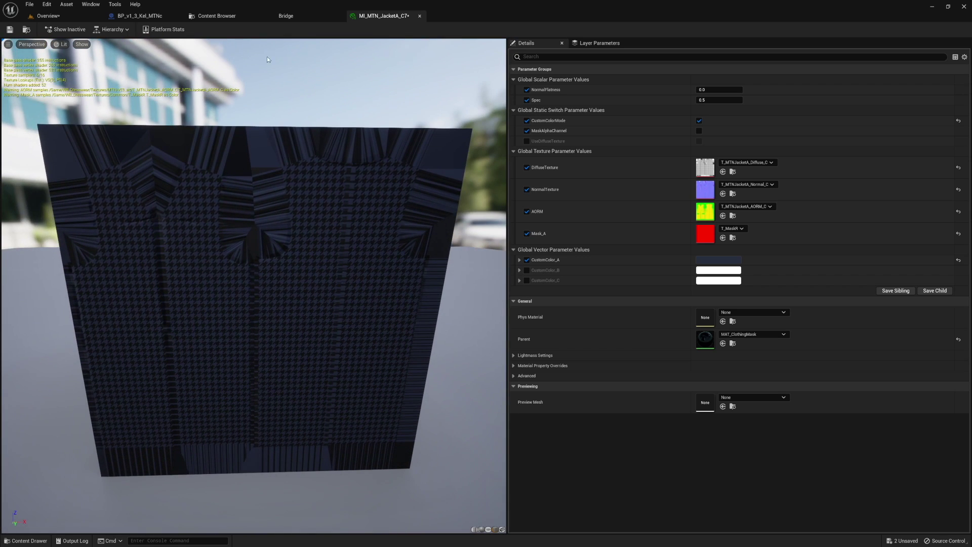
- Duplicate MI_MTN_JacketB_C6 as MI_MTN_JacketB_C7, open it, then return to the Kel blueprint
{"action": "left_click", "coordinate": [218, 15]}
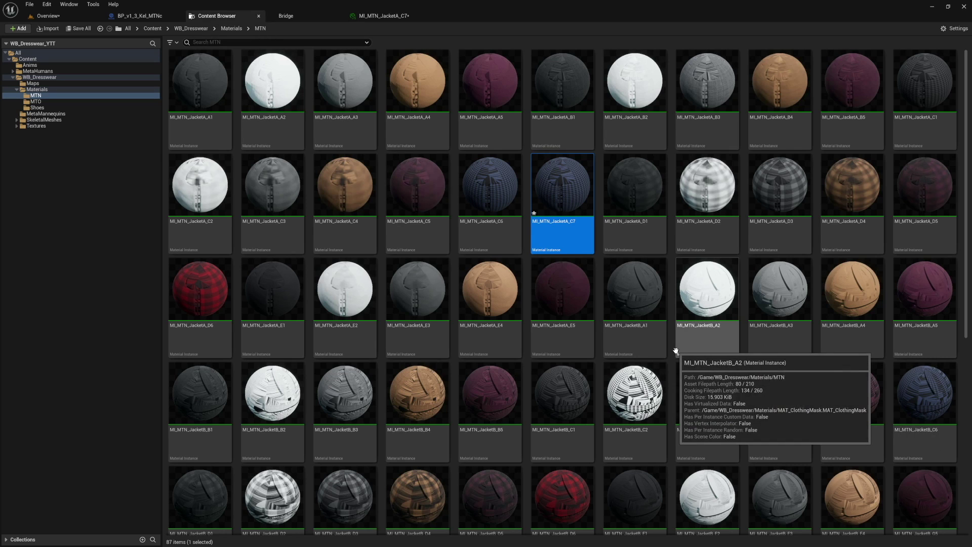
{"action": "scroll", "coordinate": [744, 388], "scroll_direction": "down", "scroll_amount": 3}
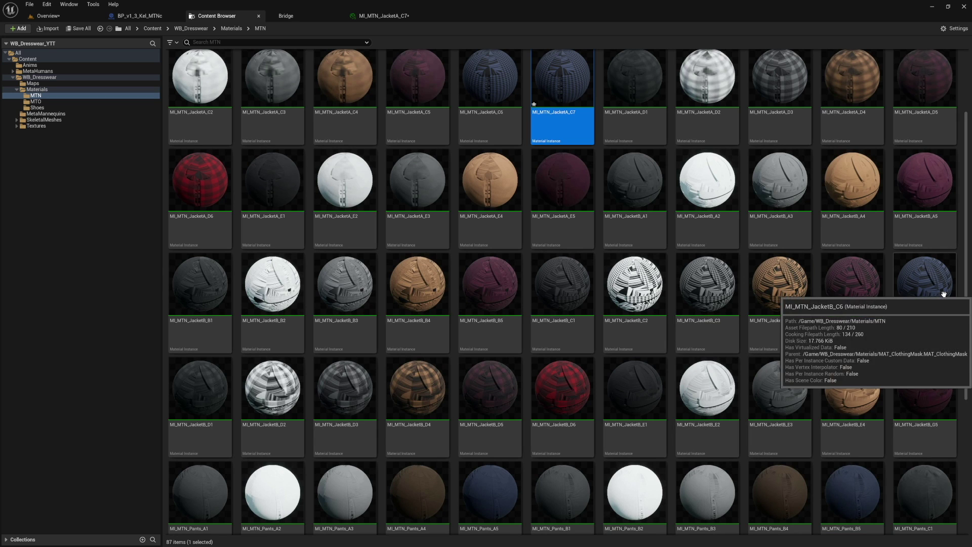
{"action": "left_click", "coordinate": [897, 348]}
{"action": "key", "text": "ctrl+d"}
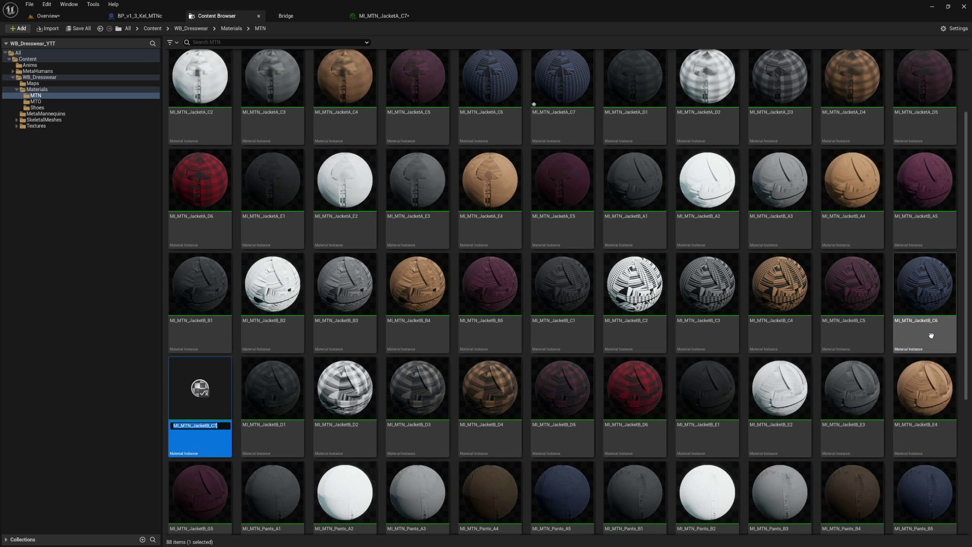
{"action": "double_click", "coordinate": [221, 395]}
{"action": "left_click_drag", "start_coordinate": [297, 249], "coordinate": [428, 253]}
{"action": "mouse_move", "coordinate": [297, 250]}
{"action": "right_mouse_down"}
{"action": "mouse_move", "coordinate": [297, 283]}
{"action": "mouse_move", "coordinate": [297, 264]}
{"action": "right_mouse_up"}
{"action": "left_click_drag", "start_coordinate": [297, 249], "coordinate": [292, 247]}
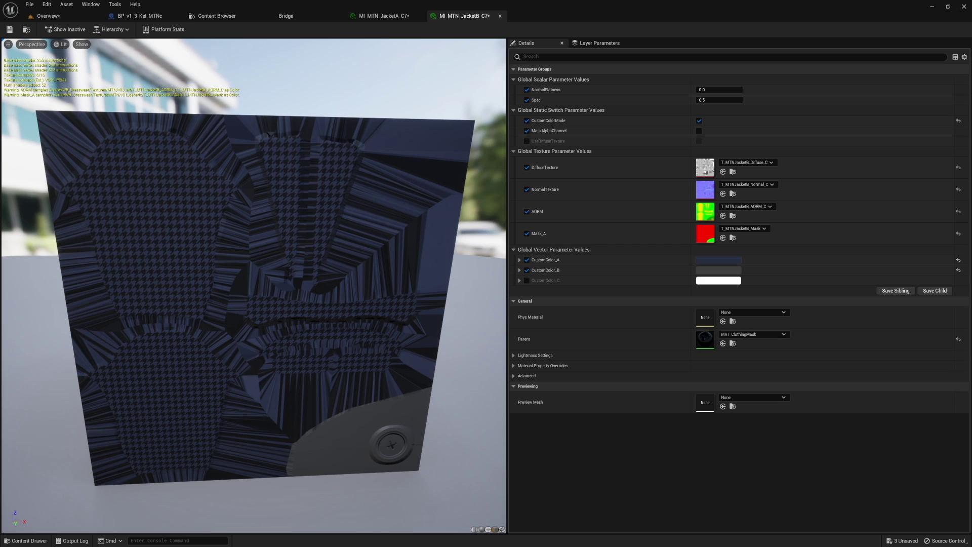
{"action": "left_click", "coordinate": [140, 16]}
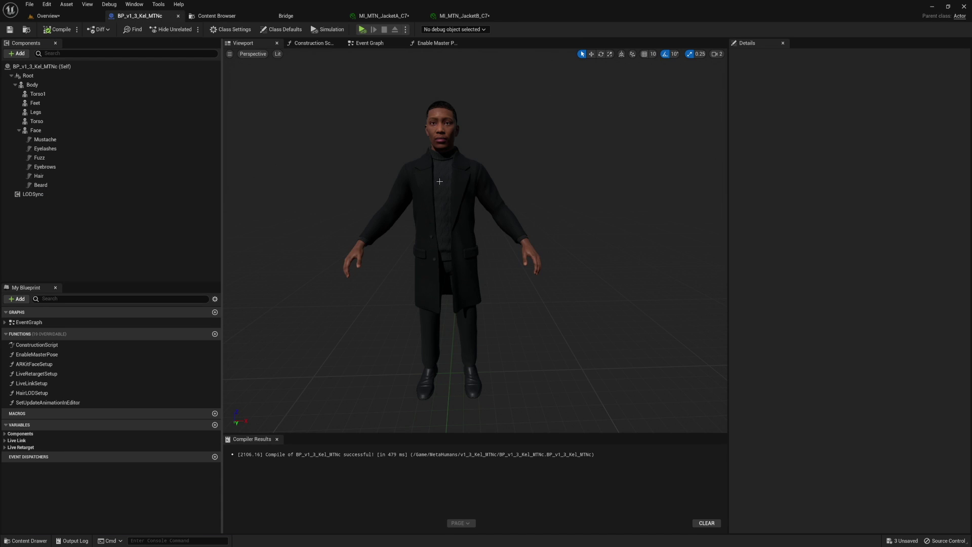
- Assign MI_MTN_JacketA_C7 to the coat's Element 1 and MI_MTN_JacketB_C7 to Element 0
{"action": "left_click", "coordinate": [48, 16]}
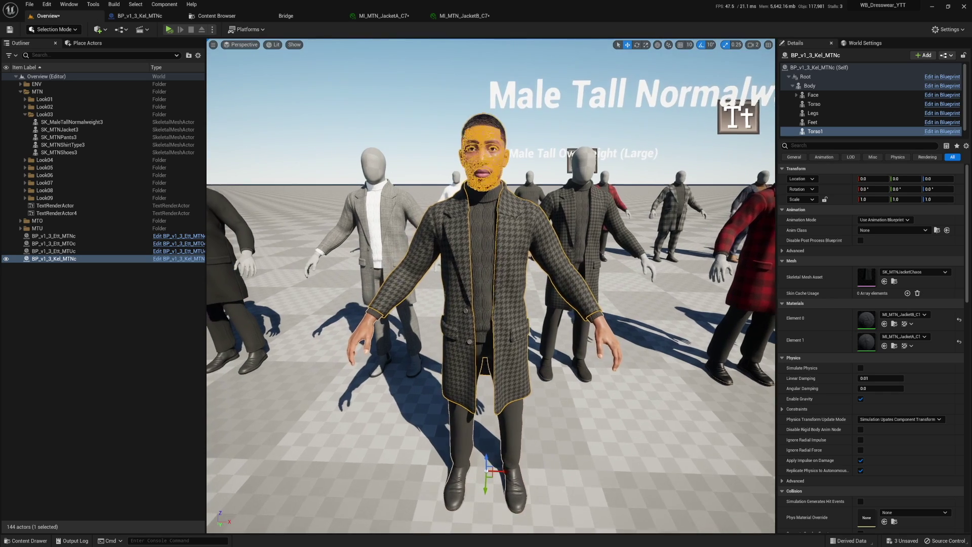
{"action": "right_click_drag", "start_coordinate": [491, 286], "coordinate": [497, 290]}
{"action": "key", "text": "w"}
{"action": "right_click_drag", "start_coordinate": [488, 249], "coordinate": [494, 228]}
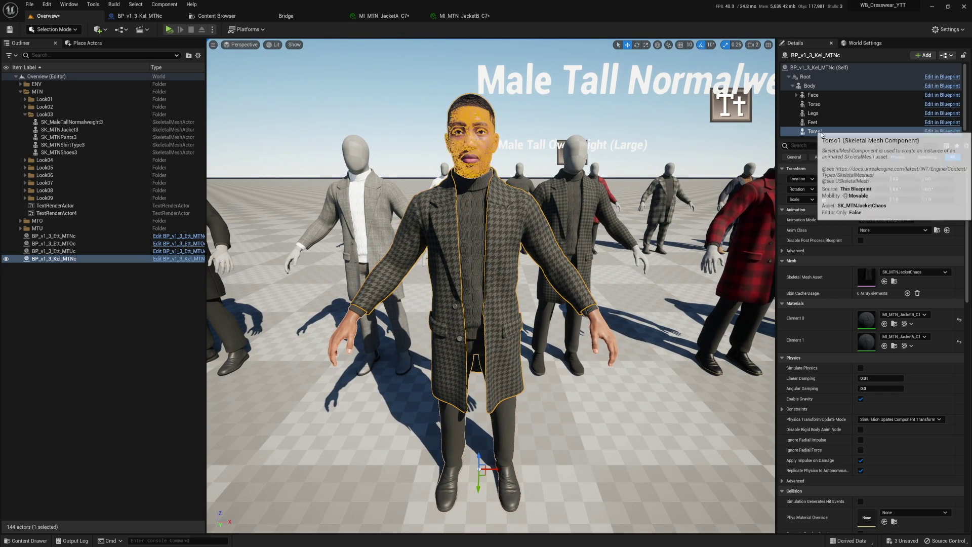
{"action": "left_click", "coordinate": [903, 336]}
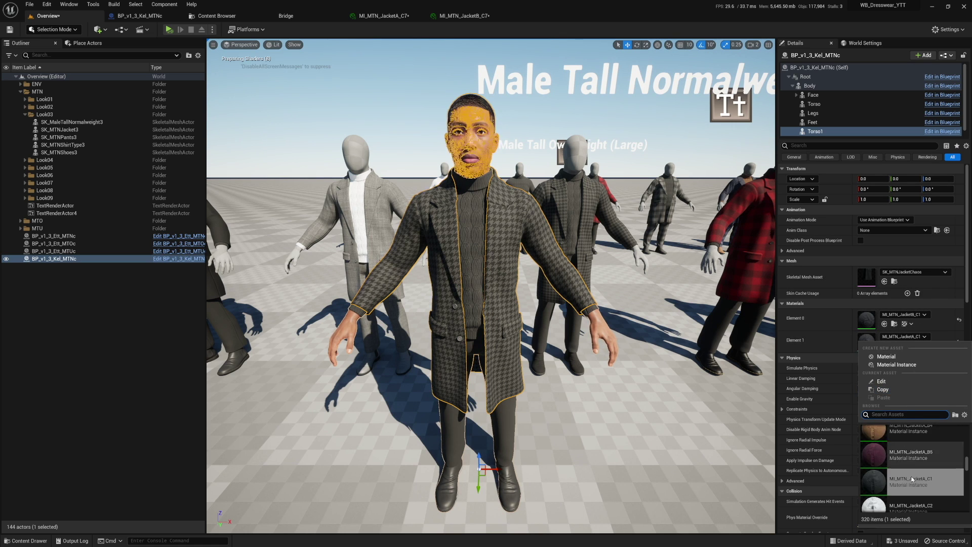
{"action": "scroll", "coordinate": [905, 483], "scroll_direction": "down", "scroll_amount": 4}
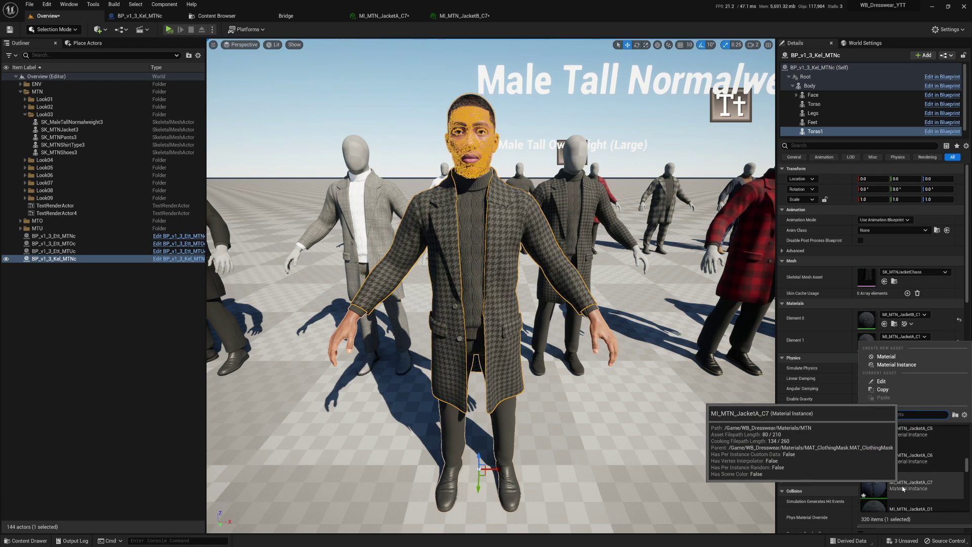
{"action": "left_click", "coordinate": [904, 488]}
{"action": "left_click", "coordinate": [914, 313]}
{"action": "scroll", "coordinate": [912, 460], "scroll_direction": "down", "scroll_amount": 3}
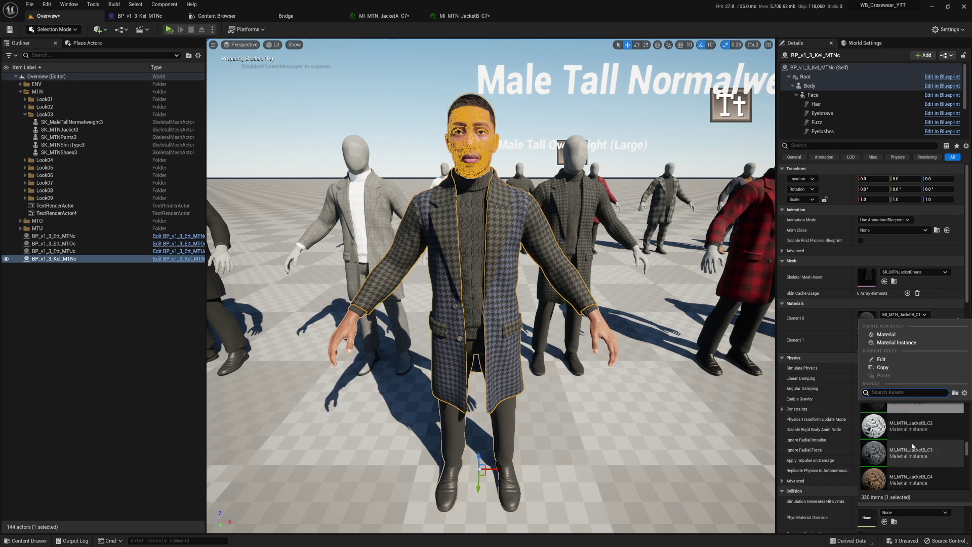
{"action": "left_click", "coordinate": [912, 460]}
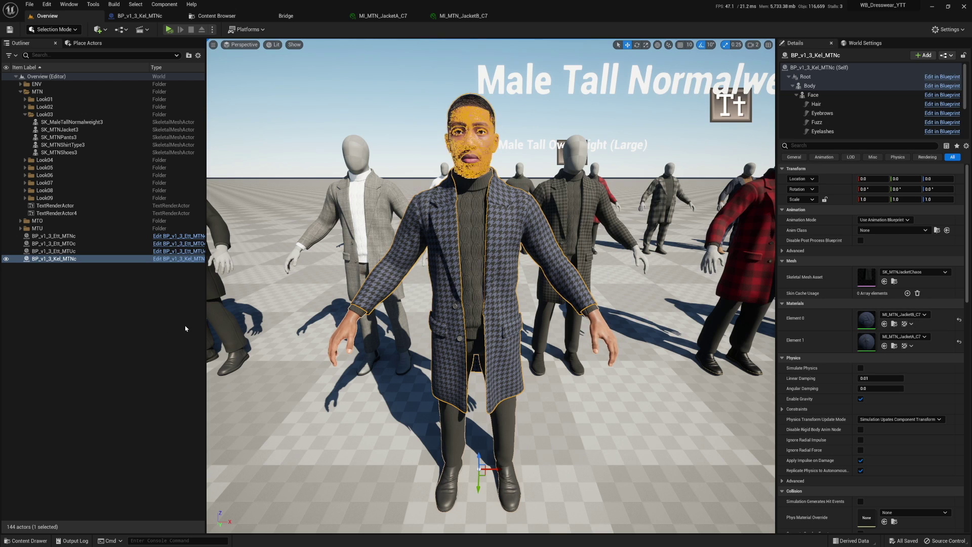
- Save all changes and undock the material editor into a floating window
{"action": "left_click", "coordinate": [196, 329]}
{"action": "left_click_drag", "start_coordinate": [415, 328], "coordinate": [418, 360]}
{"action": "key", "text": "w"}
{"action": "right_click_drag", "start_coordinate": [418, 360], "coordinate": [416, 357]}
{"action": "left_click_drag", "start_coordinate": [398, 20], "coordinate": [505, 186]}
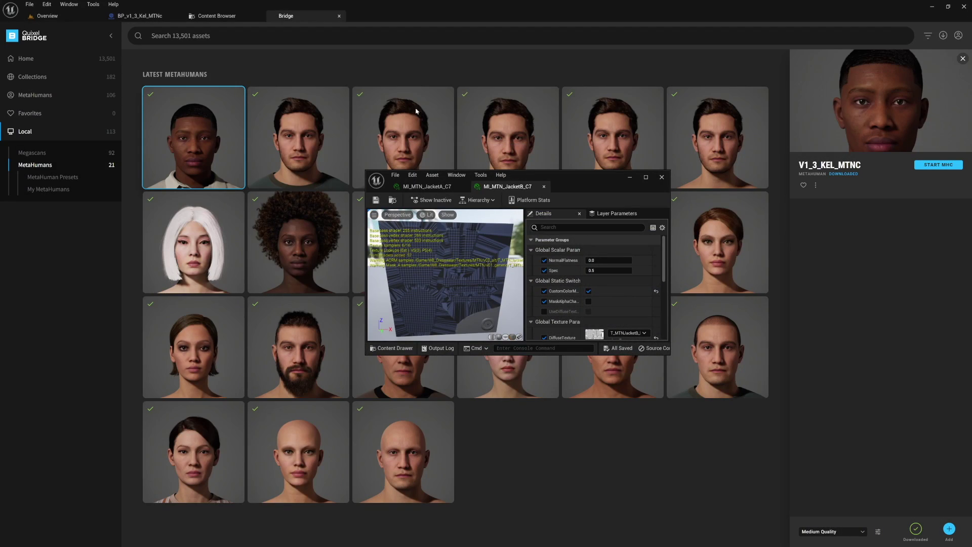
- Close Bridge, return to the level viewport and move the floating material editor right
{"action": "left_click", "coordinate": [339, 17]}
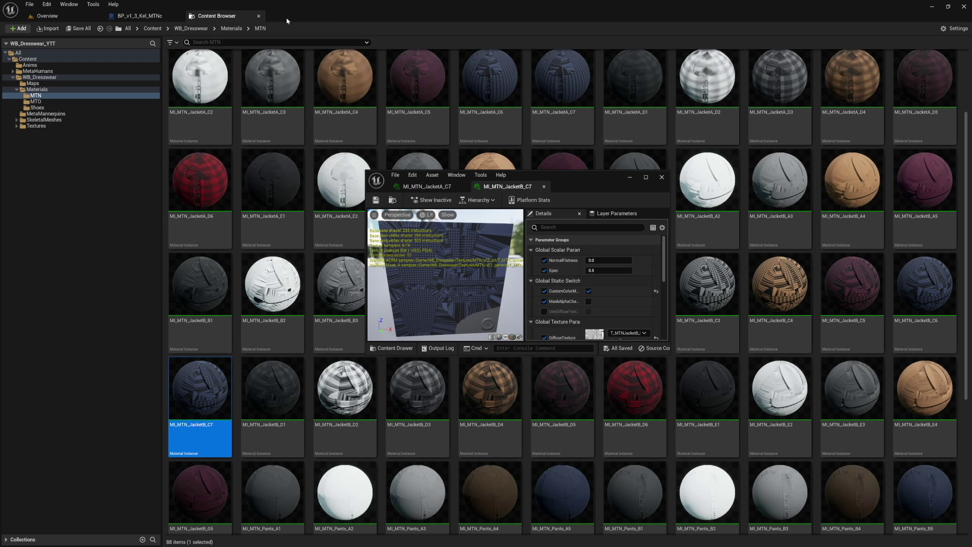
{"action": "left_click", "coordinate": [47, 16]}
{"action": "left_click_drag", "start_coordinate": [575, 177], "coordinate": [786, 111]}
{"action": "key", "text": "d"}
{"action": "key", "text": "s"}
{"action": "right_click_drag", "start_coordinate": [486, 354], "coordinate": [483, 354]}
- Enlarge the floating material editor and show MI_MTN_JacketA_C7's parameters
{"action": "left_click_drag", "start_coordinate": [798, 126], "coordinate": [767, 87]}
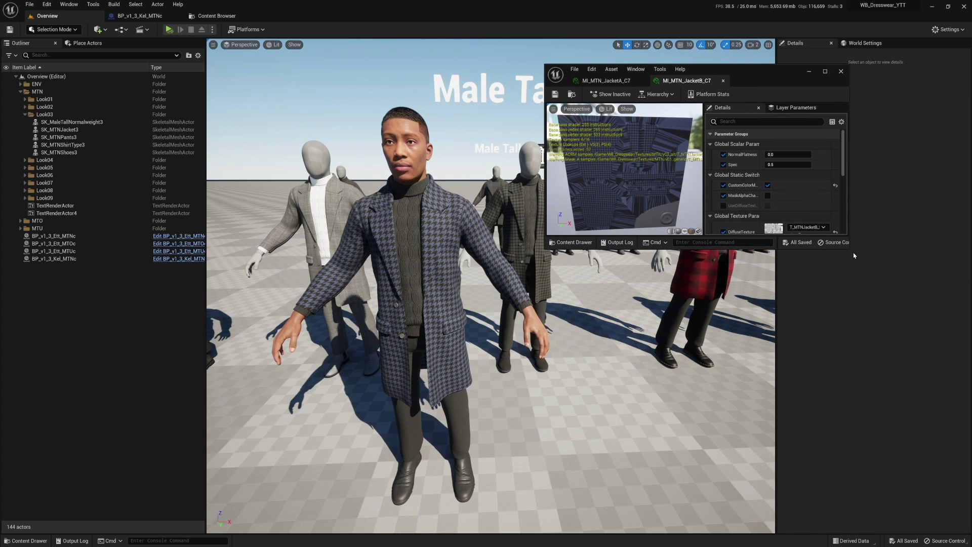
{"action": "left_click_drag", "start_coordinate": [849, 247], "coordinate": [953, 448]}
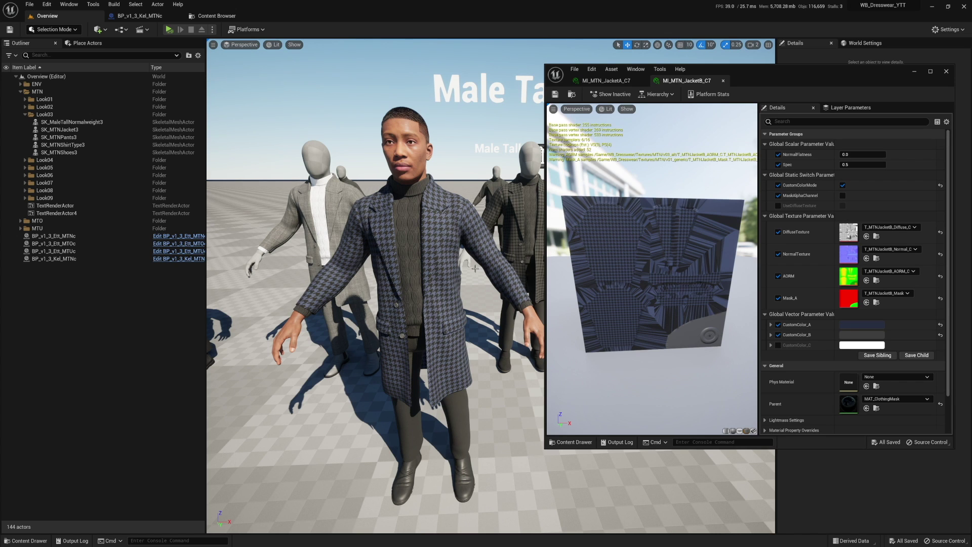
{"action": "left_click", "coordinate": [606, 80]}
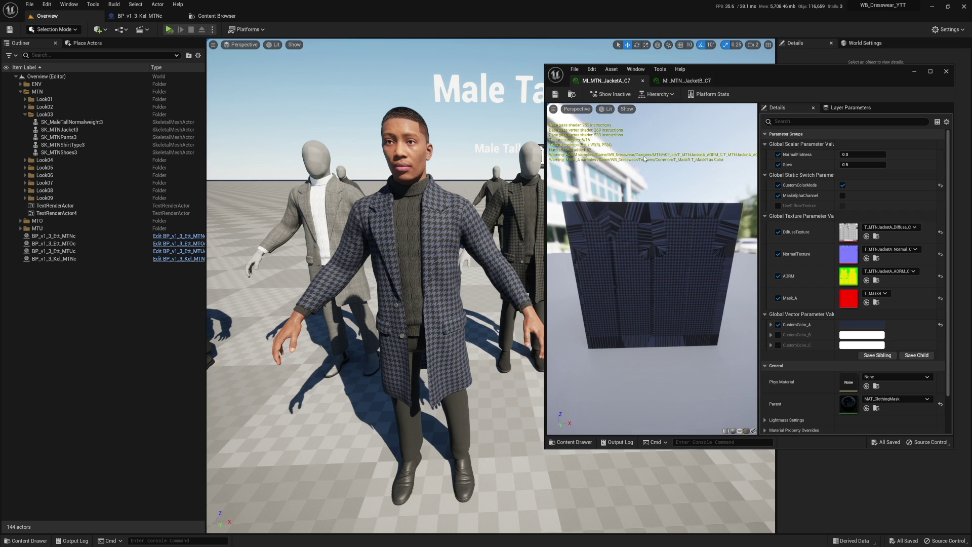
{"action": "mouse_move", "coordinate": [660, 260]}
{"action": "left_mouse_down"}
{"action": "mouse_move", "coordinate": [646, 253]}
{"action": "mouse_move", "coordinate": [664, 255]}
{"action": "mouse_move", "coordinate": [648, 263]}
{"action": "left_mouse_up"}
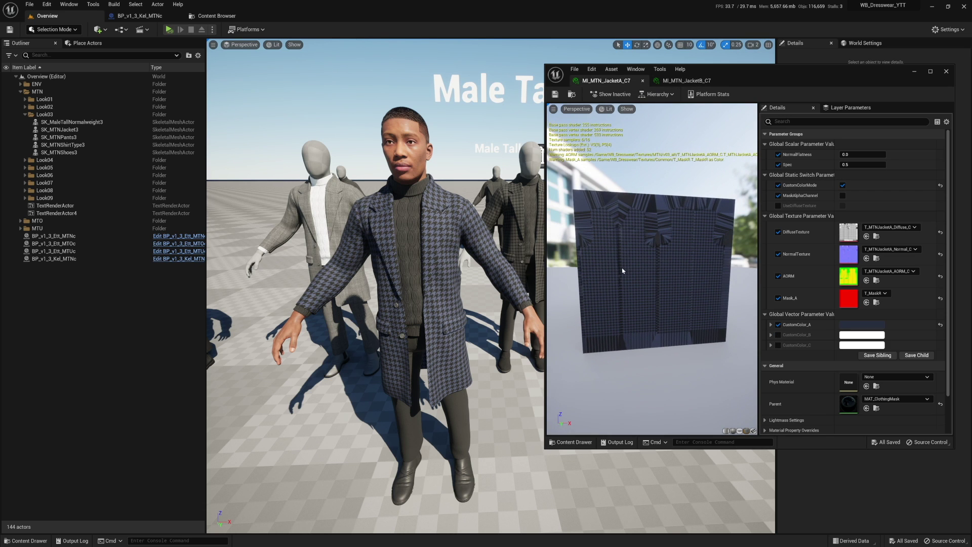
- Set MI_MTN_JacketA_C7's CustomColor_A to dark green after discarding a trial hue
{"action": "left_click", "coordinate": [857, 327]}
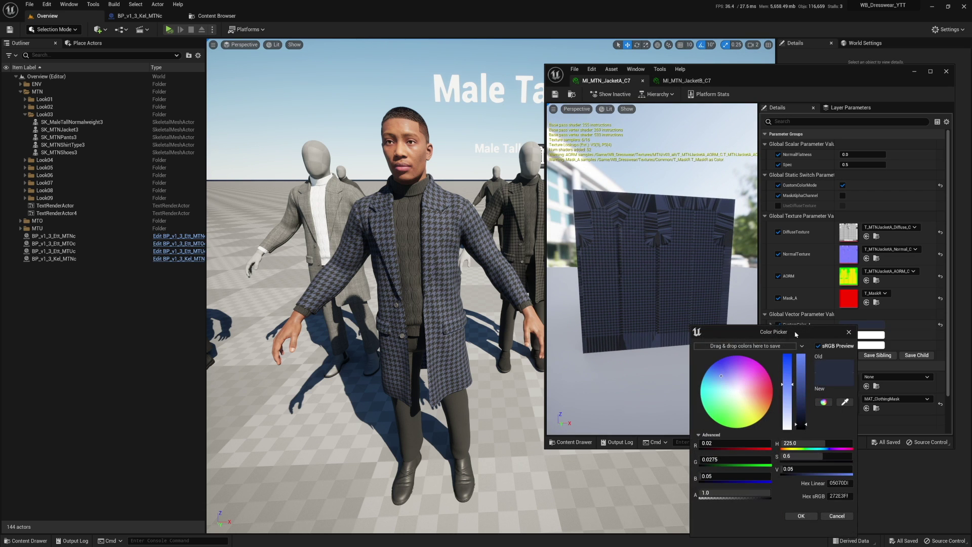
{"action": "left_click_drag", "start_coordinate": [729, 226], "coordinate": [701, 257]}
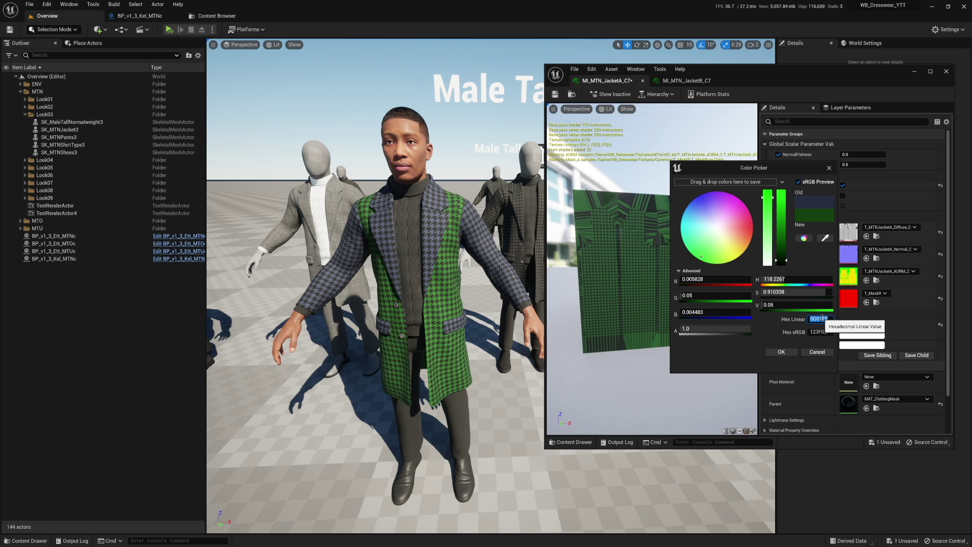
{"action": "left_click", "coordinate": [817, 352]}
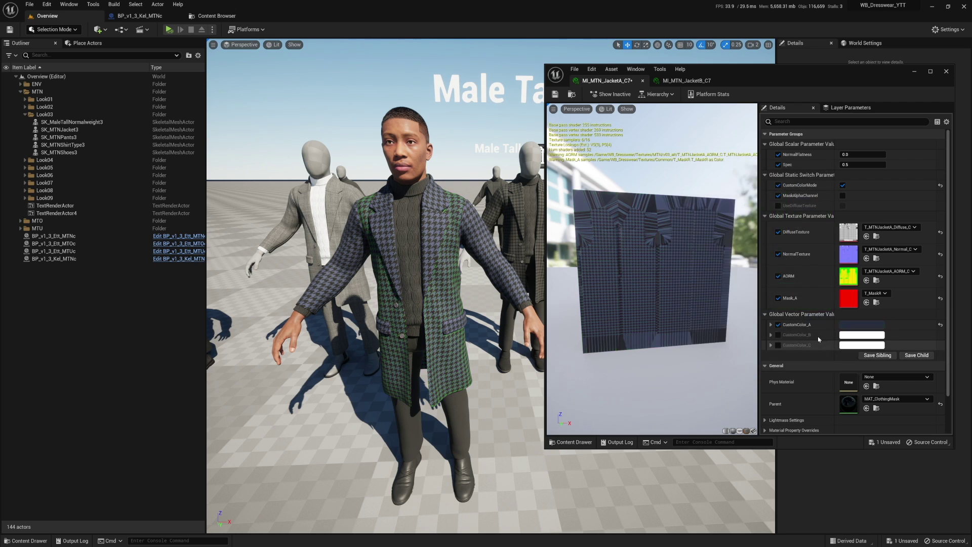
{"action": "left_click", "coordinate": [858, 327]}
{"action": "left_click_drag", "start_coordinate": [730, 398], "coordinate": [722, 411]}
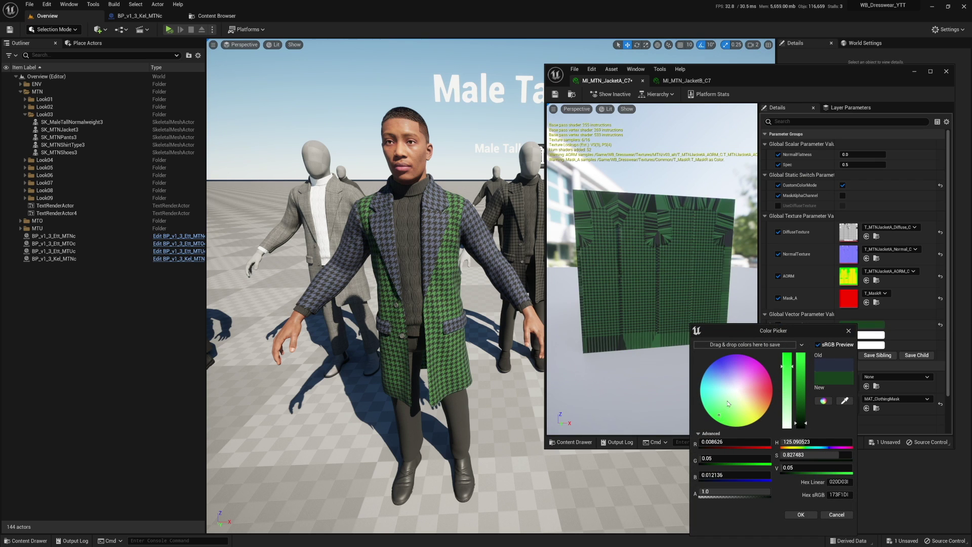
{"action": "left_click_drag", "start_coordinate": [756, 334], "coordinate": [737, 225]}
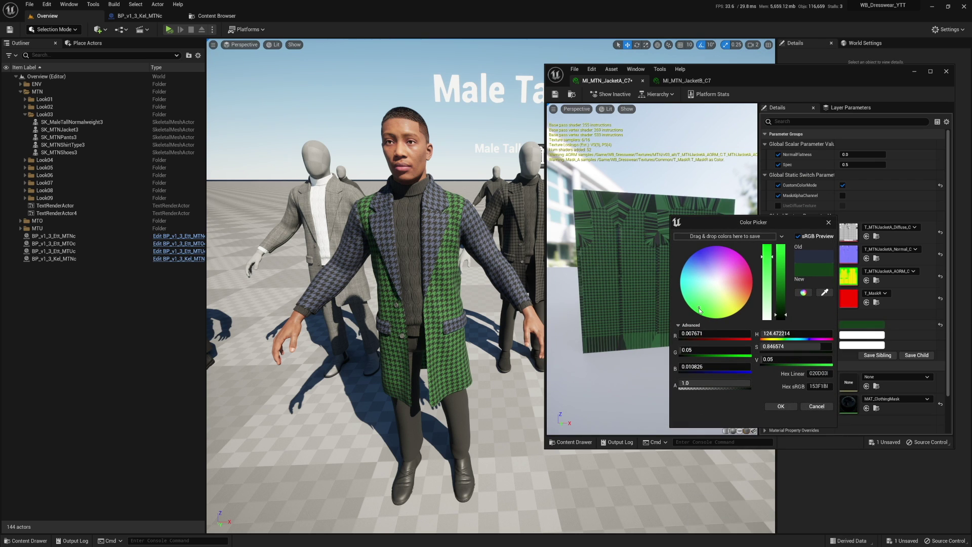
{"action": "left_click", "coordinate": [781, 406]}
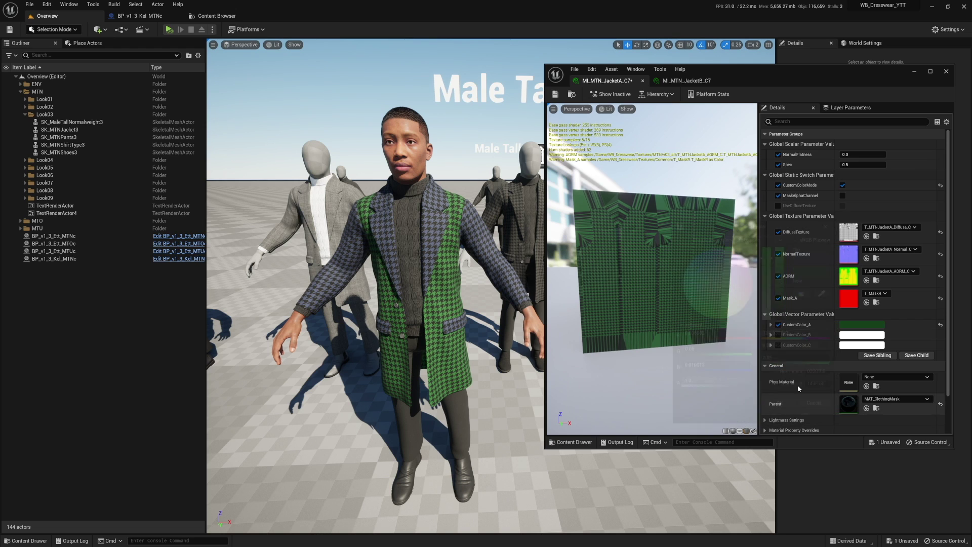
- Copy the green CustomColor_A value for reuse in JacketB_C7
{"action": "right_click", "coordinate": [798, 326]}
{"action": "left_click", "coordinate": [814, 348]}
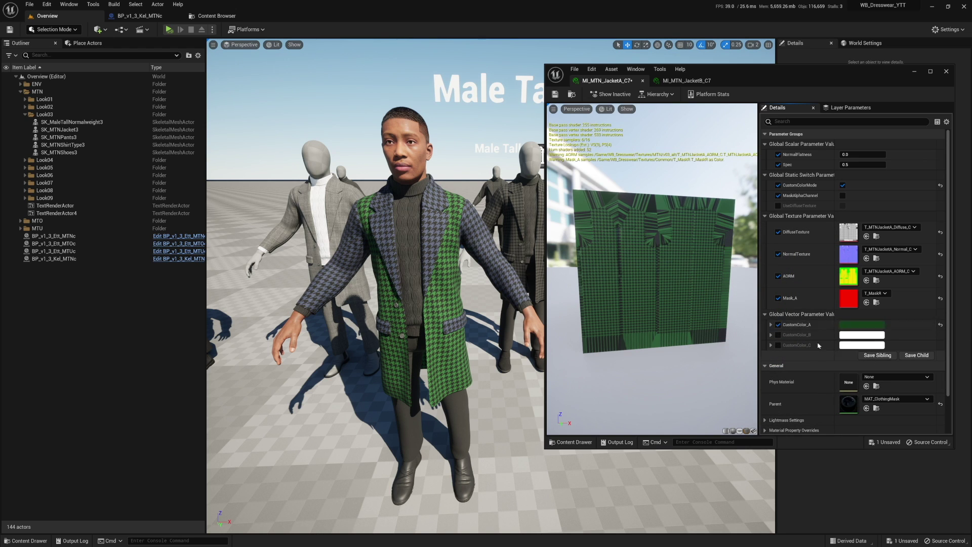
{"action": "left_click", "coordinate": [691, 82]}
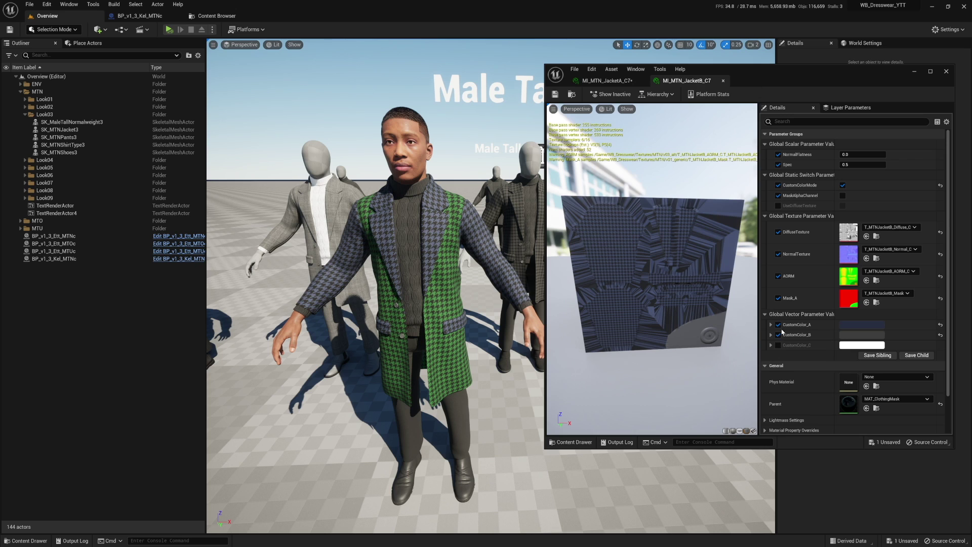
- Paste the green (0E3D13) into JacketB_C7's CustomColor_A and set CustomColor_B to dark green
{"action": "right_click", "coordinate": [801, 327]}
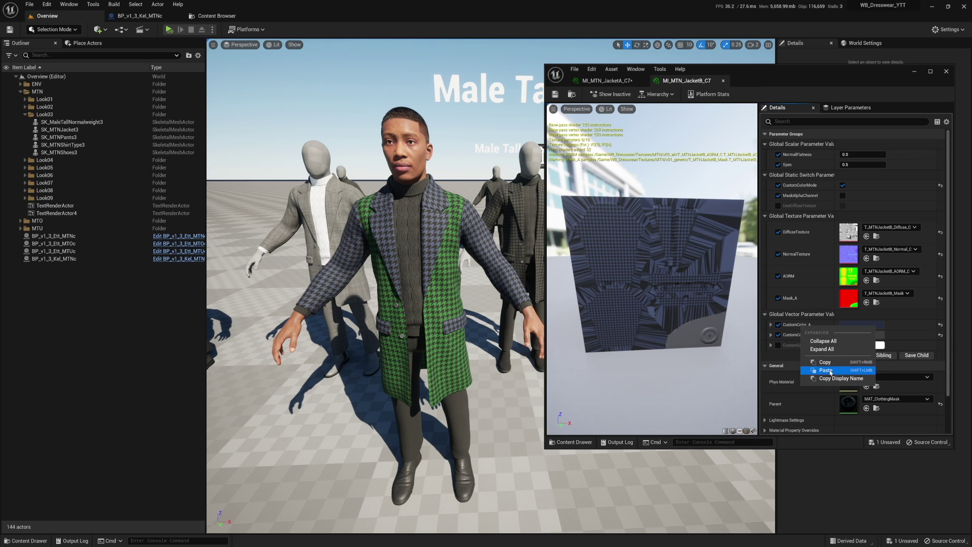
{"action": "left_click", "coordinate": [824, 370]}
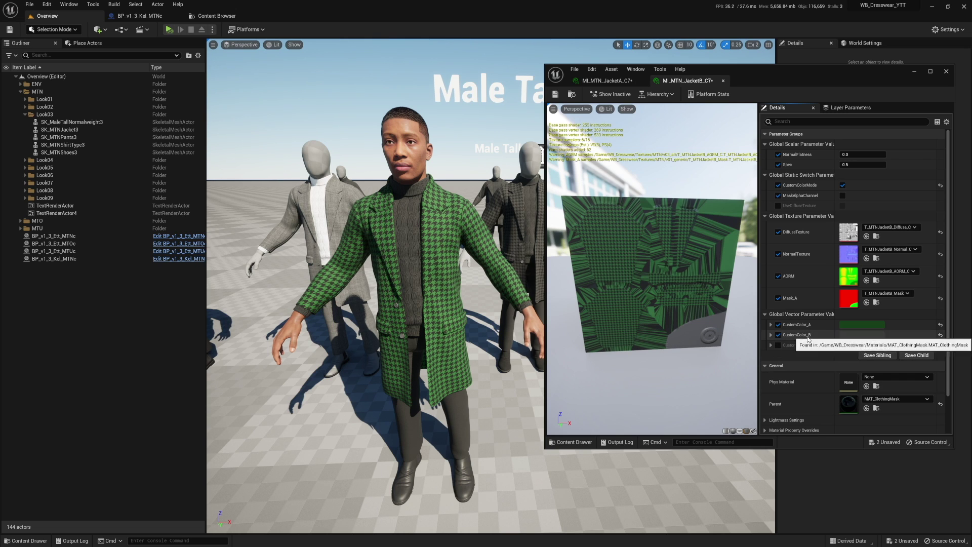
{"action": "left_click", "coordinate": [861, 335]}
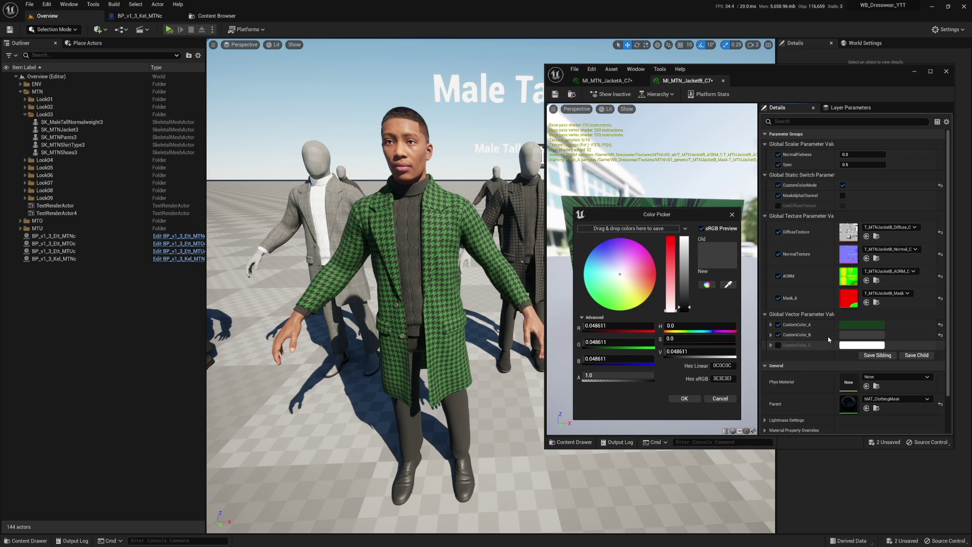
{"action": "left_click", "coordinate": [638, 268]}
{"action": "left_click_drag", "start_coordinate": [638, 267], "coordinate": [641, 249]}
{"action": "mouse_move", "coordinate": [685, 282]}
{"action": "left_mouse_down"}
{"action": "mouse_move", "coordinate": [685, 237]}
{"action": "mouse_move", "coordinate": [685, 272]}
{"action": "left_mouse_up"}
{"action": "mouse_move", "coordinate": [639, 274]}
{"action": "left_mouse_down"}
{"action": "mouse_move", "coordinate": [613, 285]}
{"action": "mouse_move", "coordinate": [595, 268]}
{"action": "mouse_move", "coordinate": [622, 274]}
{"action": "left_mouse_up"}
{"action": "left_click_drag", "start_coordinate": [687, 274], "coordinate": [687, 308]}
{"action": "left_click_drag", "start_coordinate": [622, 287], "coordinate": [602, 305]}
{"action": "mouse_move", "coordinate": [687, 308]}
{"action": "left_mouse_down"}
{"action": "mouse_move", "coordinate": [687, 285]}
{"action": "mouse_move", "coordinate": [686, 308]}
{"action": "left_mouse_up"}
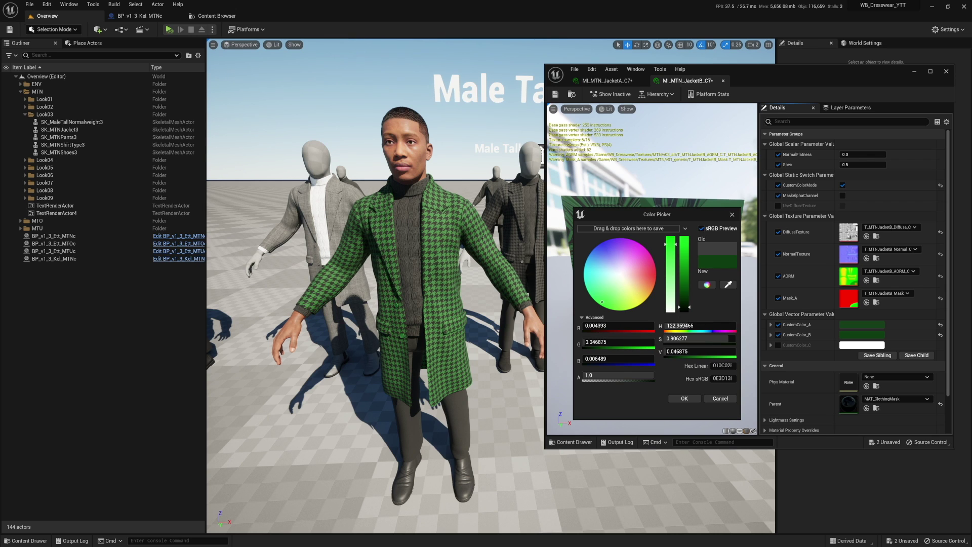
{"action": "left_click", "coordinate": [683, 398]}
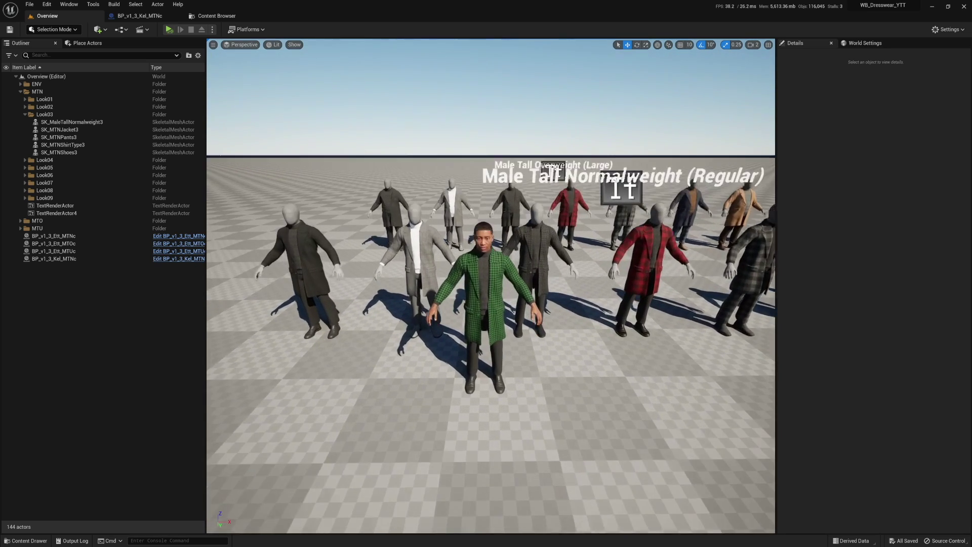
- Start Simulate and drag the green-coated MetaHuman left along the X axis
{"action": "key", "text": "w"}
{"action": "right_click_drag", "start_coordinate": [578, 252], "coordinate": [577, 252]}
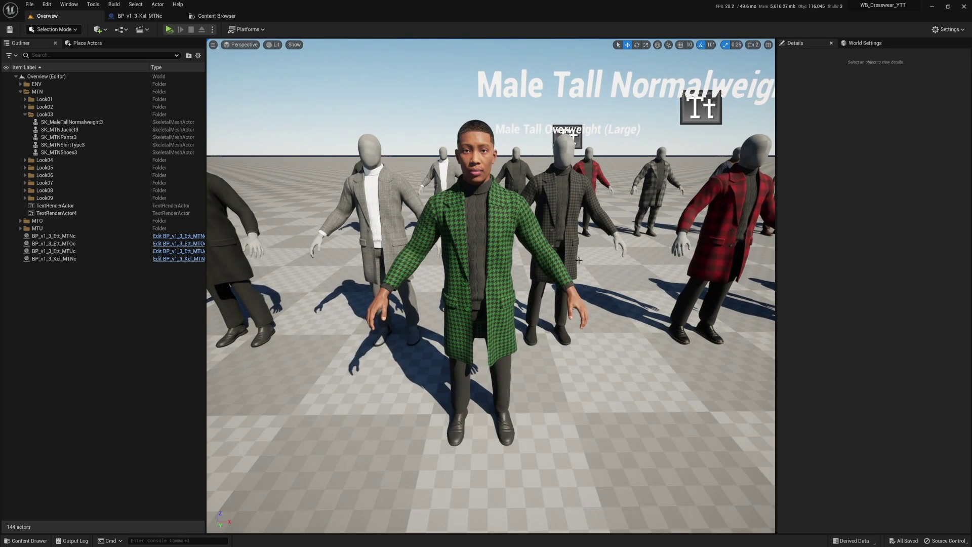
{"action": "left_click", "coordinate": [172, 30]}
{"action": "left_click", "coordinate": [482, 145]}
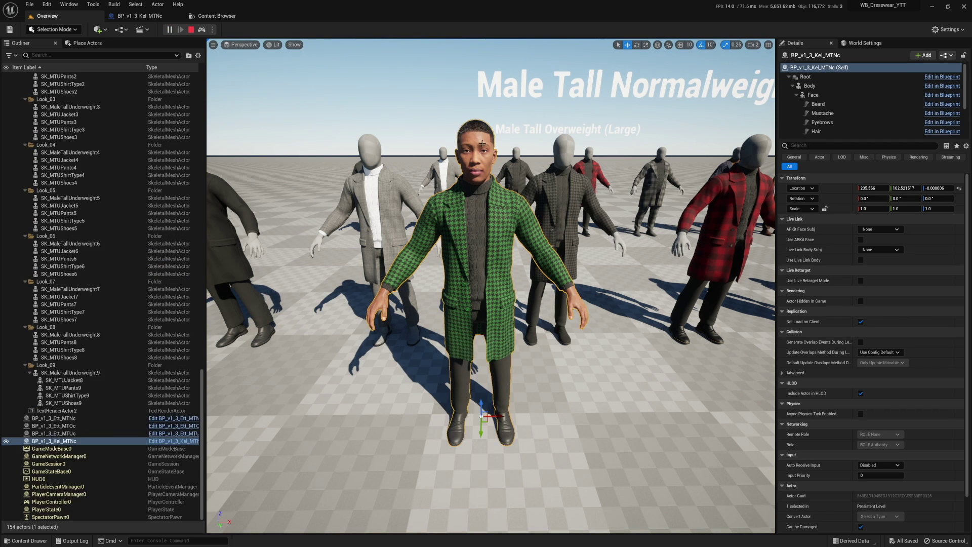
{"action": "mouse_move", "coordinate": [497, 416]}
{"action": "left_mouse_down"}
{"action": "mouse_move", "coordinate": [481, 416]}
{"action": "mouse_move", "coordinate": [495, 417]}
{"action": "left_mouse_up"}
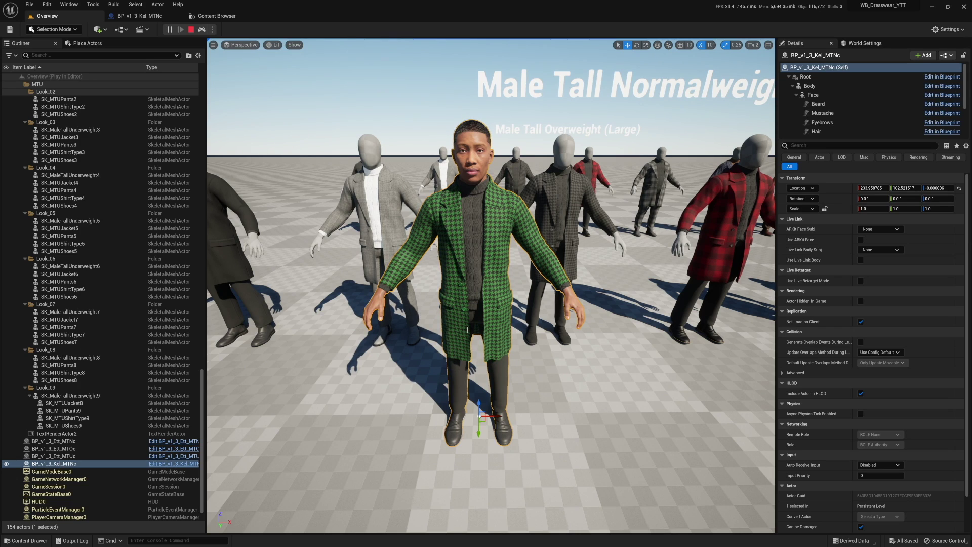
{"action": "left_click_drag", "start_coordinate": [483, 350], "coordinate": [445, 334]}
{"action": "left_click_drag", "start_coordinate": [507, 414], "coordinate": [503, 414]}
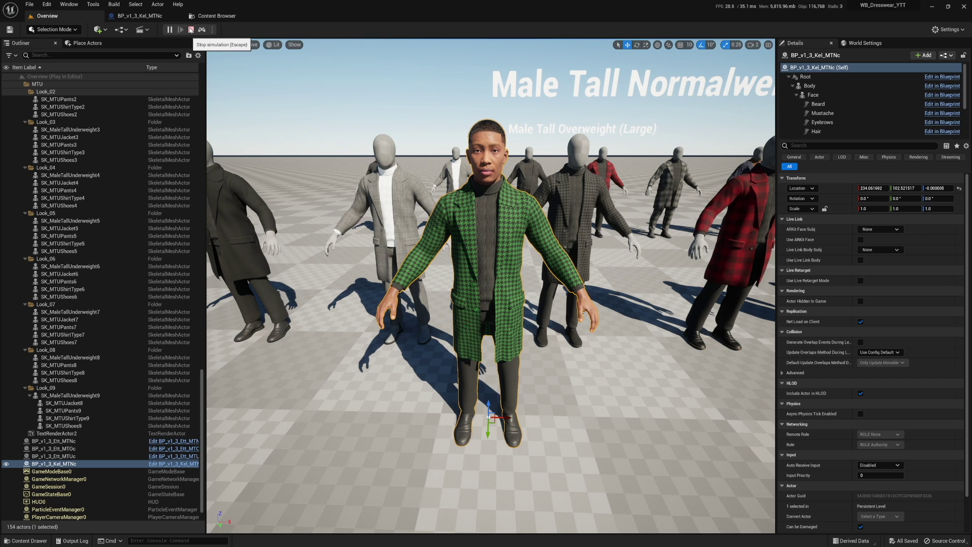
{"action": "left_click_drag", "start_coordinate": [501, 417], "coordinate": [489, 418]}
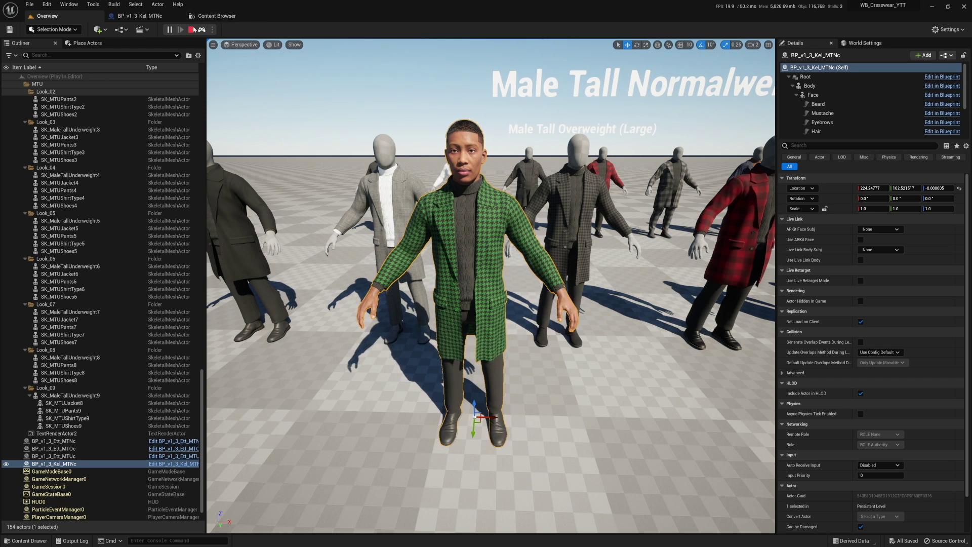